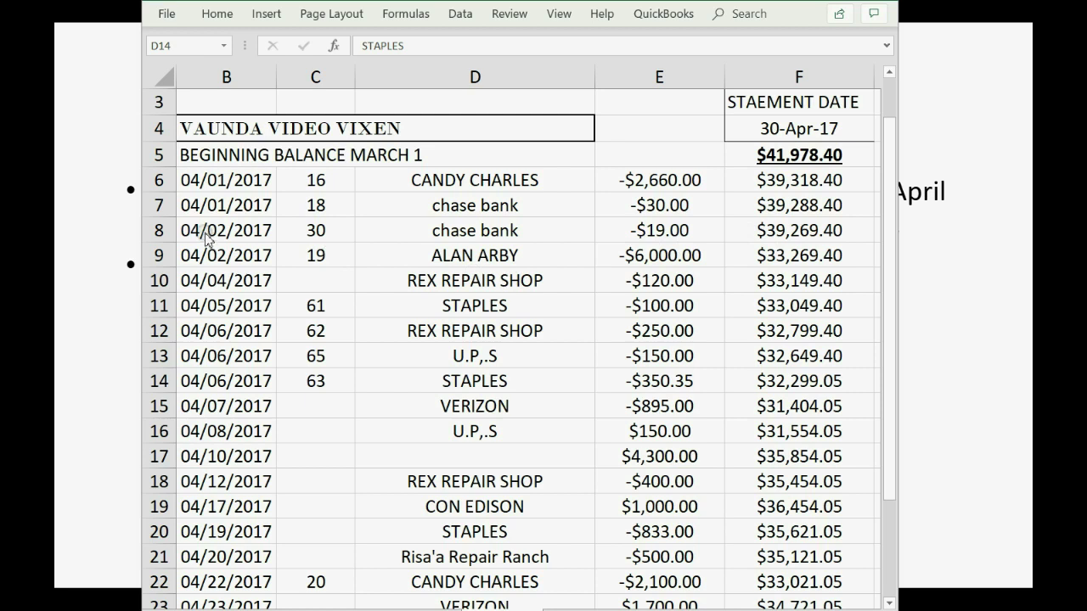
- Examine the check number and amounts in rows 8, 14 and 22 of the April bank statement for errors
click(162, 229)
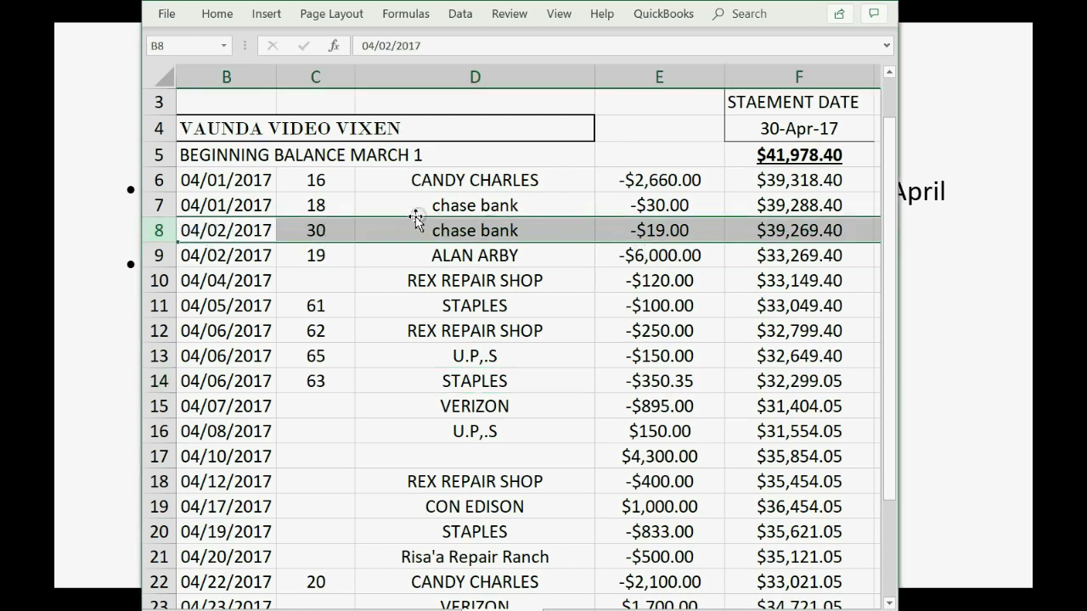
click(314, 233)
click(637, 231)
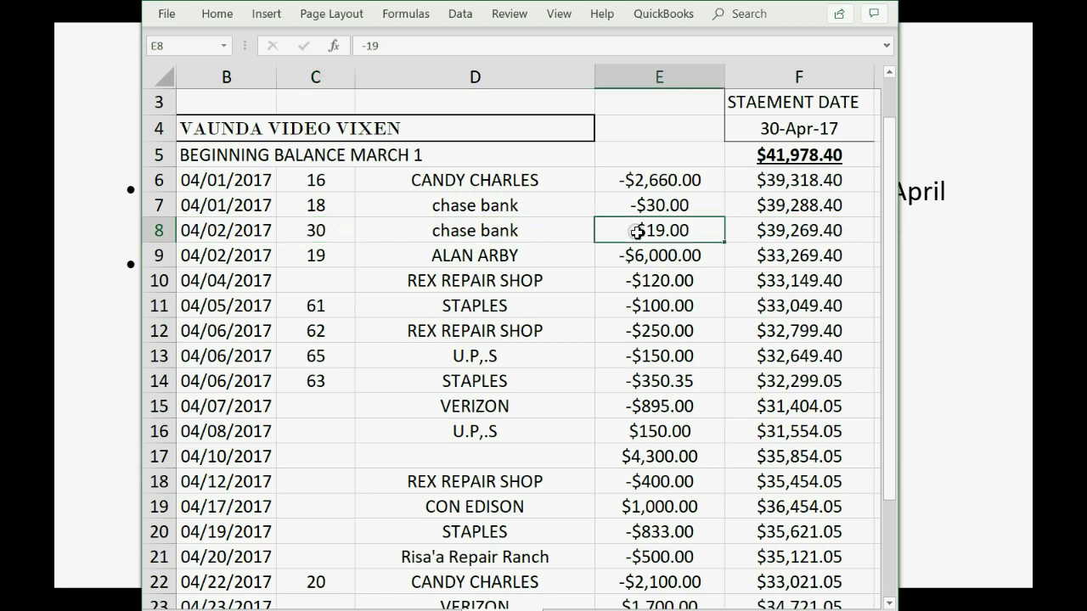
click(320, 231)
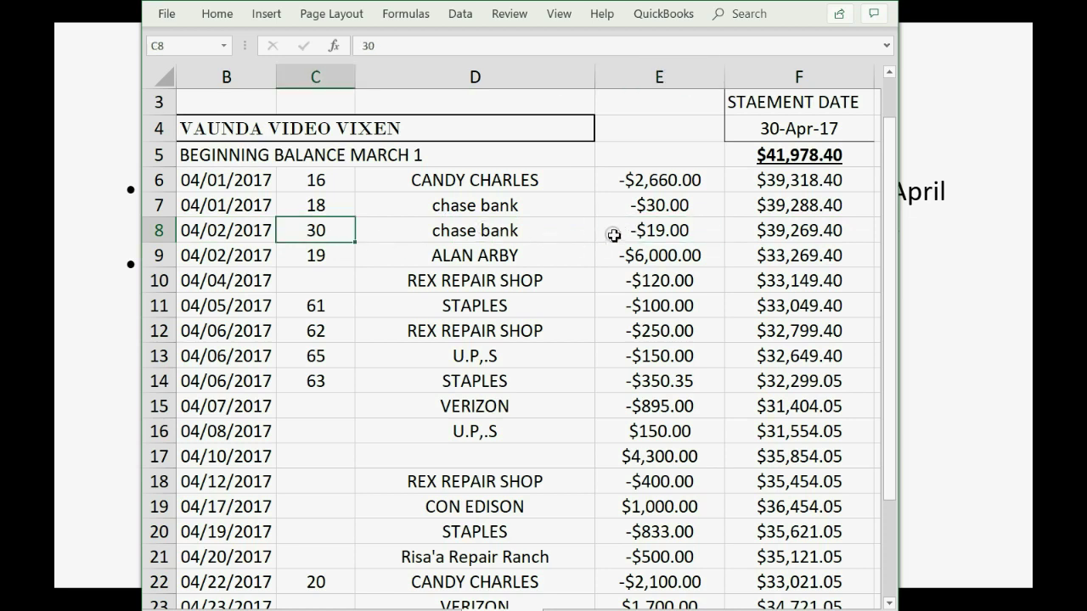
click(655, 230)
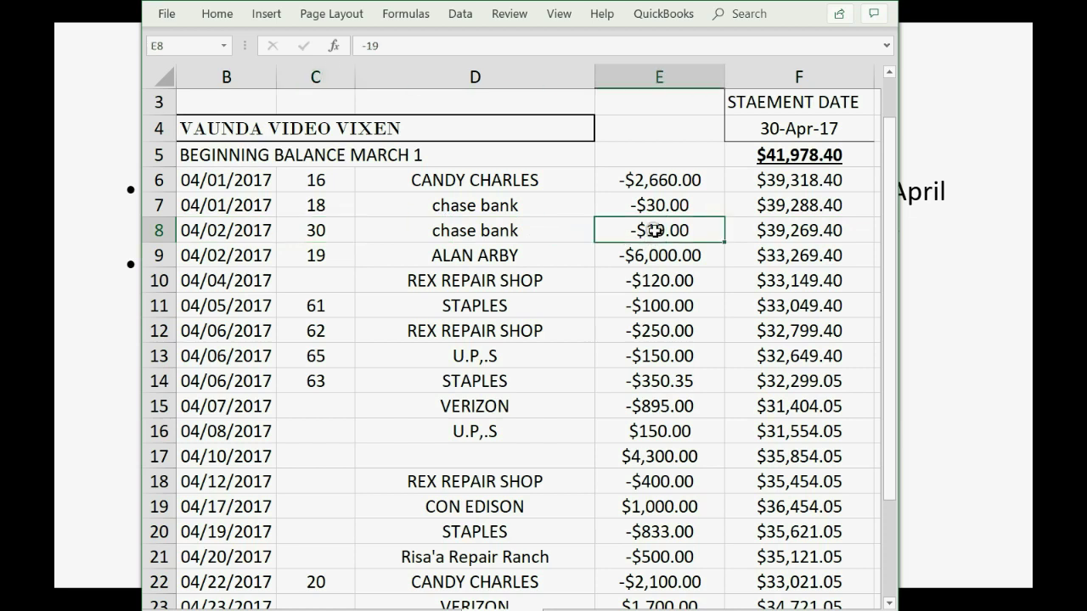
click(329, 230)
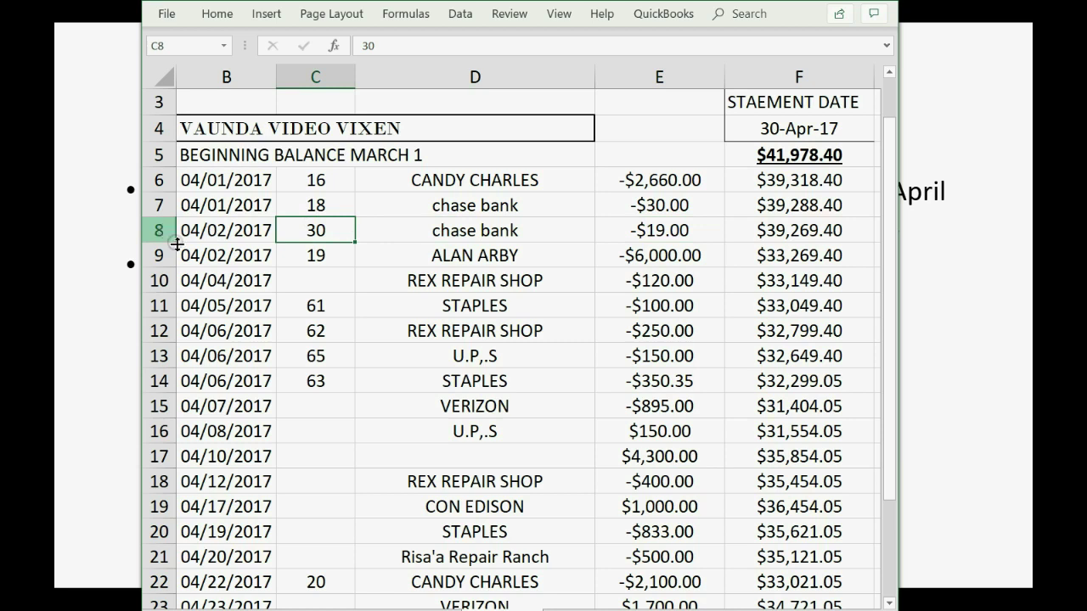
click(173, 380)
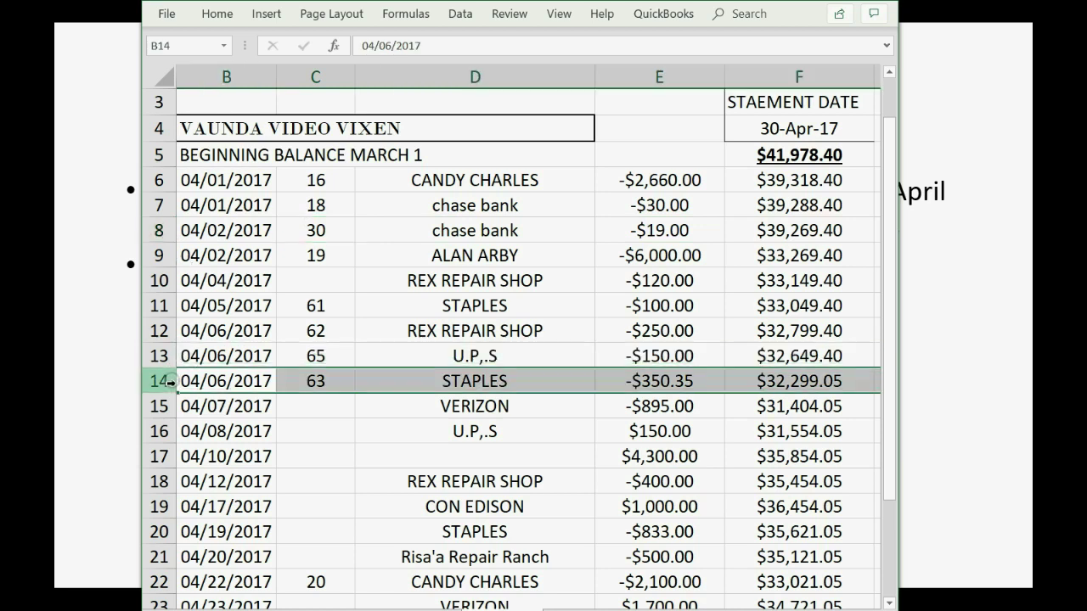
click(651, 385)
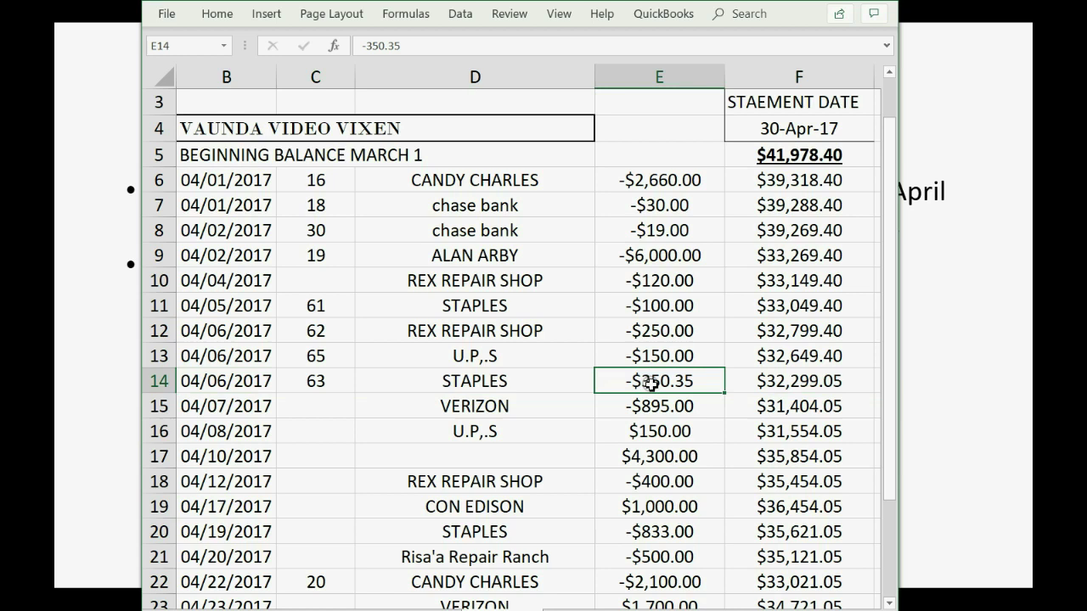
click(161, 577)
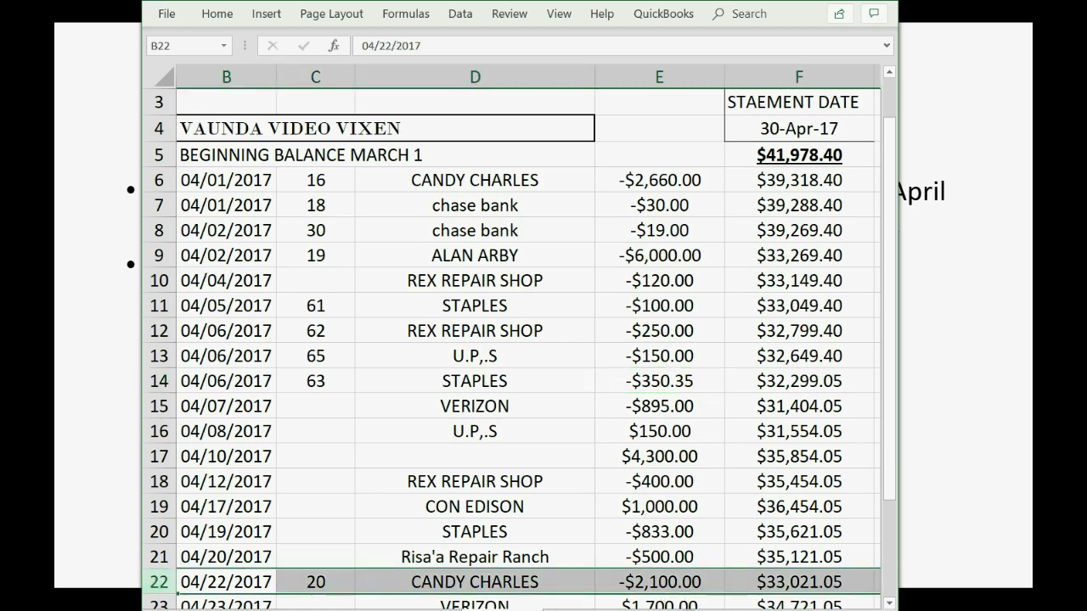
mouse_move(671, 606)
mouse_down()
mouse_move(798, 607)
mouse_move(669, 608)
mouse_up()
scroll(574, 538, down, 1)
click(642, 506)
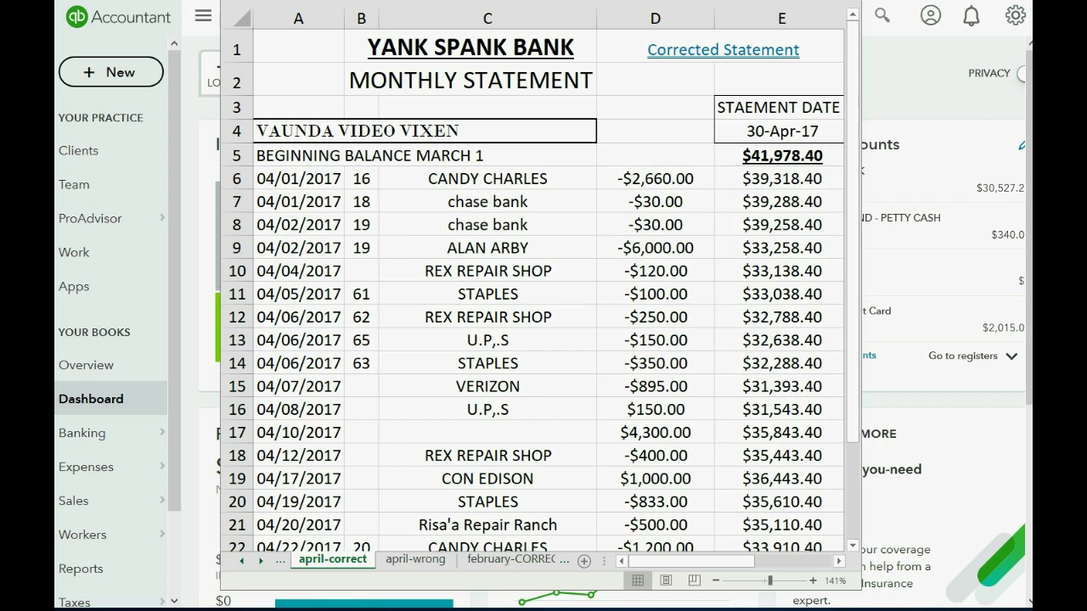
- Switch to QuickBooks and open the reconciliation setup for the CASH IN BANK account
key(alt+Tab)
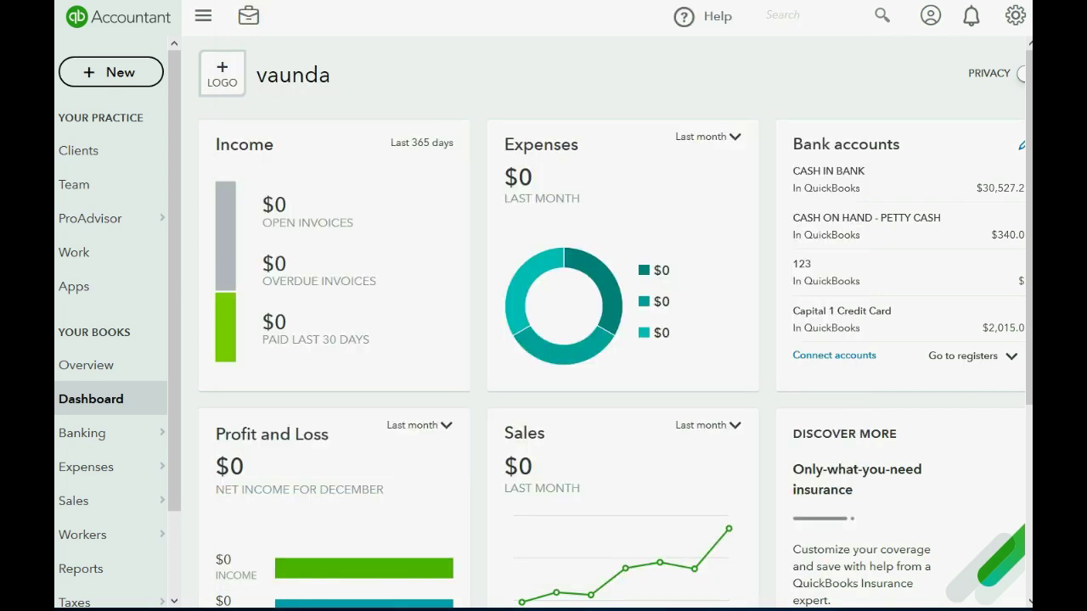
click(1015, 17)
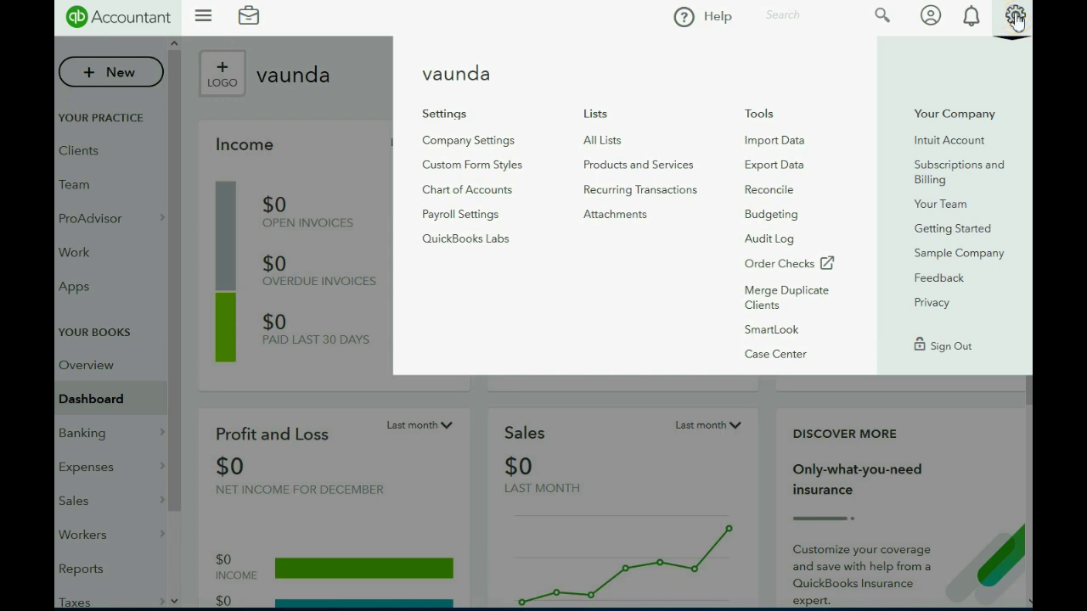
click(769, 192)
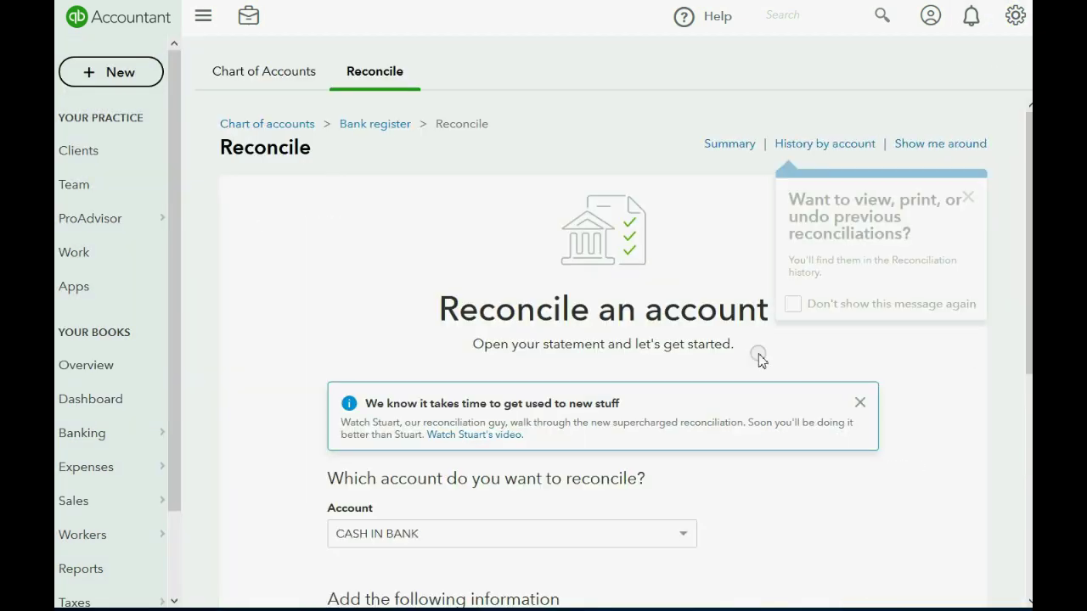
scroll(760, 360, down, 5)
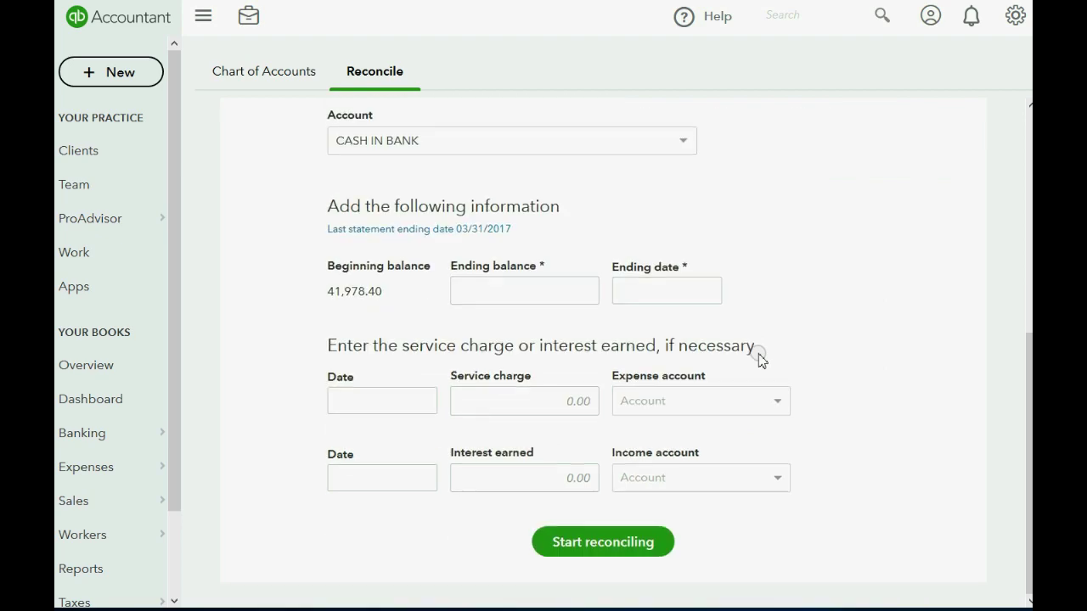
scroll(760, 360, up, 4)
scroll(759, 360, down, 1)
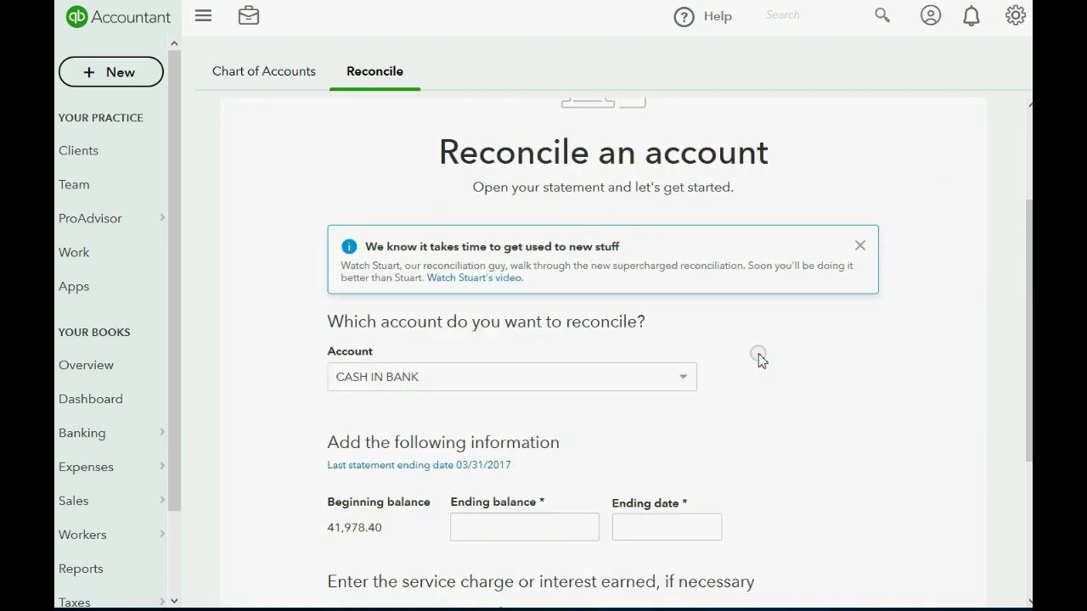
scroll(760, 360, down, 2)
- Copy the April 30 ending balance from the april-correct statement in Excel and enter it as the reconciliation's ending balance, 36,385.40
click(556, 397)
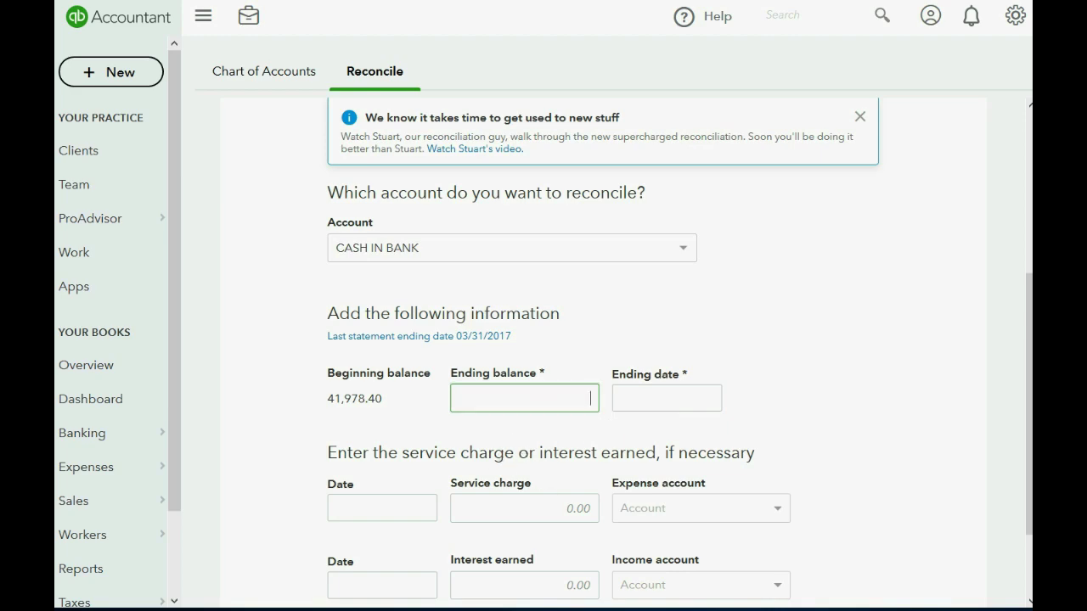
key(alt+Tab)
click(854, 243)
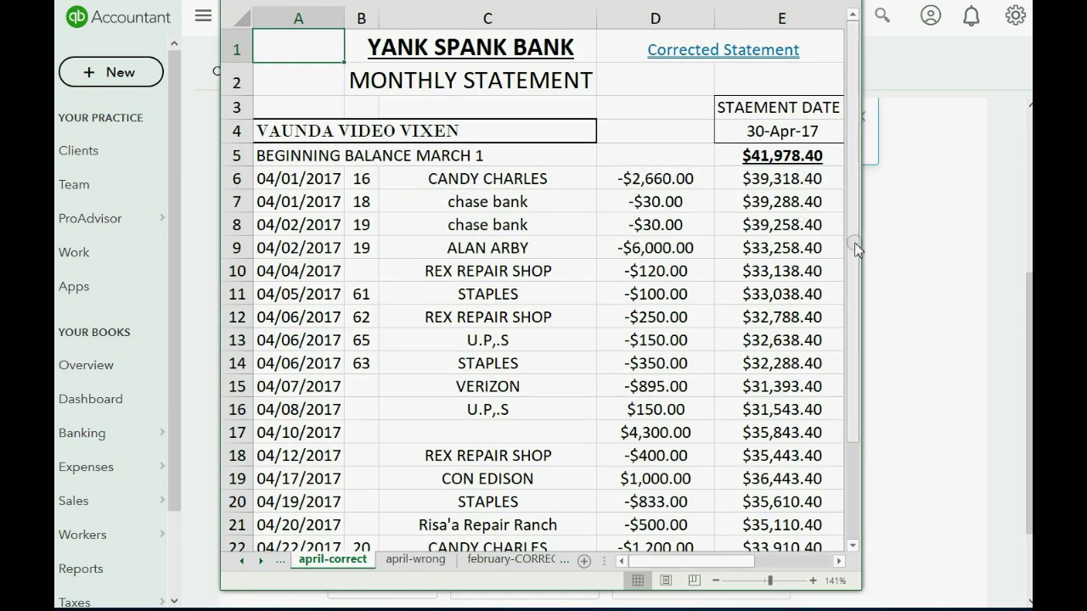
drag(829, 397, 822, 458)
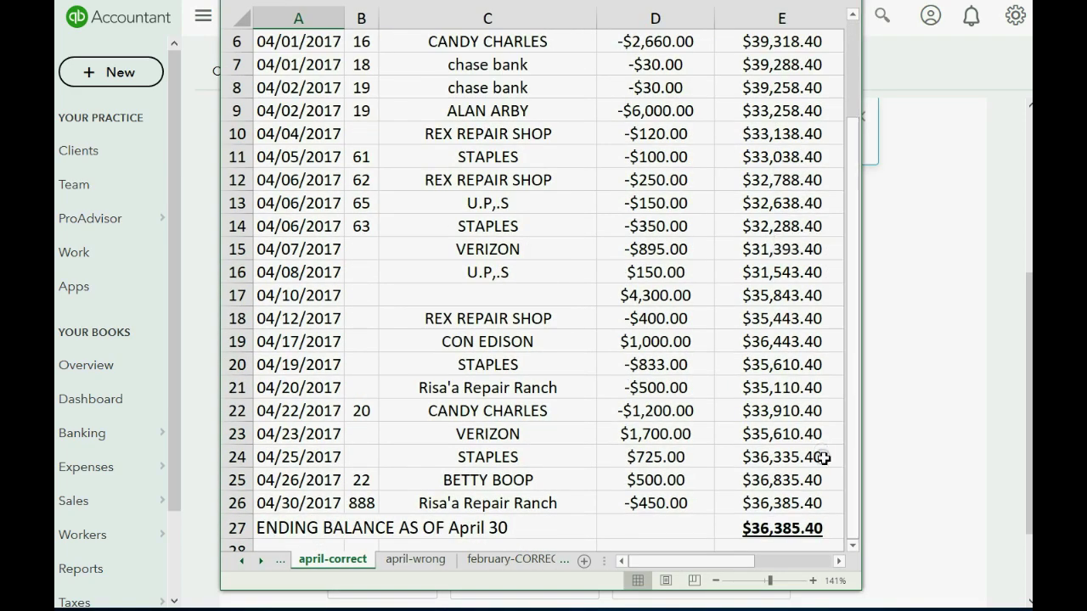
click(796, 526)
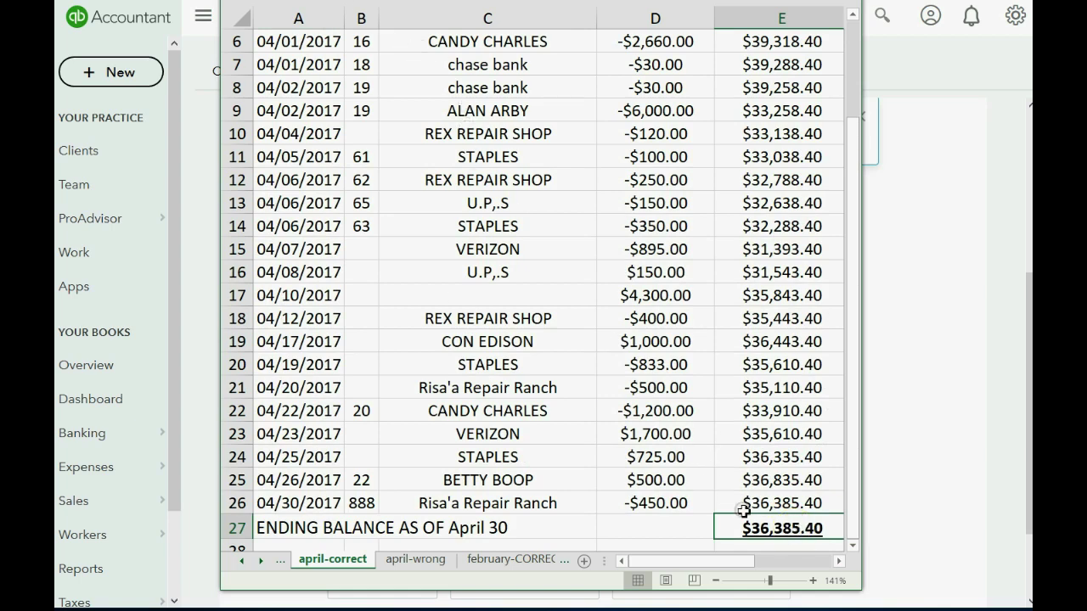
right_click(786, 530)
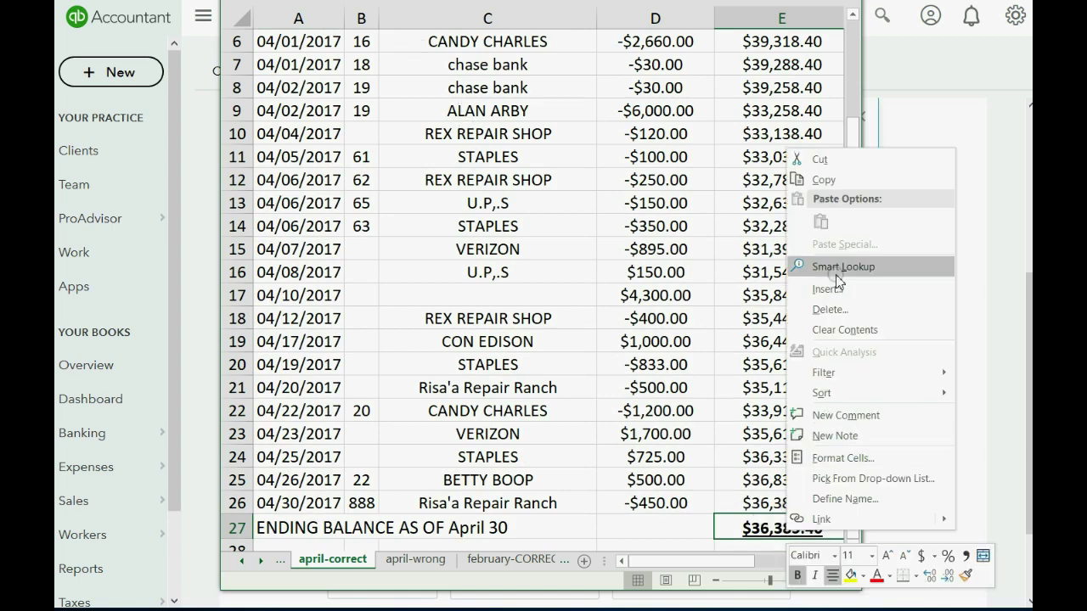
click(839, 181)
click(922, 272)
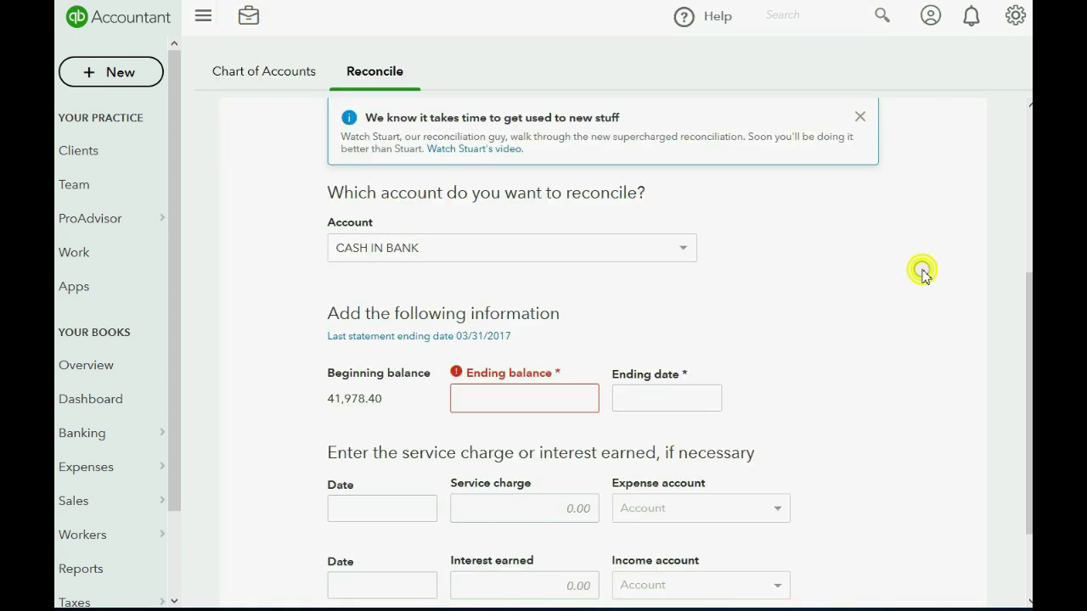
right_click(555, 399)
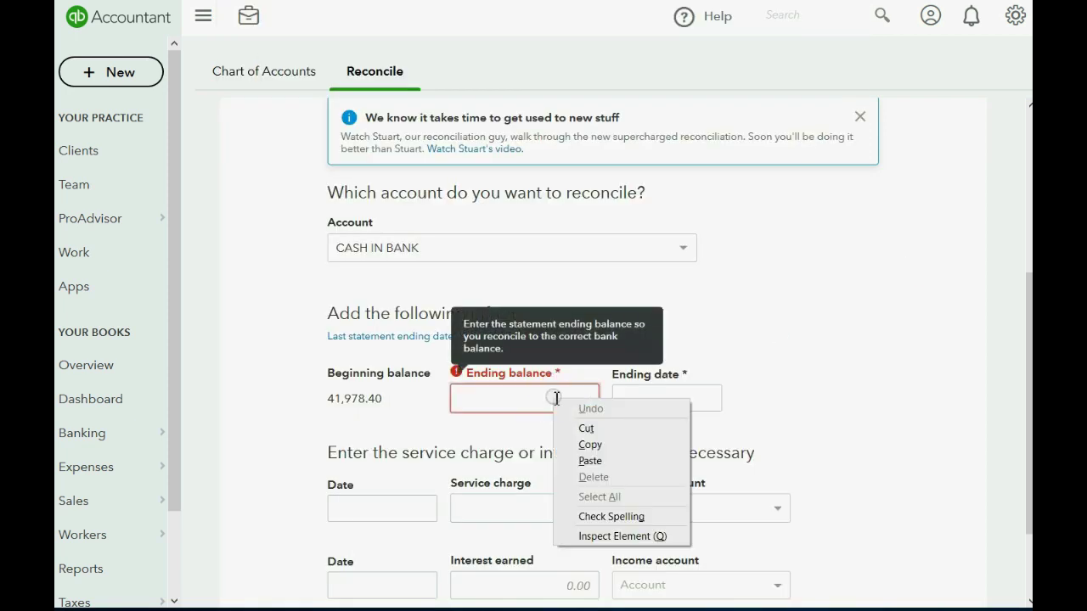
click(586, 460)
- Copy the last statement's ending date, 3/31/2017, into the reconciliation's ending date
click(643, 399)
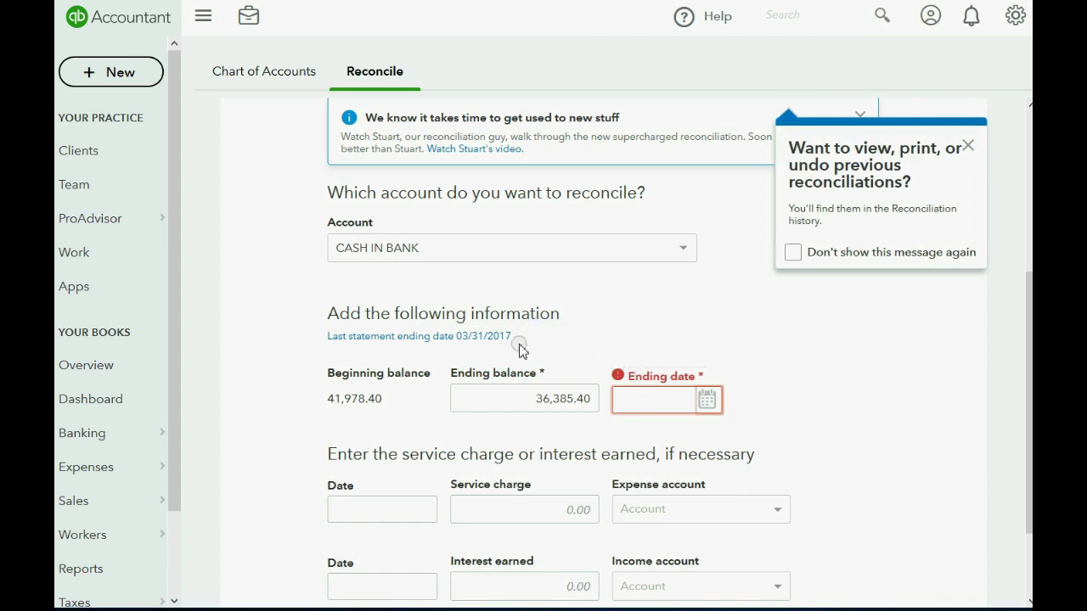
drag(513, 338, 460, 342)
right_click(463, 343)
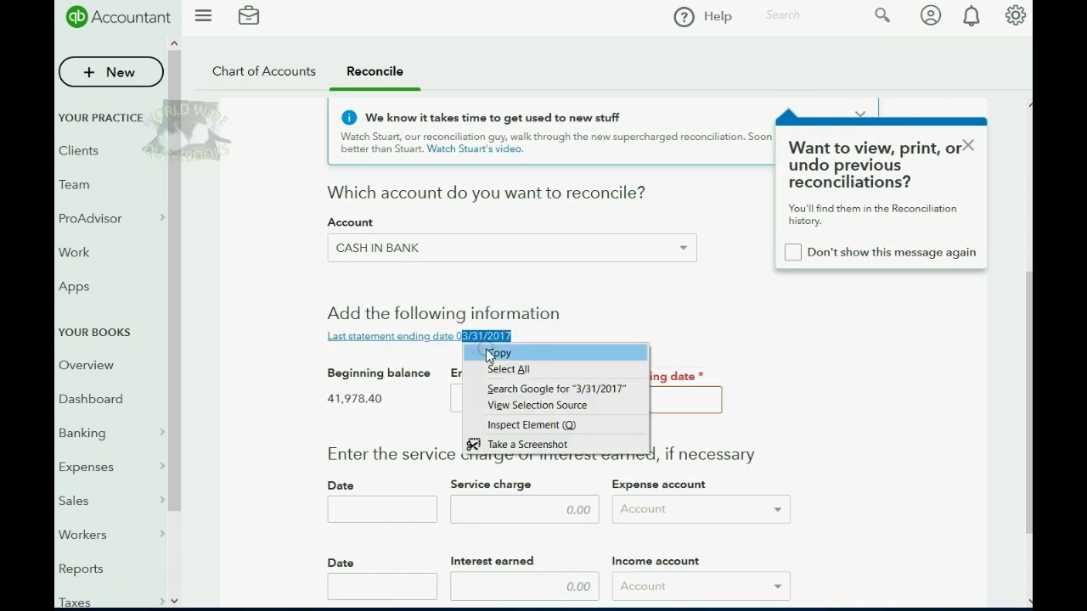
click(494, 353)
click(624, 401)
right_click(626, 405)
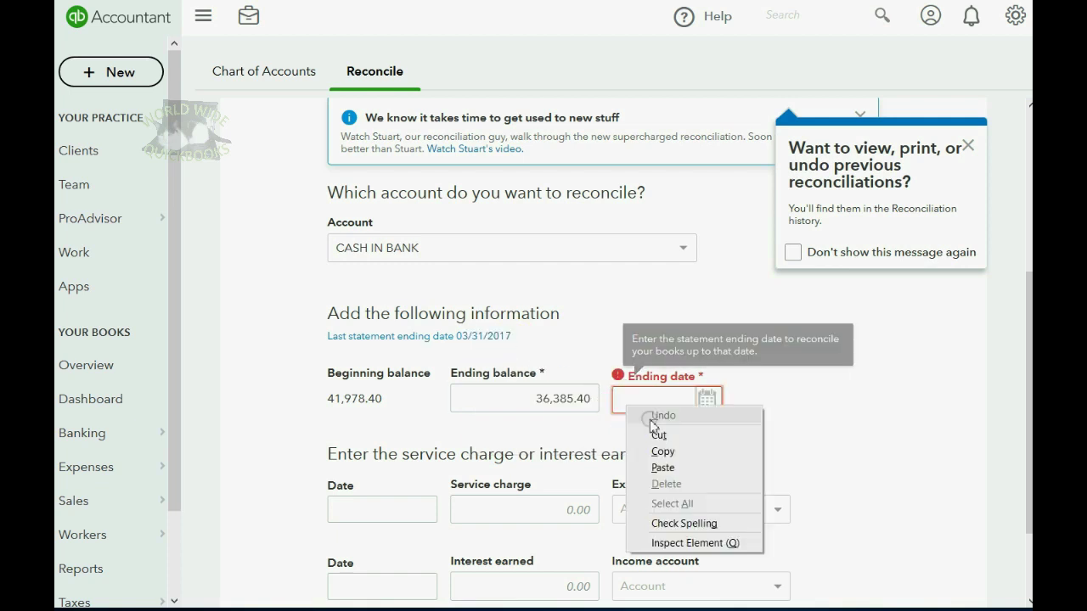
click(662, 468)
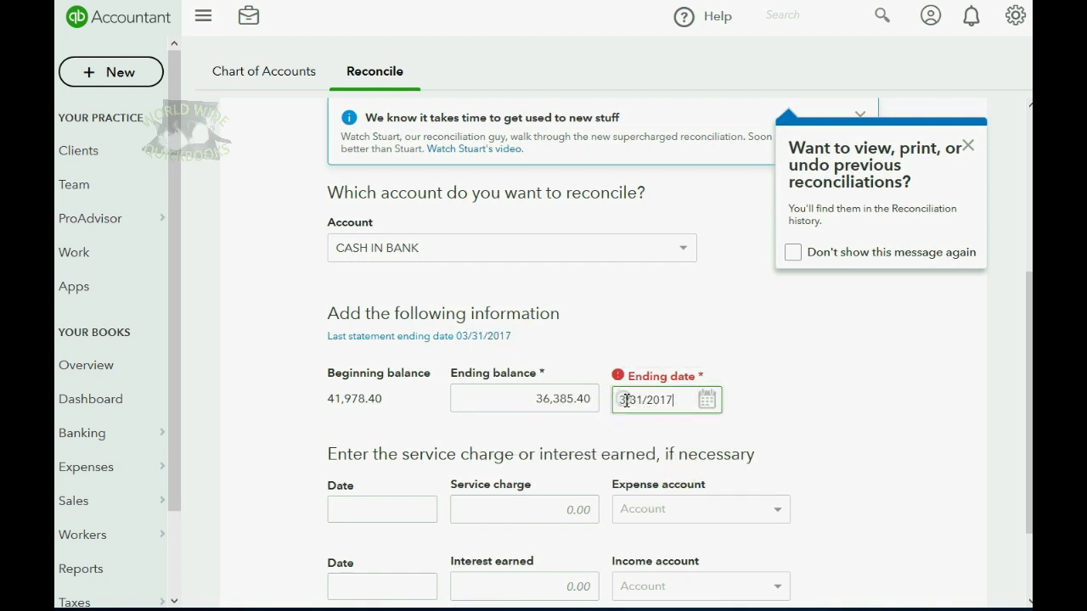
- Change the ending date to 04/30/2017 and start reconciling the account
drag(617, 400, 642, 402)
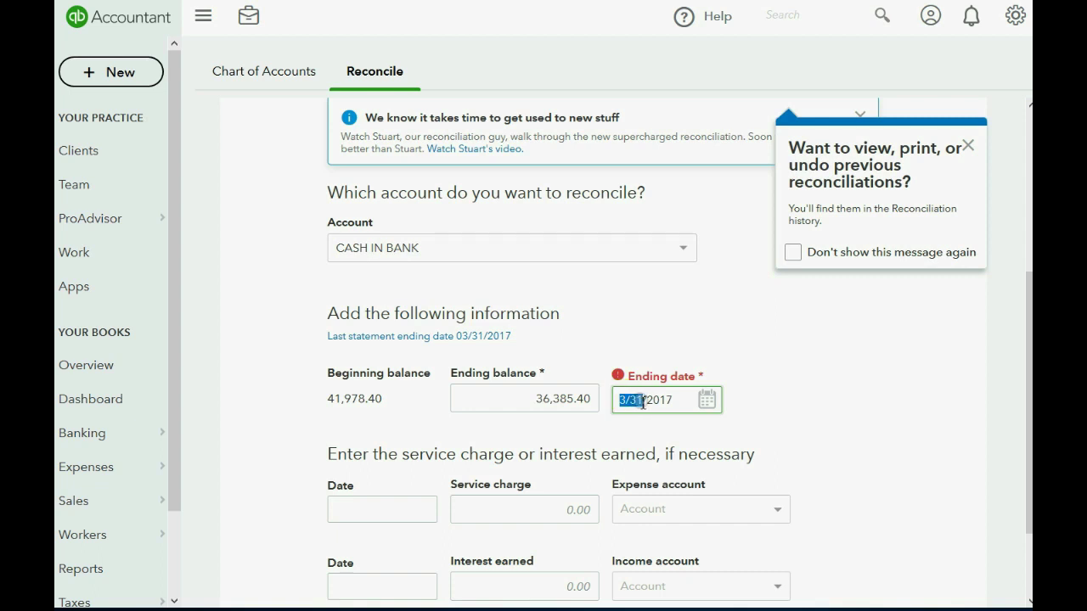
text(04/)
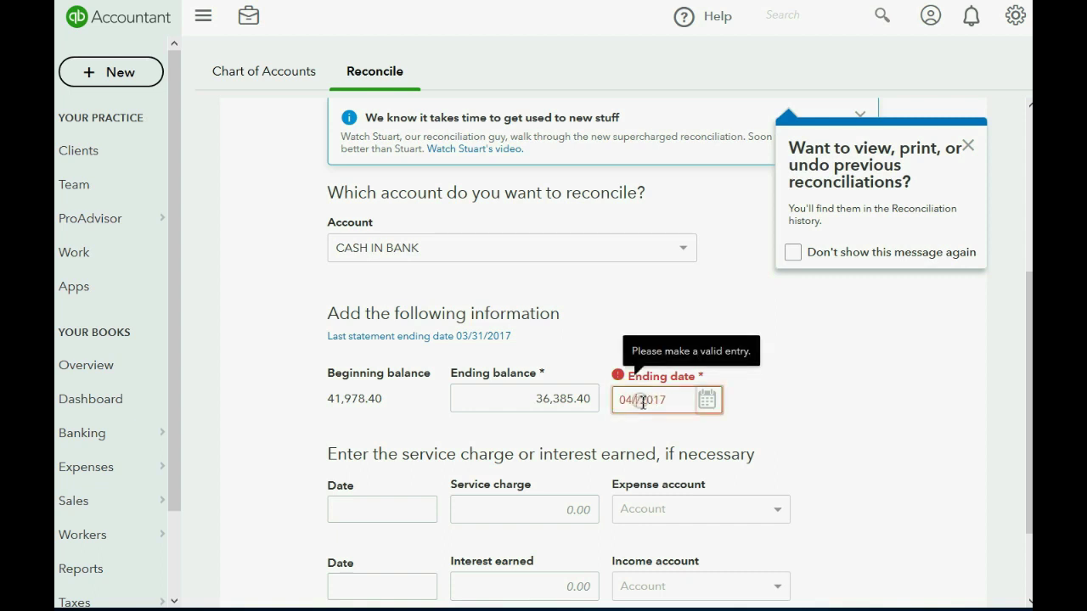
text(30)
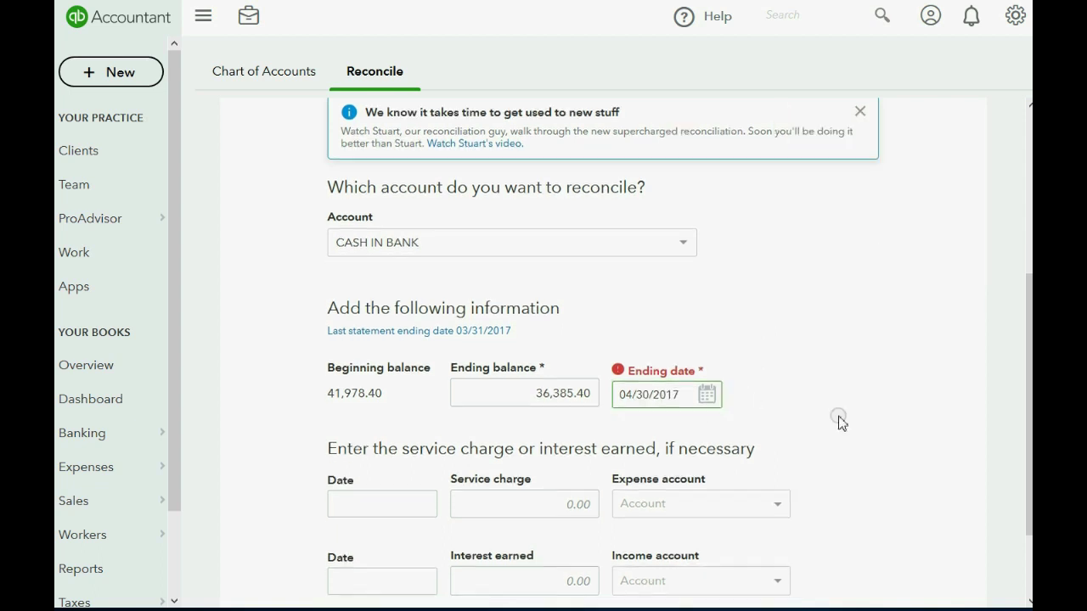
scroll(839, 419, down, 1)
click(622, 542)
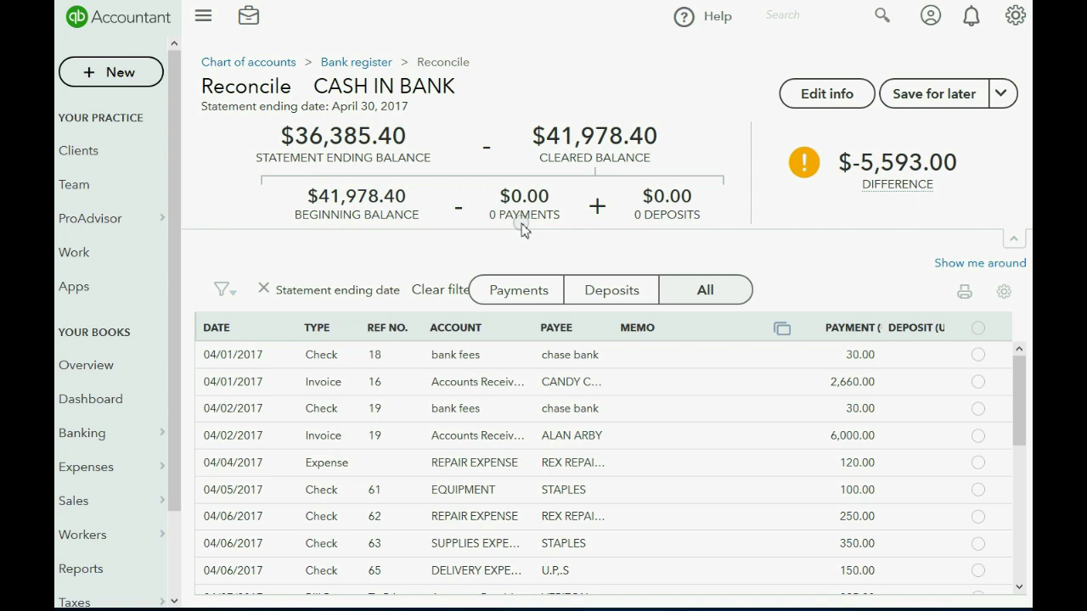
- Review the ending balance in the reconciliation's statement information and close it without saving changes
click(808, 95)
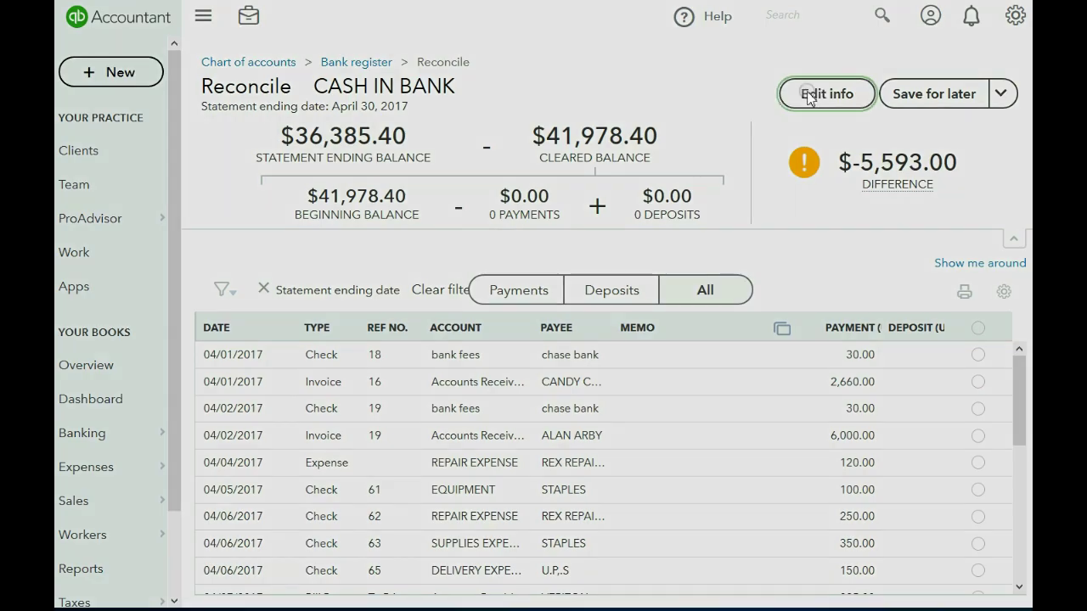
drag(764, 102, 837, 95)
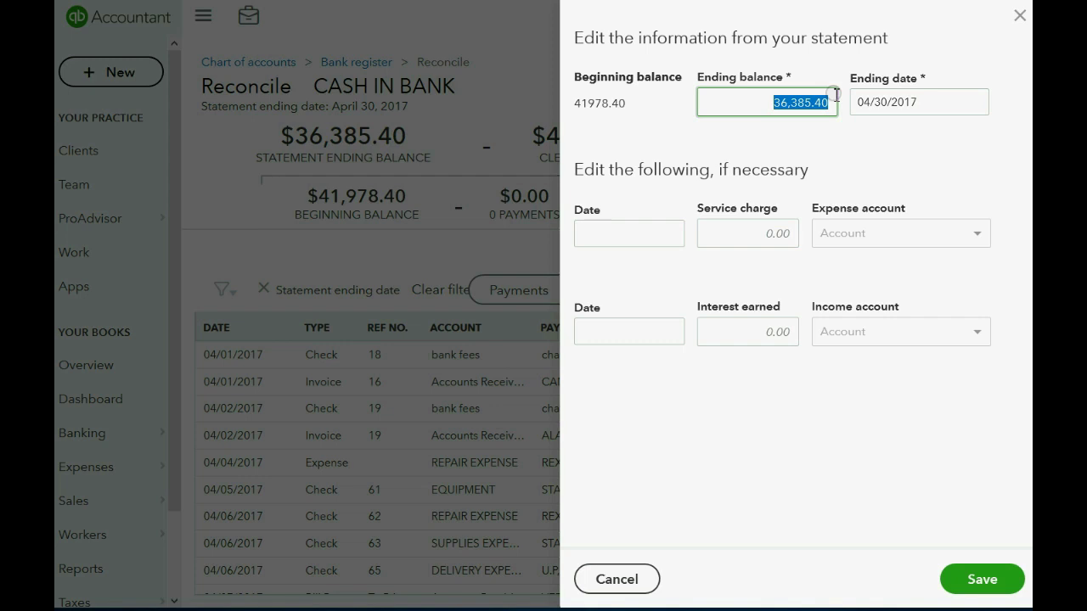
click(1020, 17)
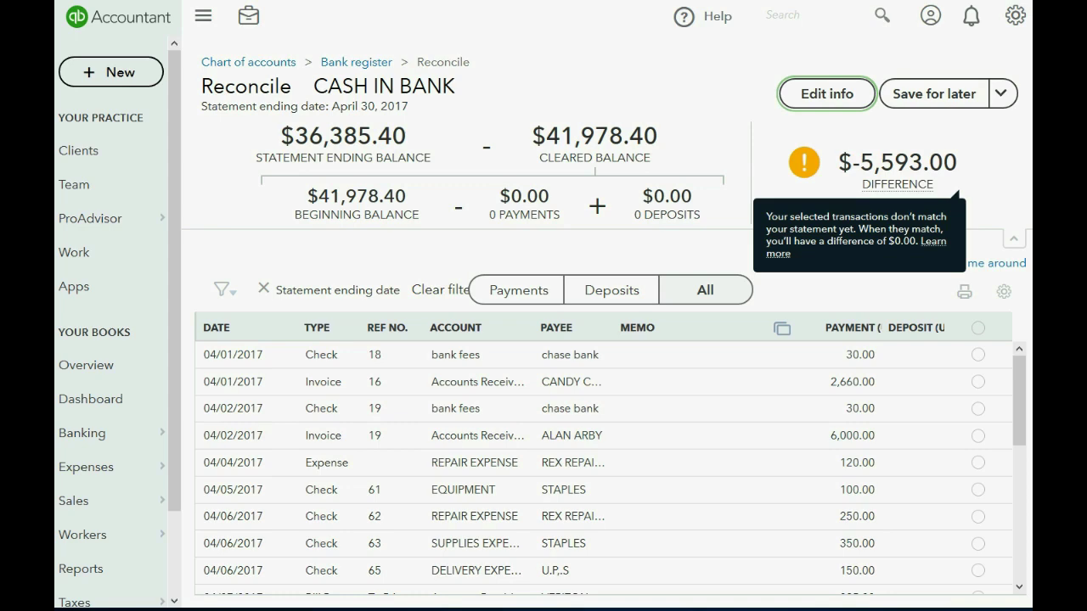
- Switch to Excel and bring up the beginning balance and first transactions of the april-correct statement
click(435, 608)
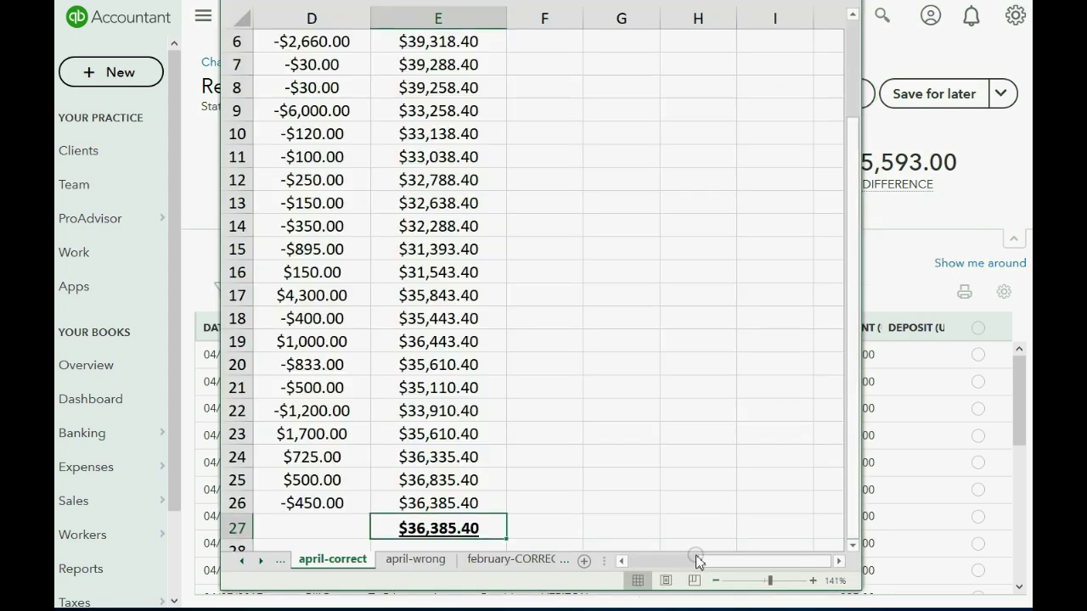
drag(696, 560, 626, 563)
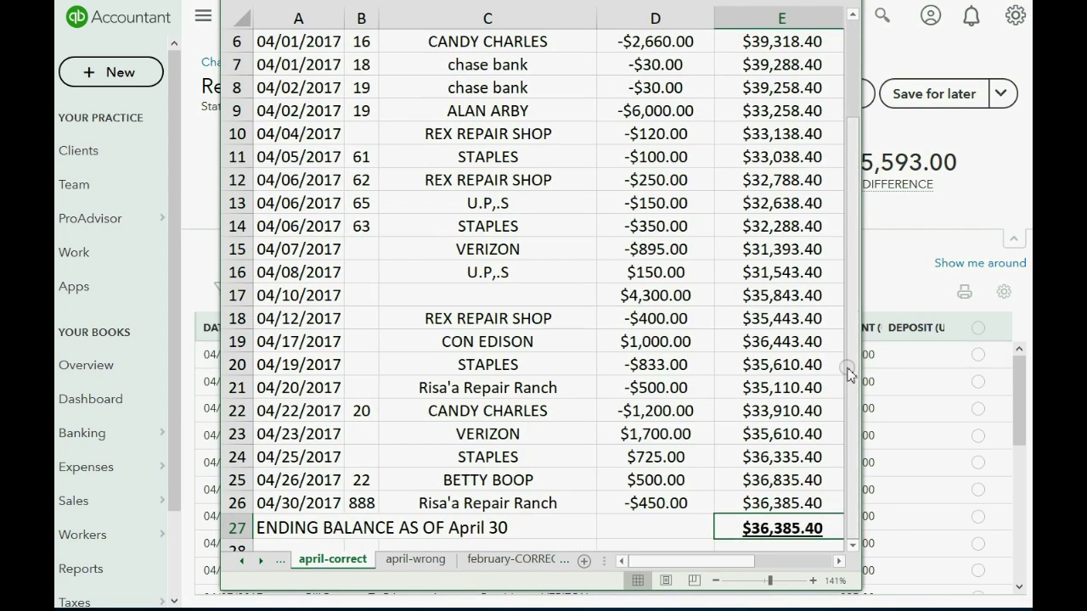
drag(849, 374, 764, 235)
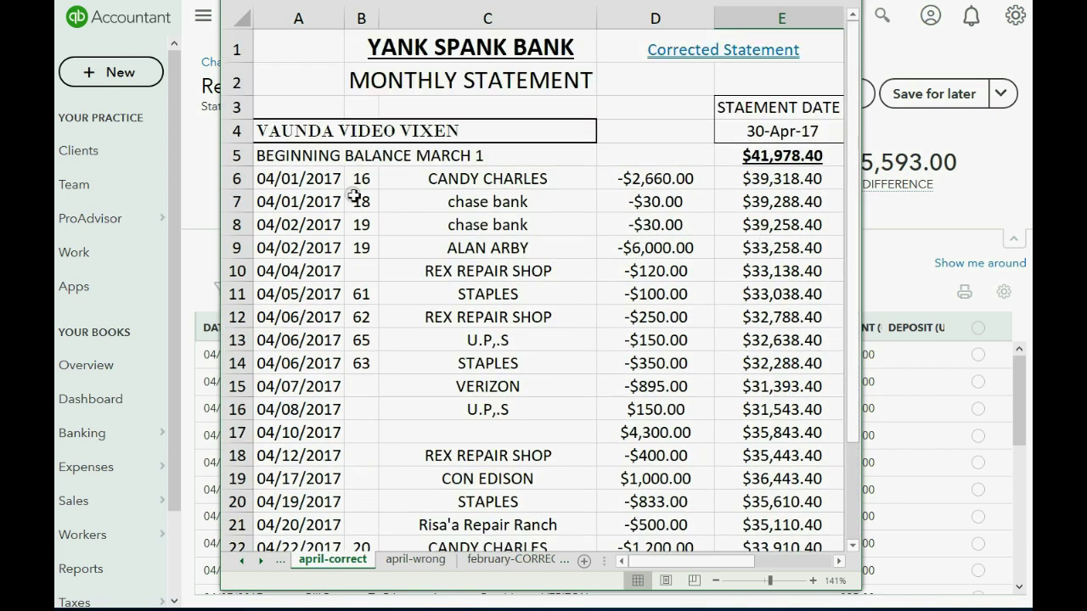
- Select the 04/01/2017 statement row for $2,660.00 and mark the matching invoice payment as cleared in QuickBooks
drag(297, 180, 655, 181)
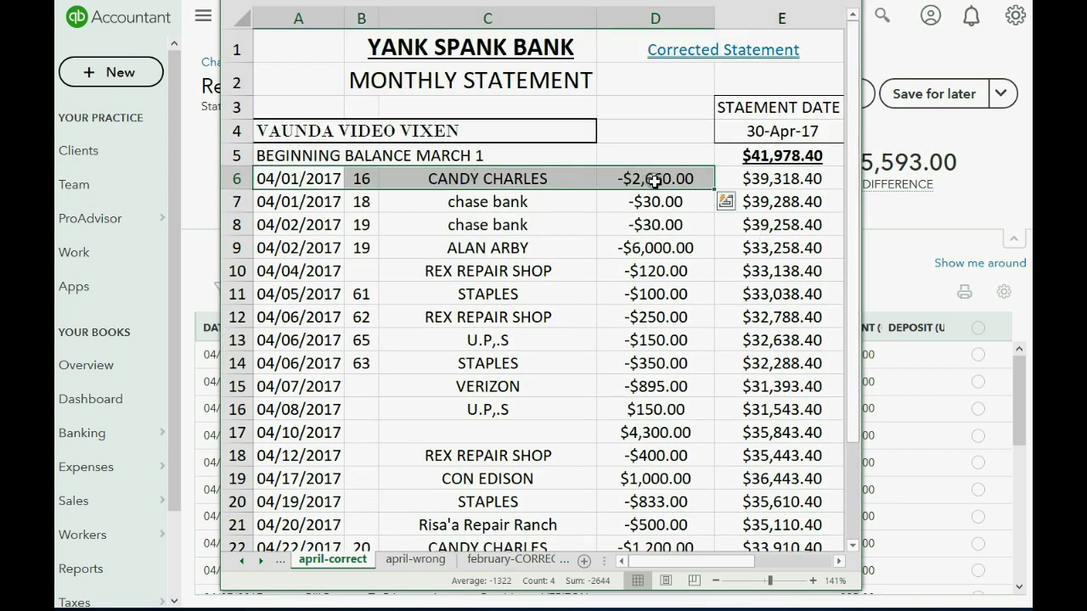
click(978, 177)
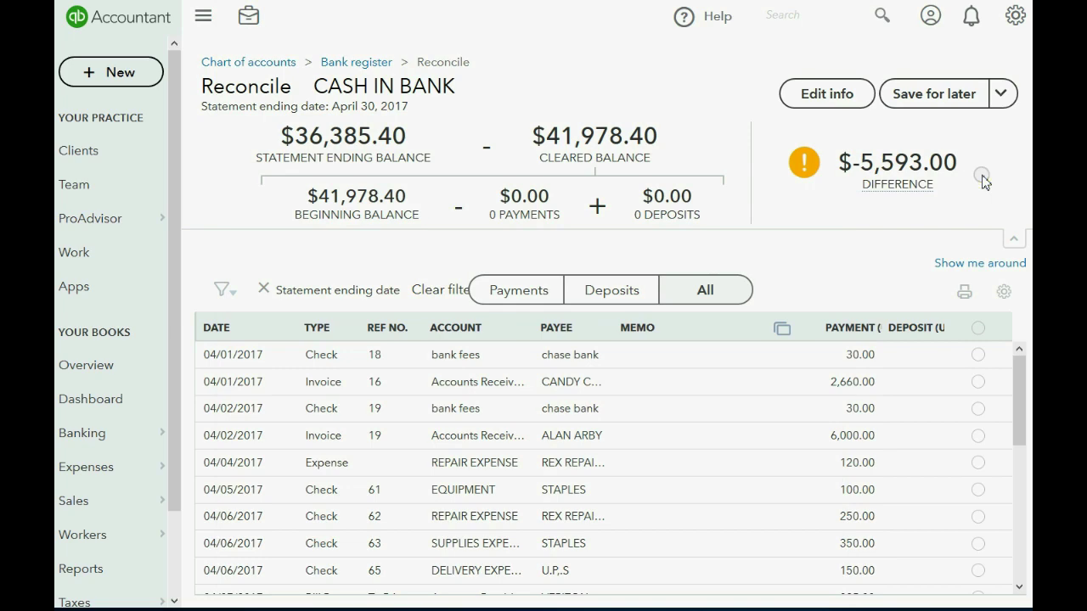
mouse_move(983, 182)
key(alt+Tab)
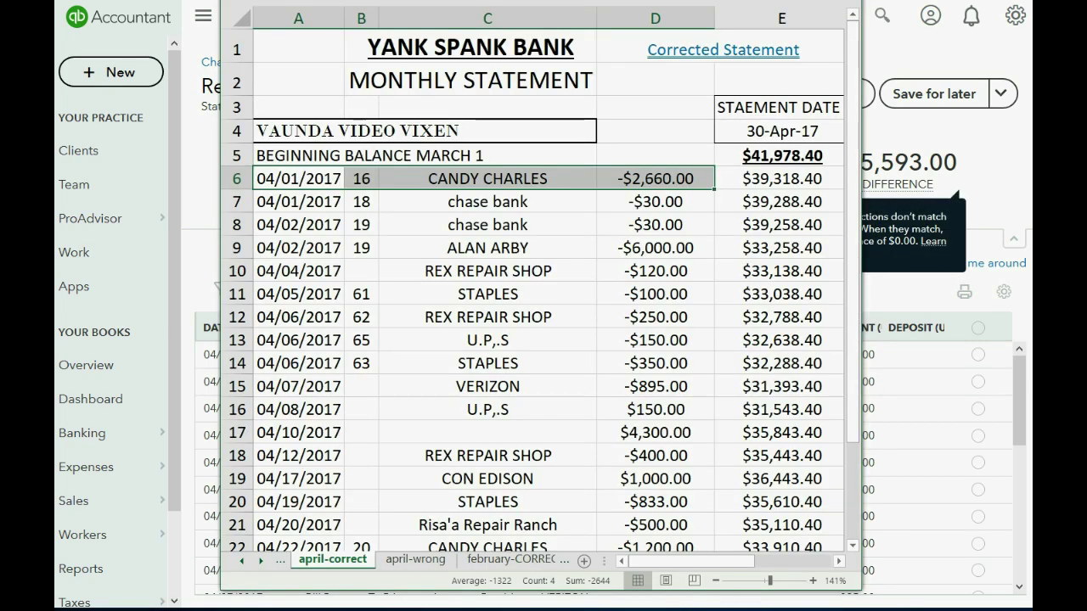
key(alt+Tab)
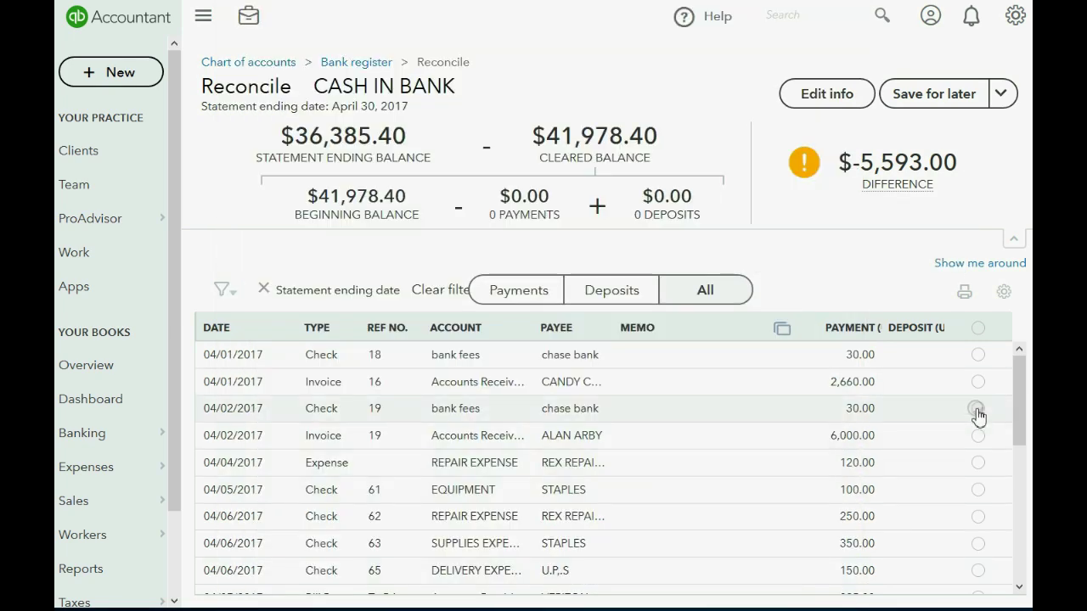
click(978, 381)
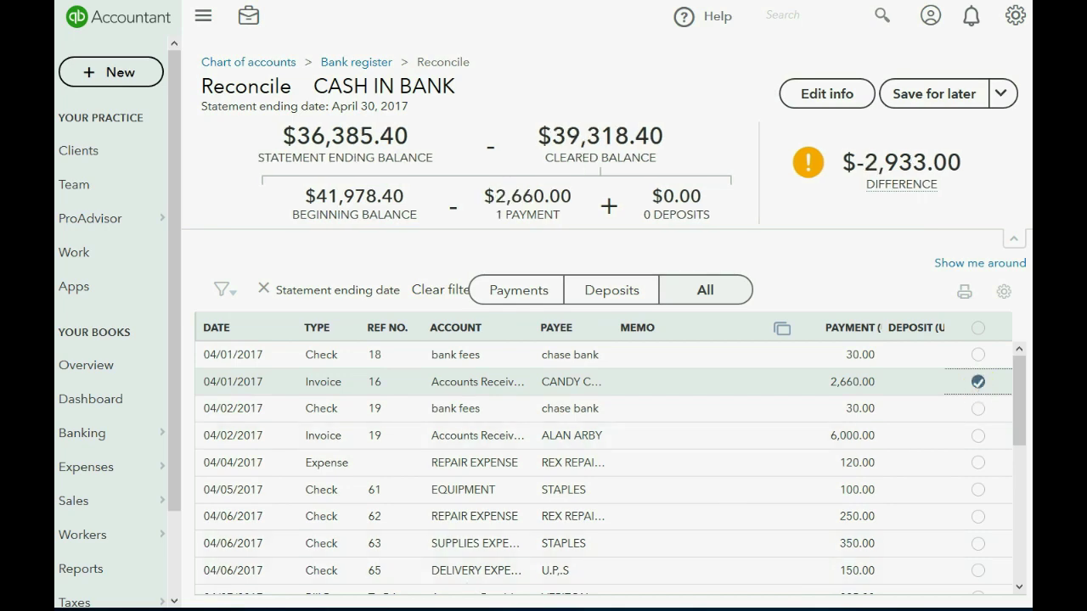
- Switch to Excel and fill the matched 04/01/2017 statement row for $2,660.00 with light blue
key(alt+Tab)
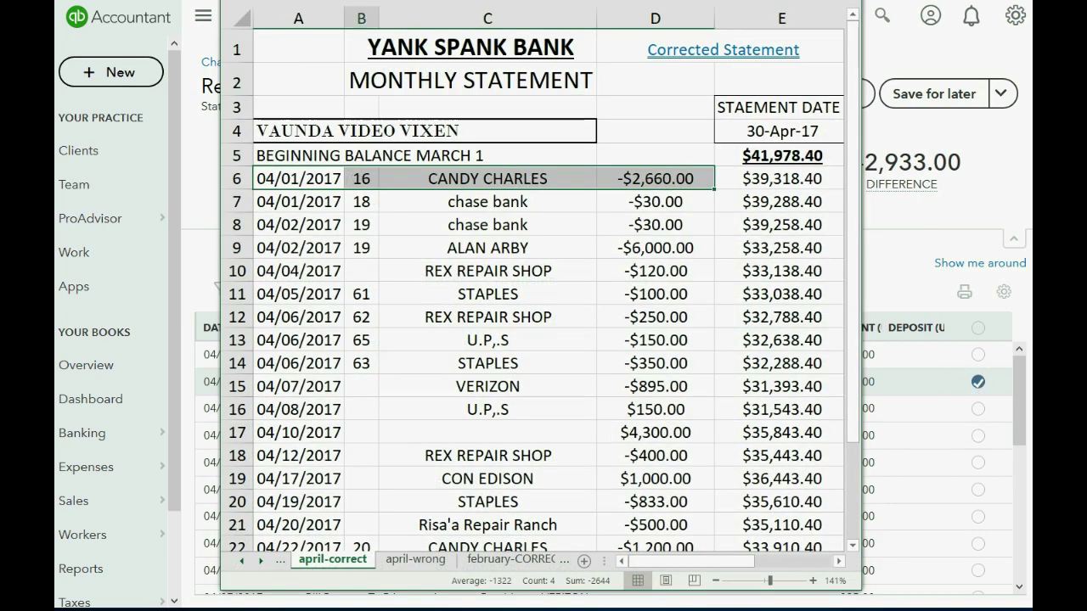
click(254, 0)
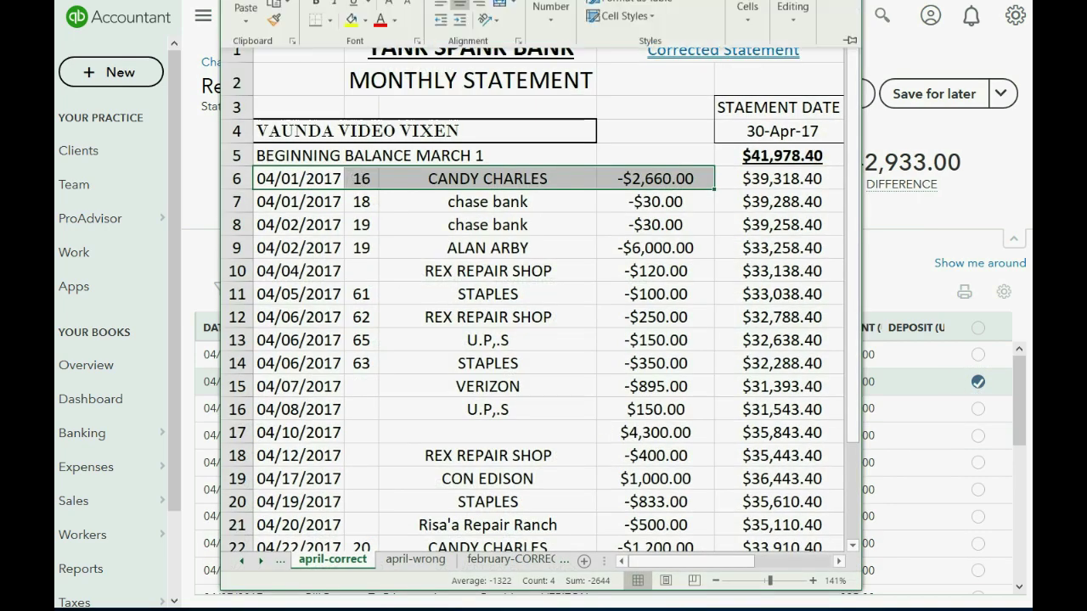
click(366, 25)
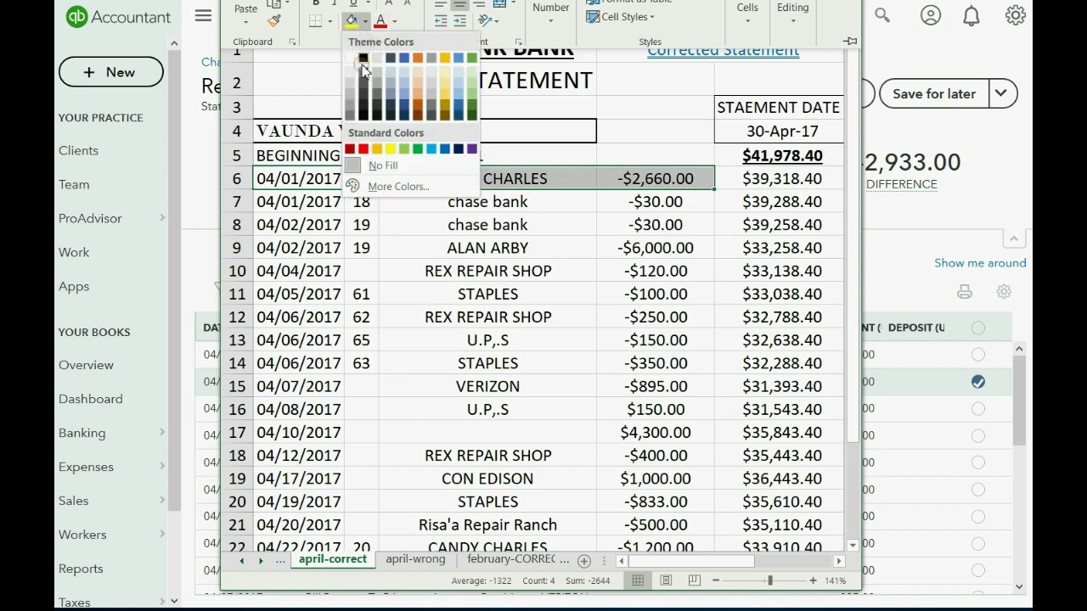
click(432, 151)
- Locate chase bank checks 18 and 19, $30.00 each, on the statement and mark both as cleared in QuickBooks
click(307, 202)
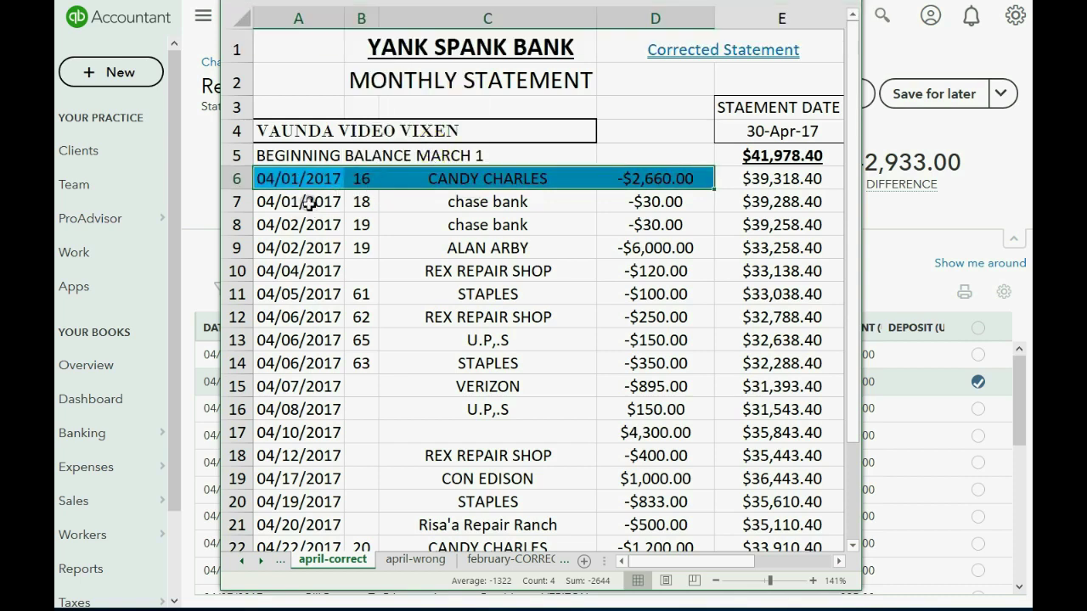
click(307, 202)
drag(310, 202, 635, 203)
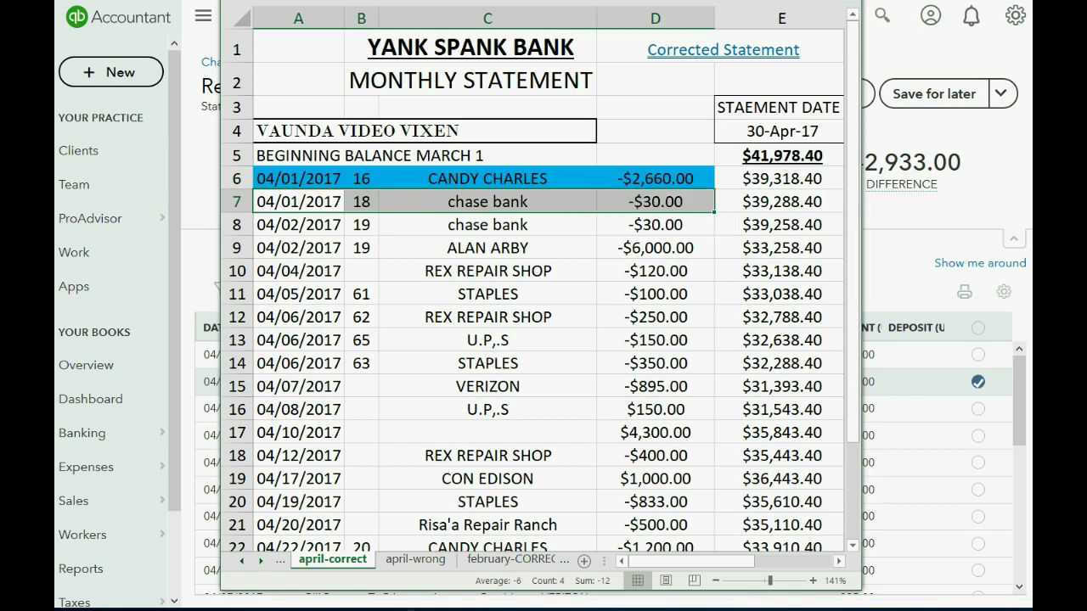
key(alt+Tab)
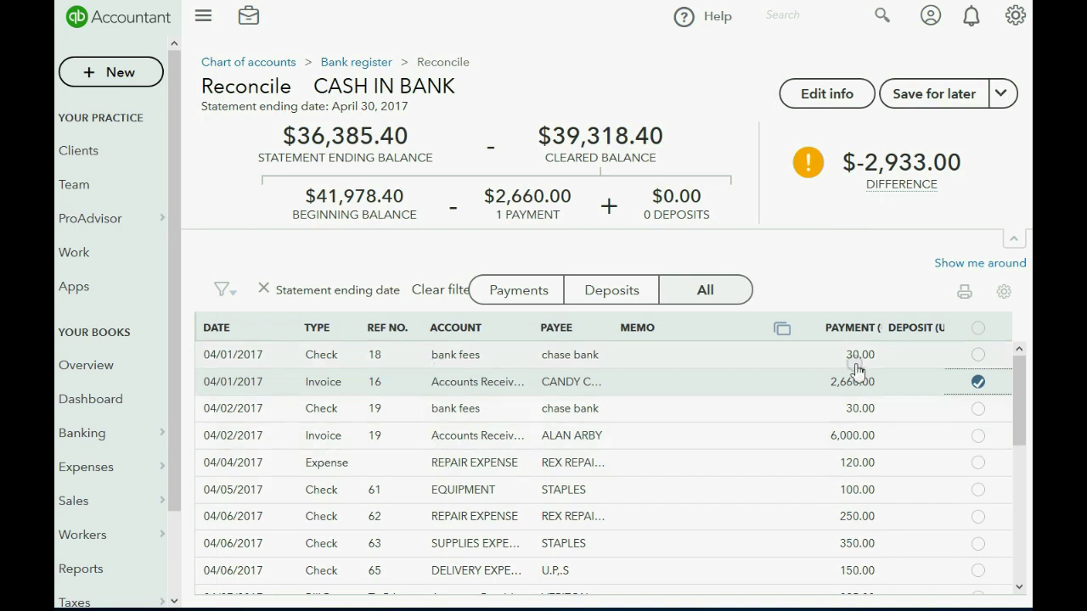
click(978, 355)
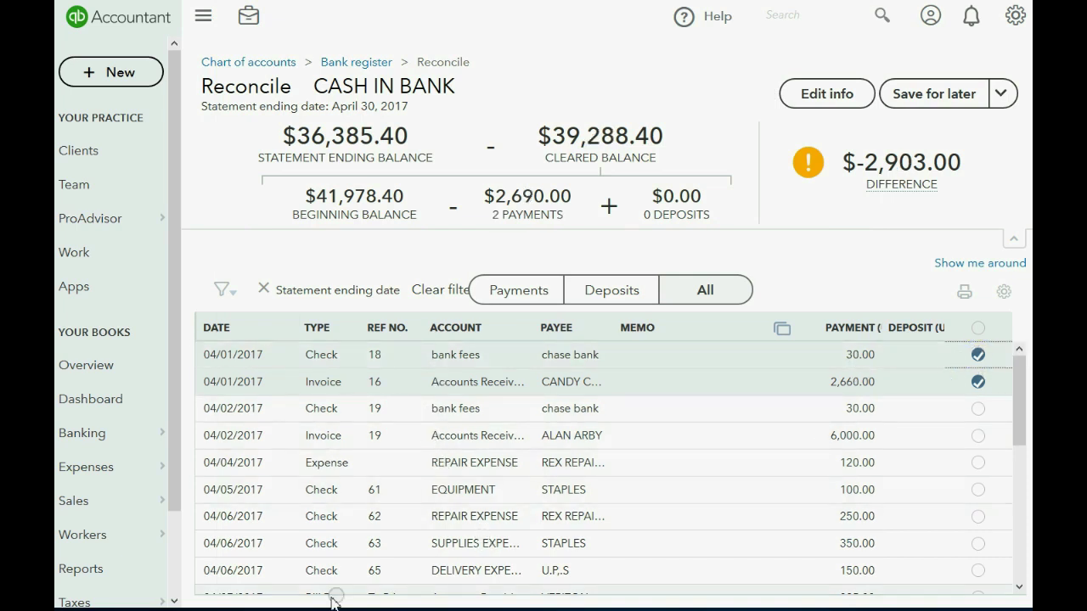
key(alt+Tab)
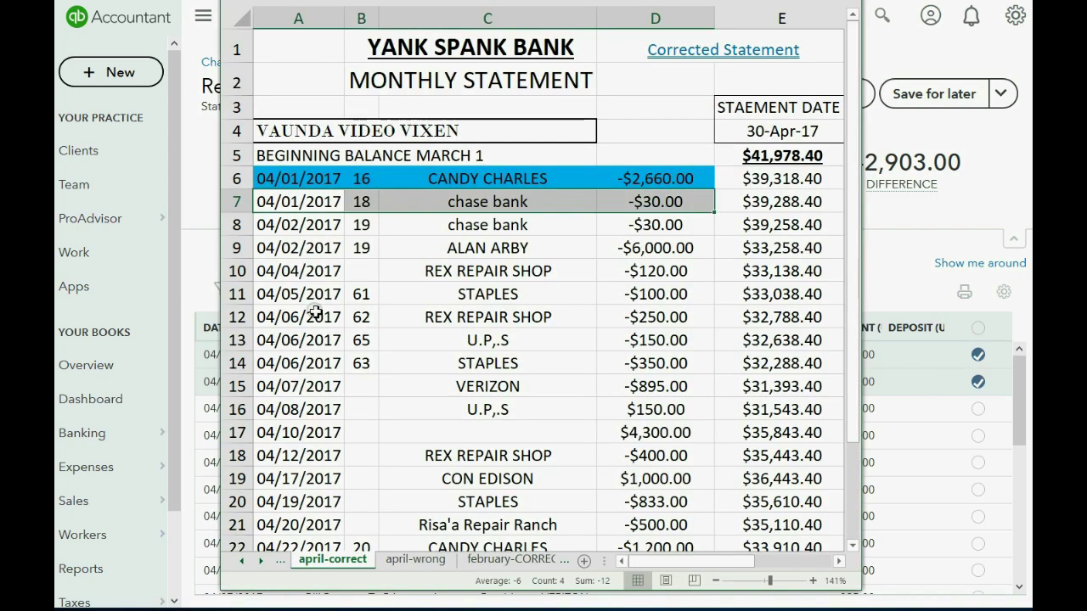
drag(307, 234, 621, 223)
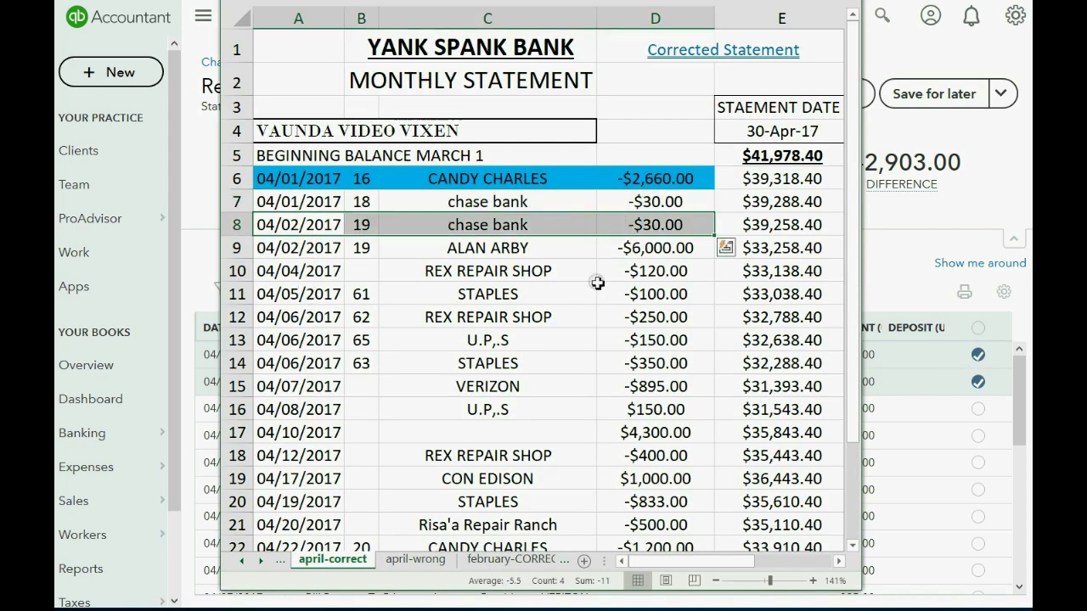
key(alt+Tab)
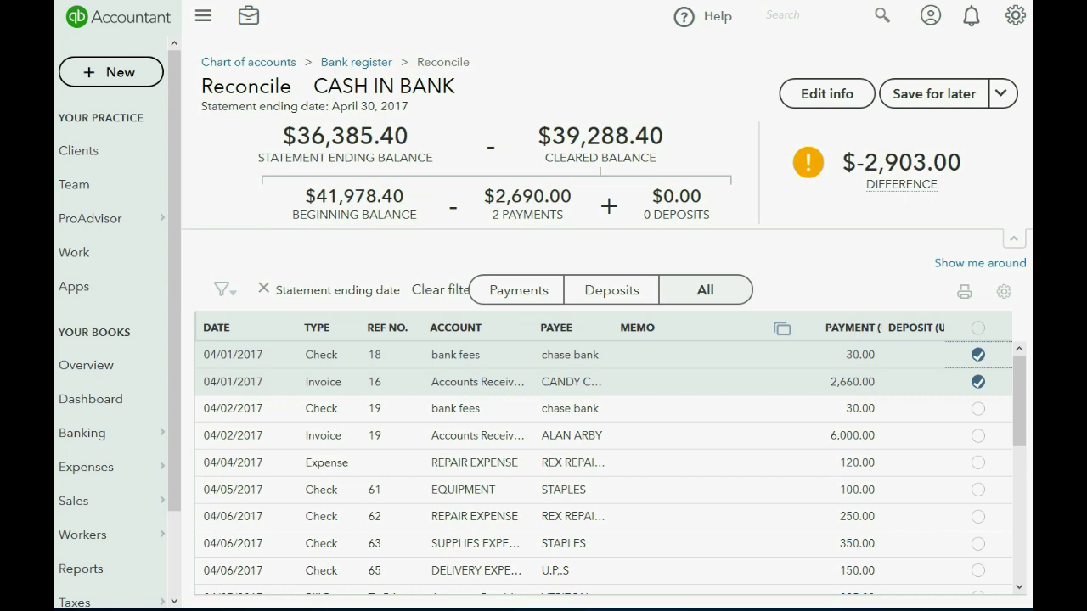
click(980, 409)
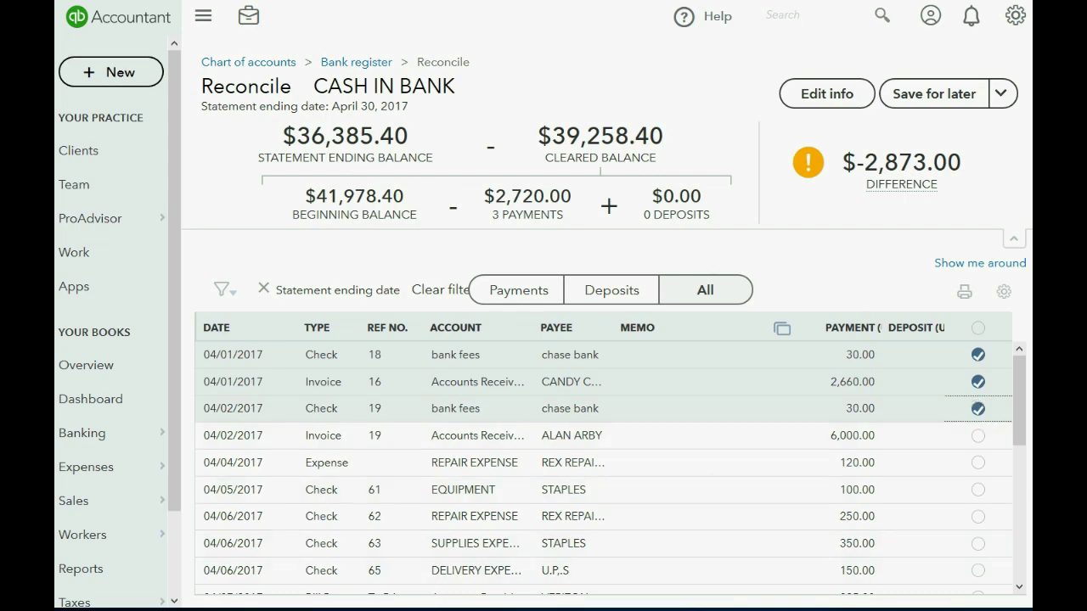
- Switch to Excel and fill the statement rows of both $30.00 chase bank checks with light blue
key(alt+Tab)
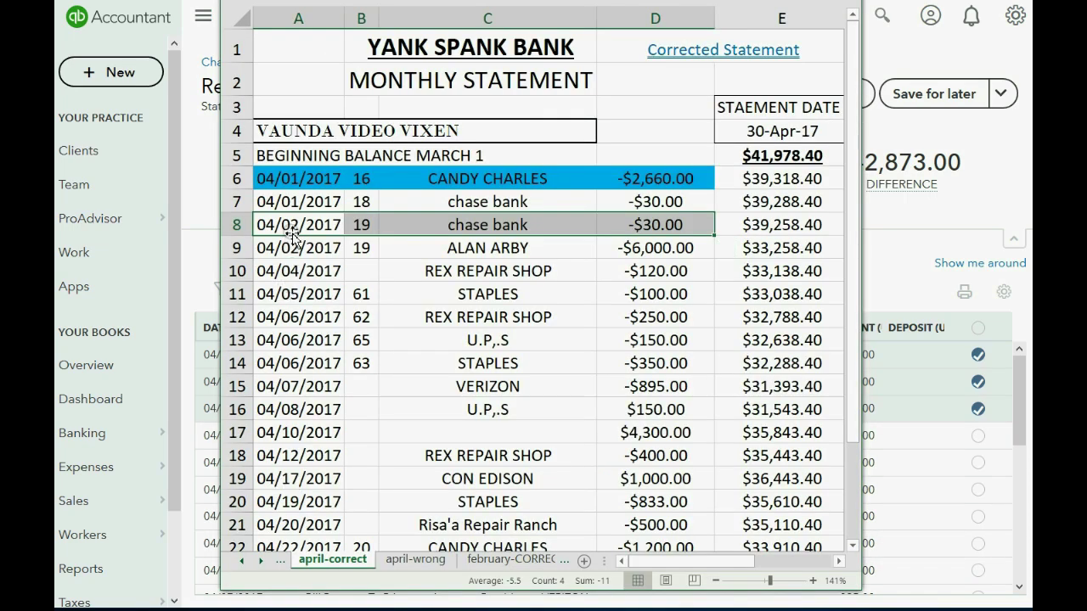
drag(293, 234, 619, 201)
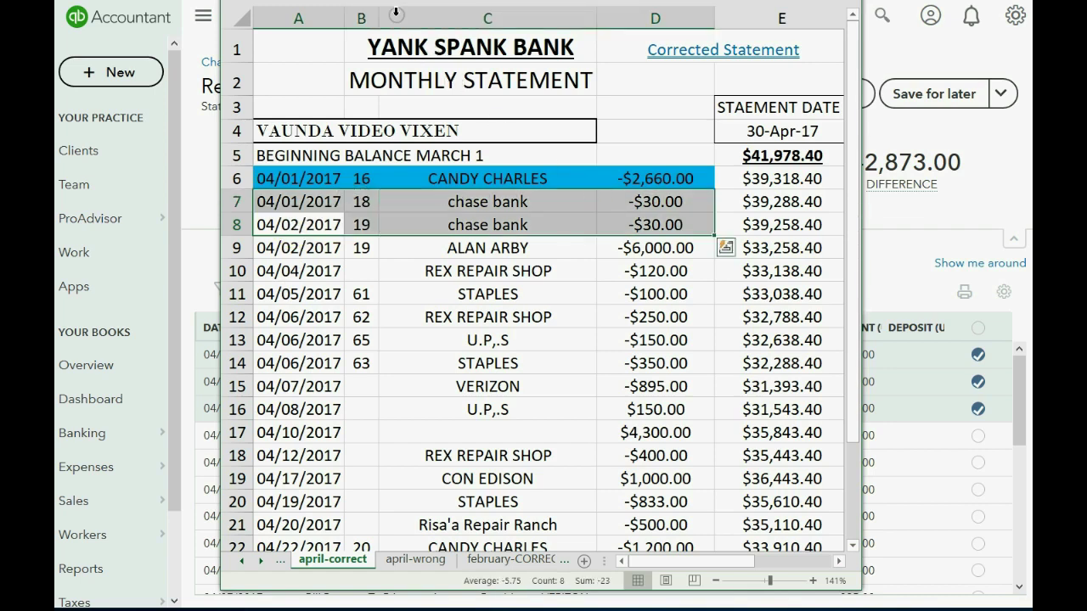
click(276, 2)
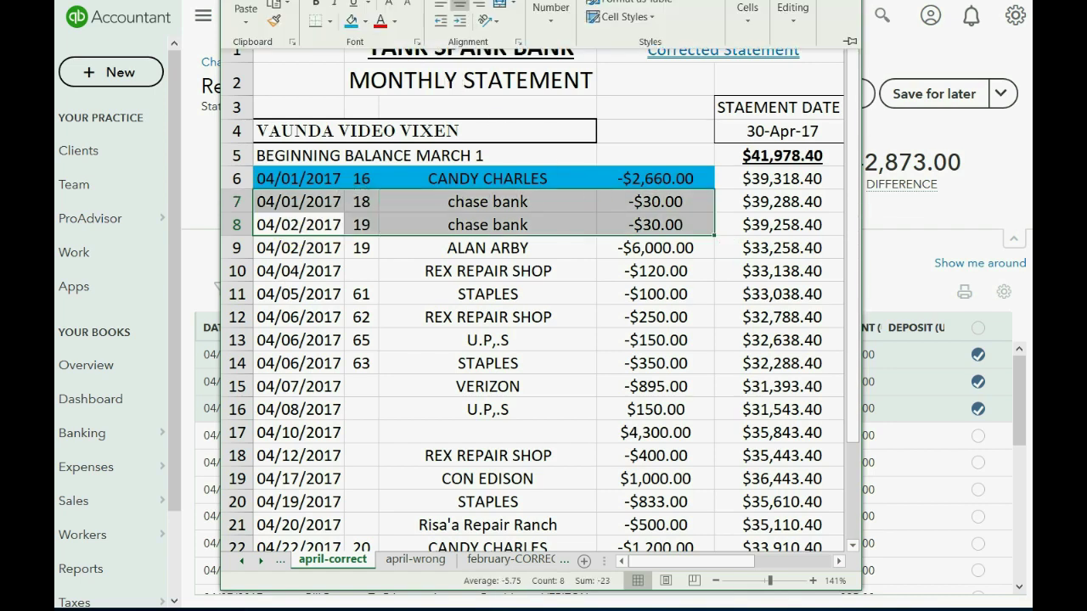
click(352, 26)
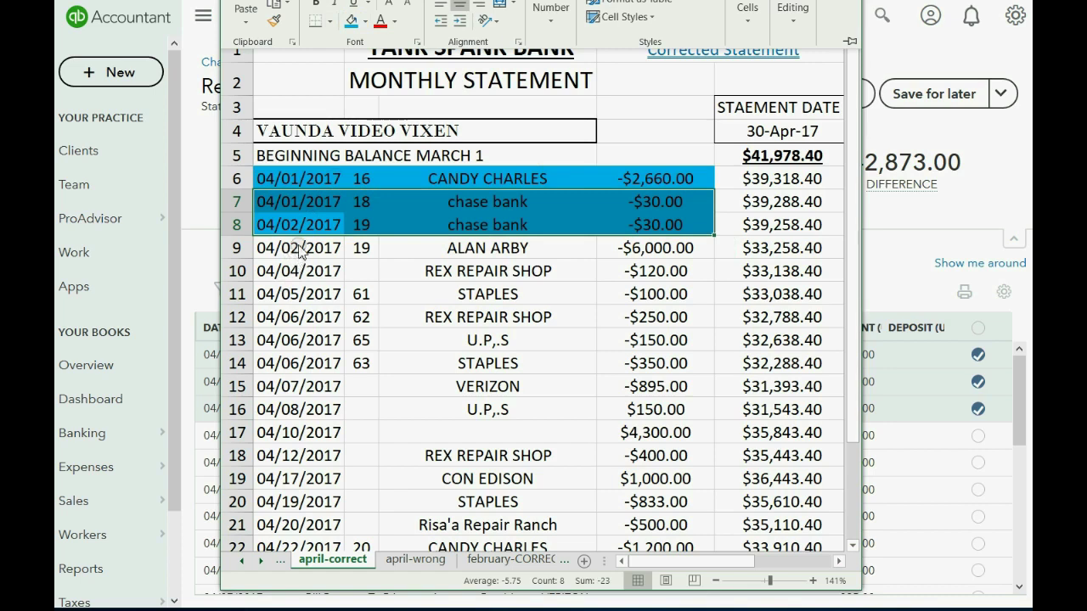
- Mark the 04/02/2017 invoice payment of $6,000.00 as cleared in QuickBooks and fill its Excel statement row with light blue
drag(308, 247, 617, 247)
click(933, 262)
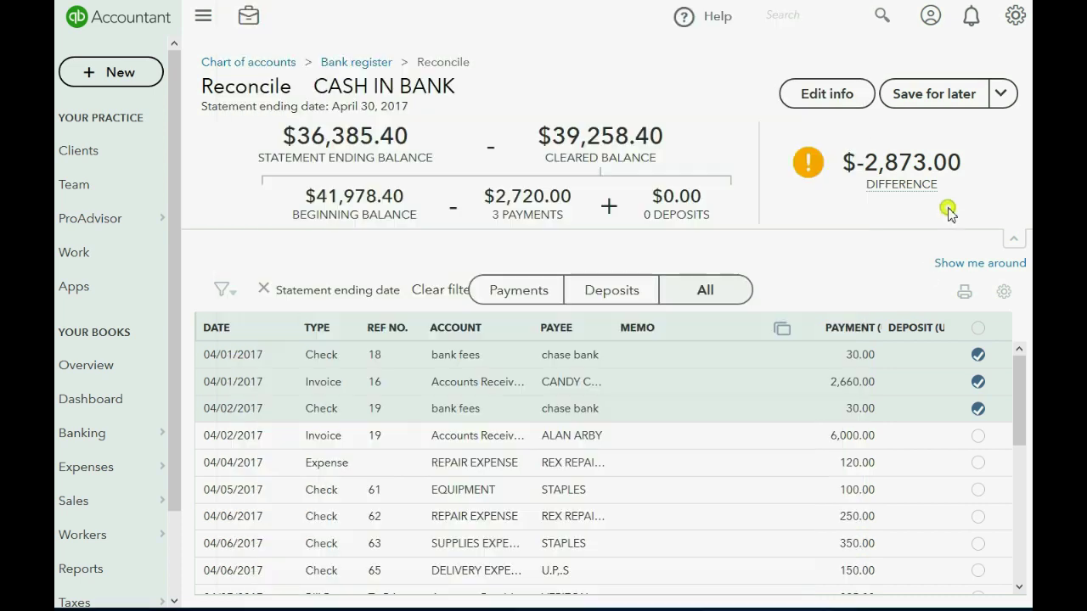
click(978, 435)
key(alt+Tab)
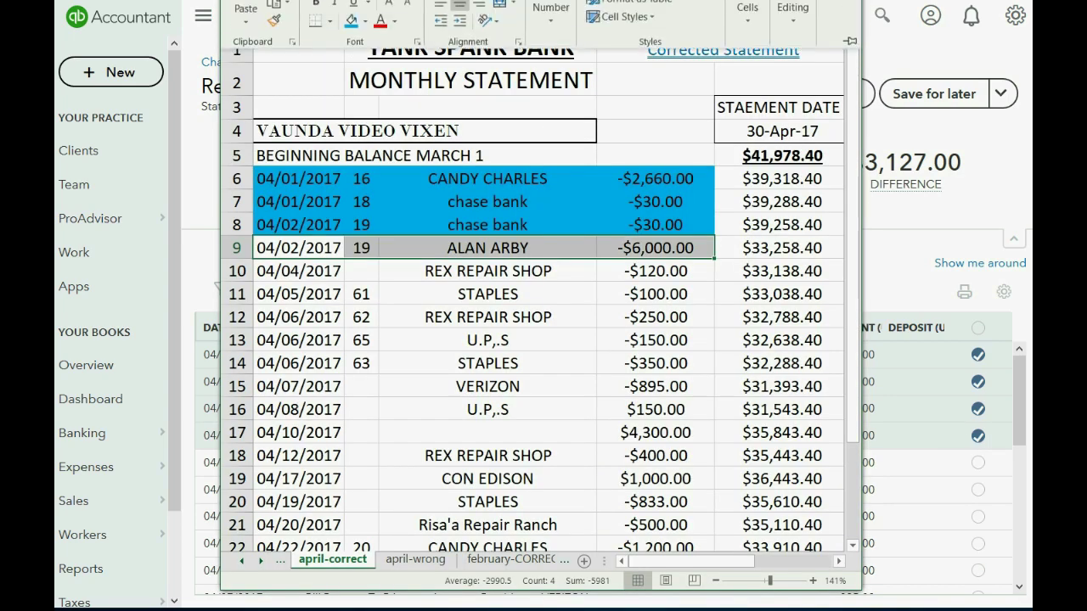
click(350, 20)
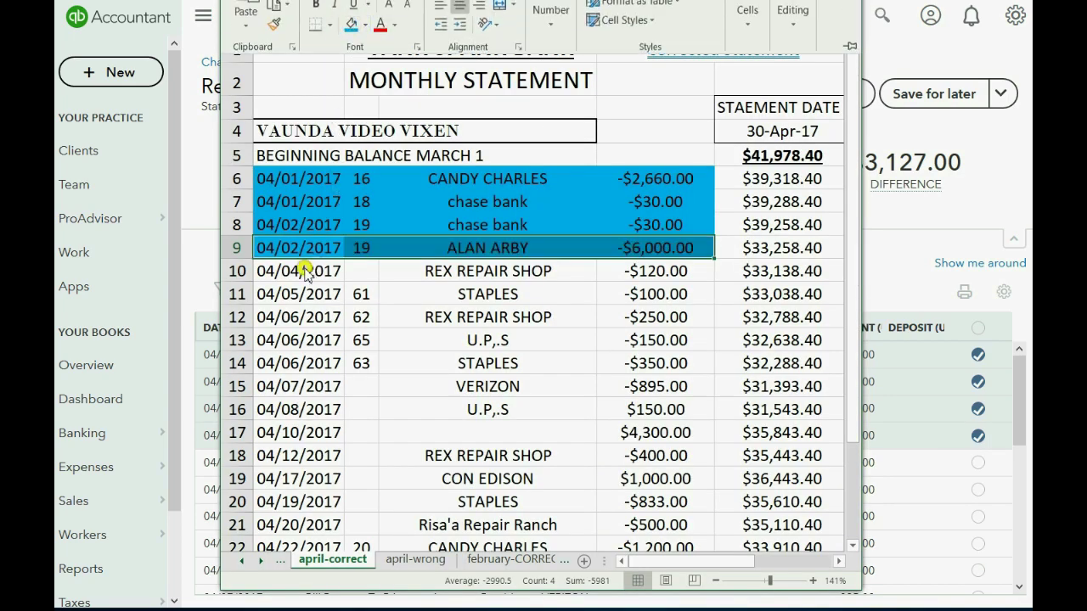
- Mark the 04/04/2017 REX REPAIR SHOP expense of $120.00 as cleared in QuickBooks and fill its Excel statement row with light blue
key(shift+Down)
key(shift+Down)
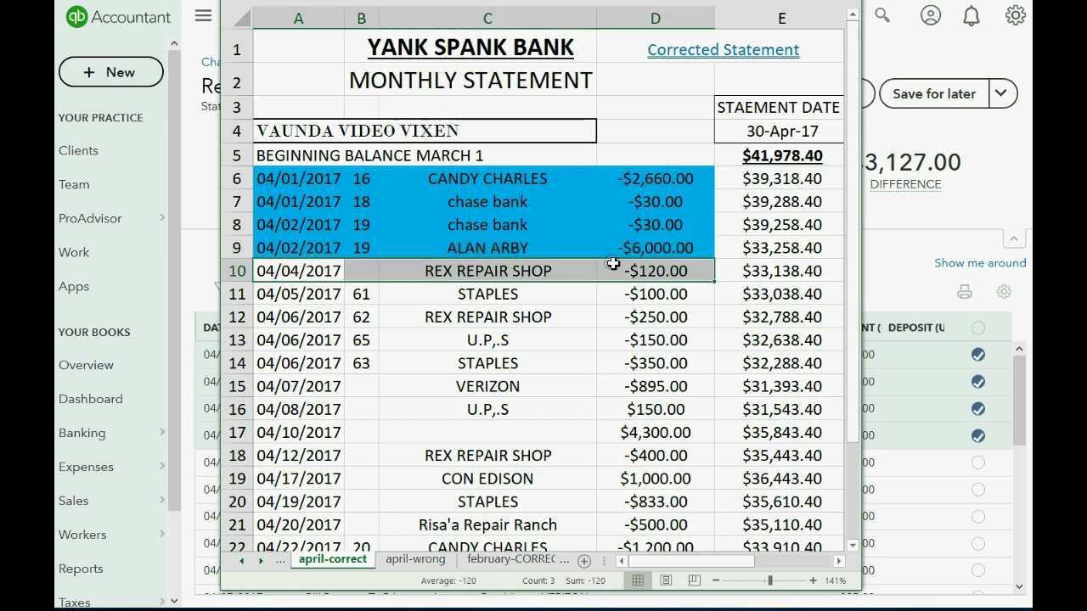
click(889, 258)
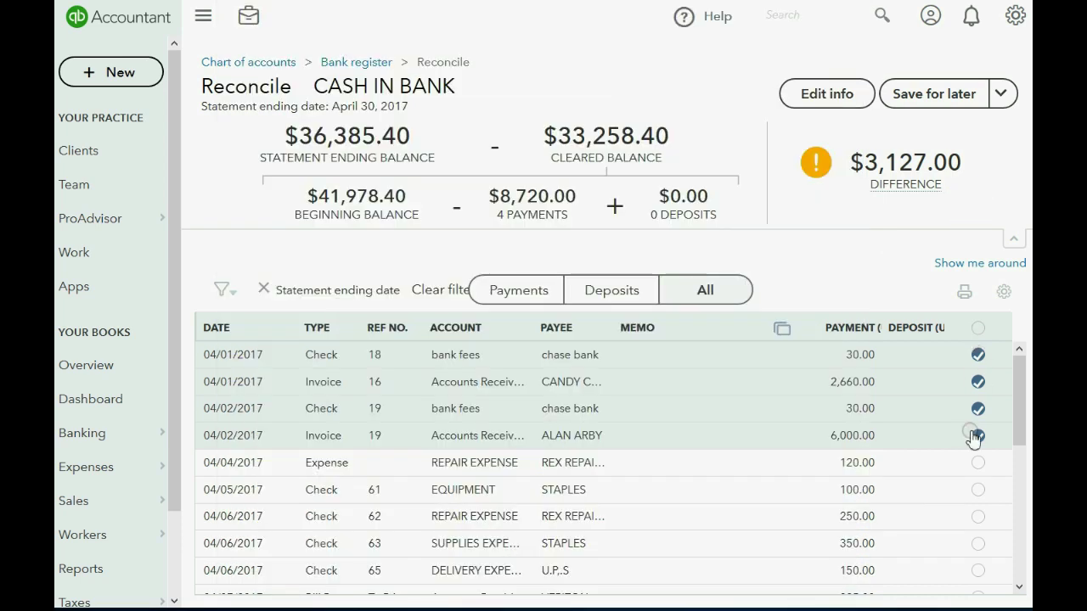
click(980, 463)
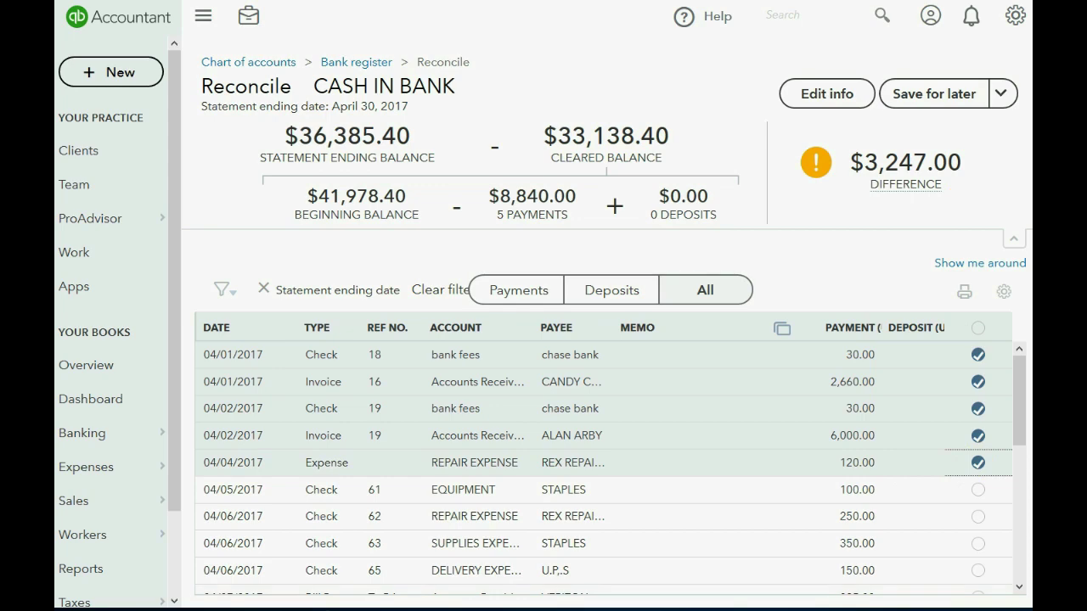
key(alt+Tab)
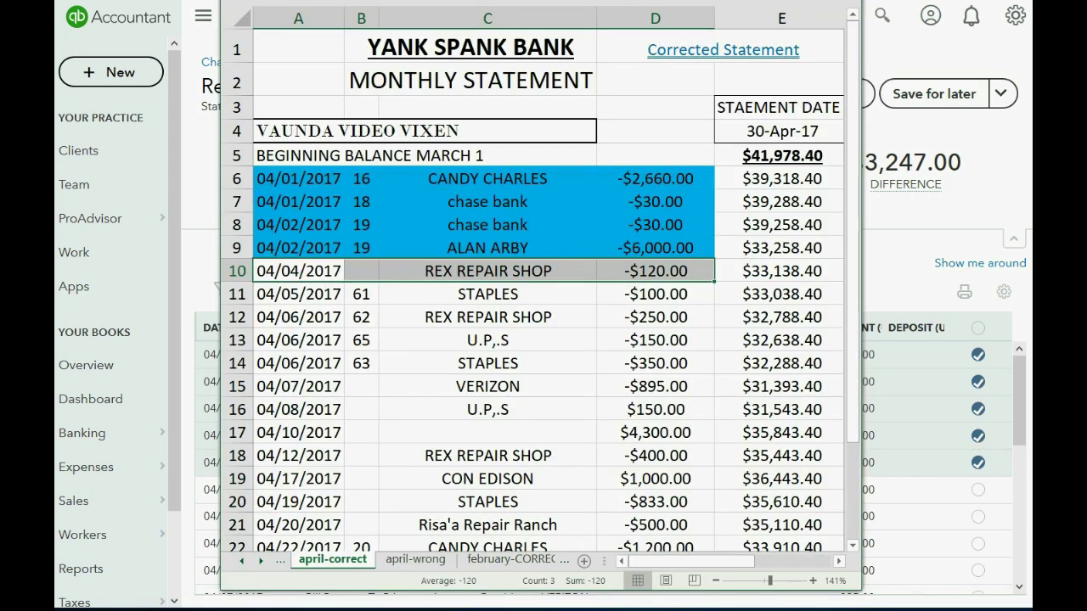
click(348, 23)
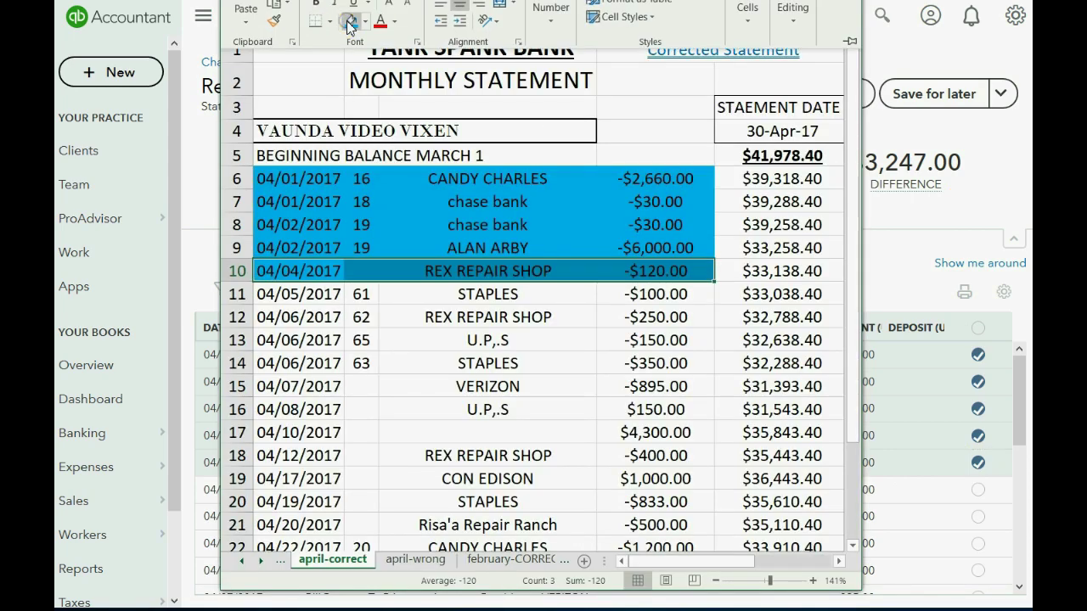
- Mark STAPLES check 61 for $100.00 as cleared in QuickBooks and fill its Excel statement row with light blue
click(314, 295)
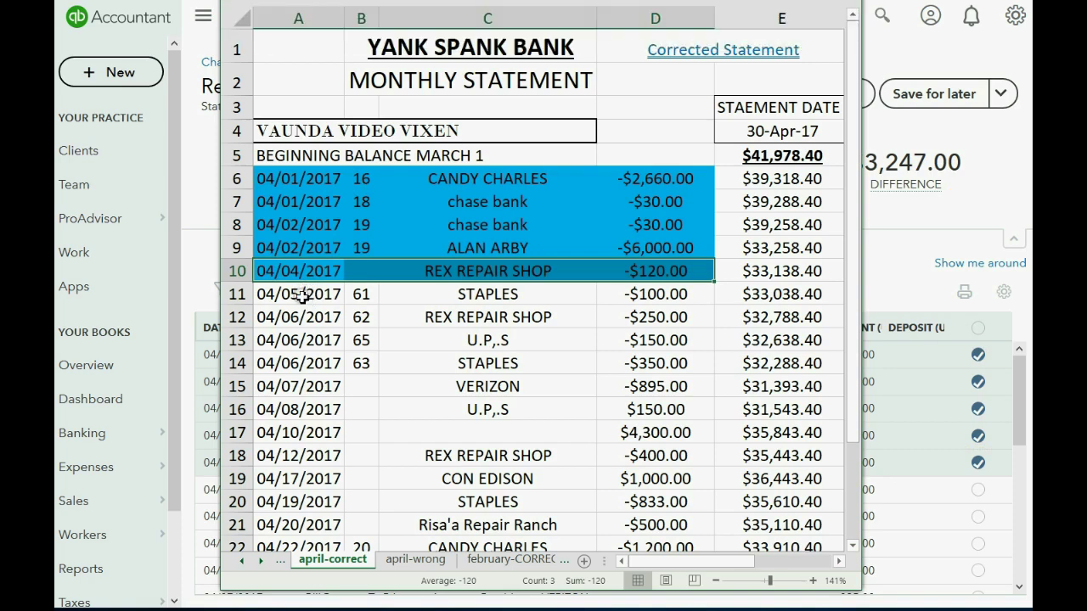
click(316, 296)
drag(316, 294, 602, 290)
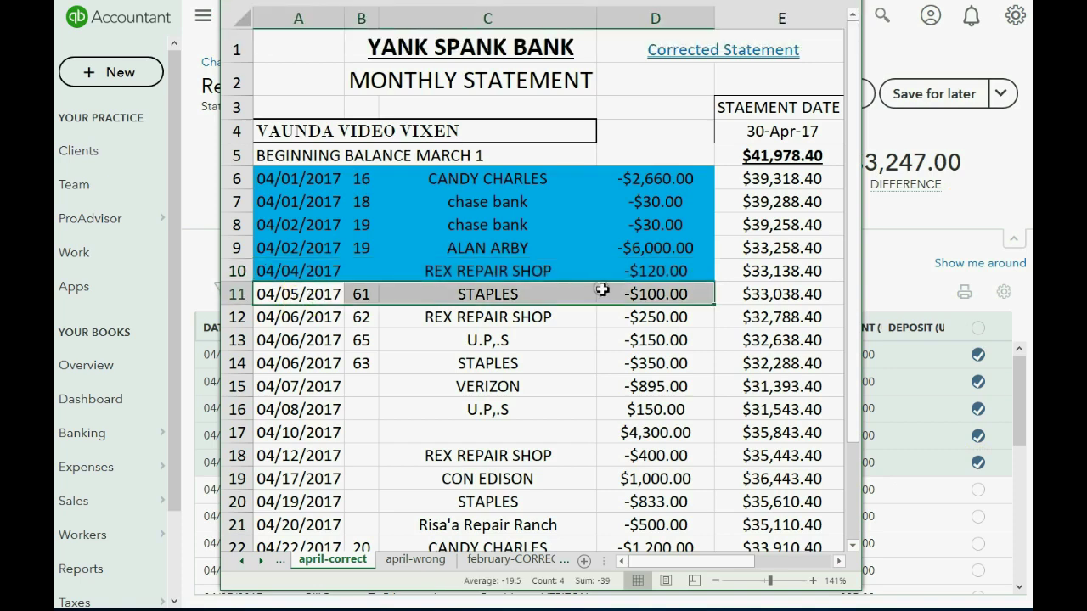
click(934, 222)
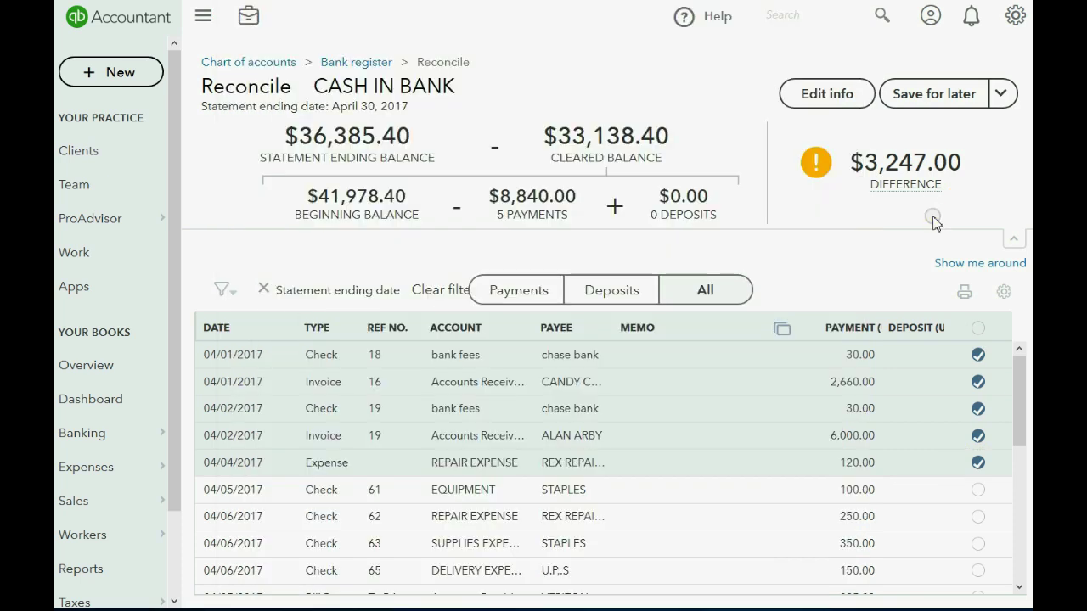
click(981, 497)
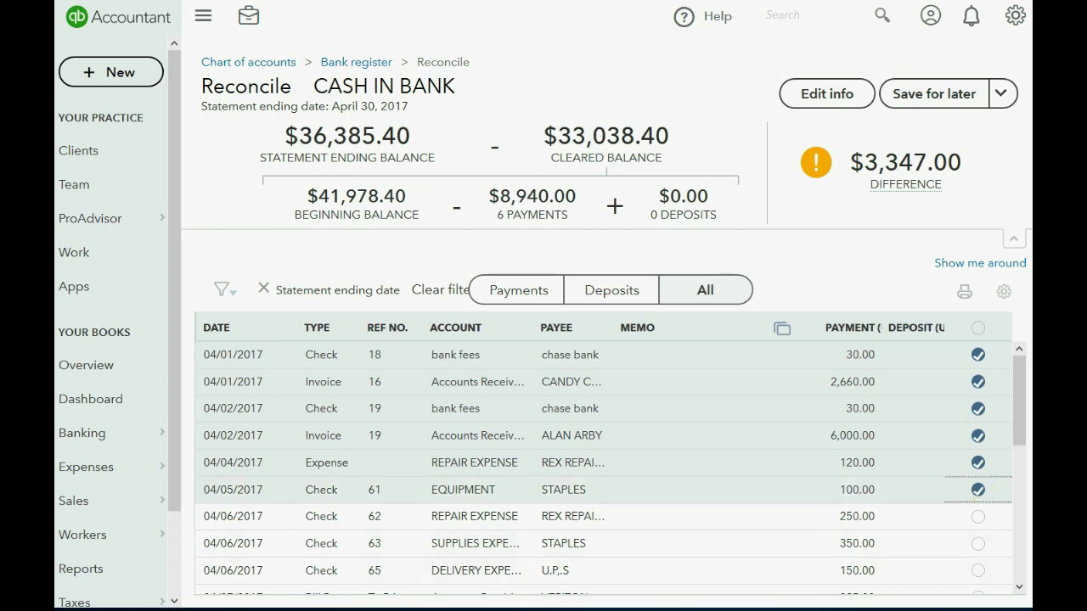
key(alt+Tab)
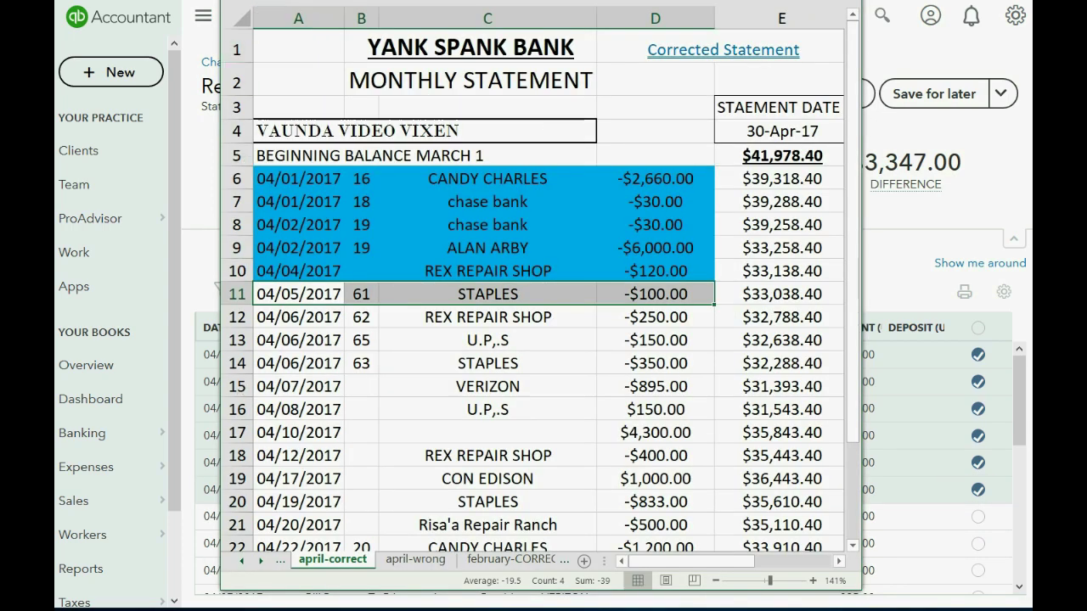
click(347, 8)
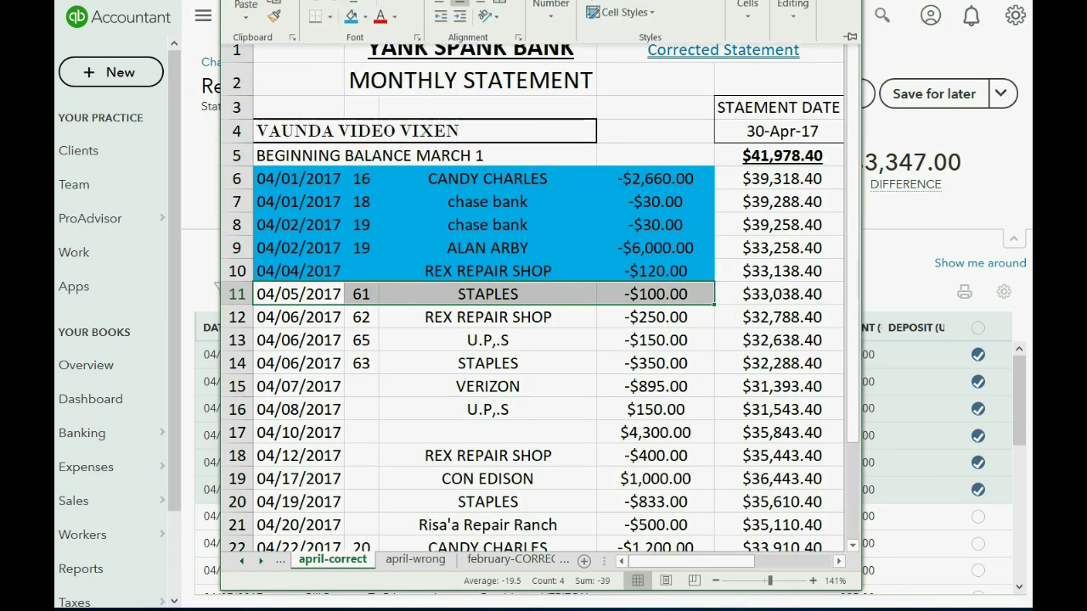
click(347, 21)
- Mark REX REPAIR SHOP check 62 for $250.00 as cleared in QuickBooks and fill its Excel statement row with light blue
click(309, 315)
click(309, 316)
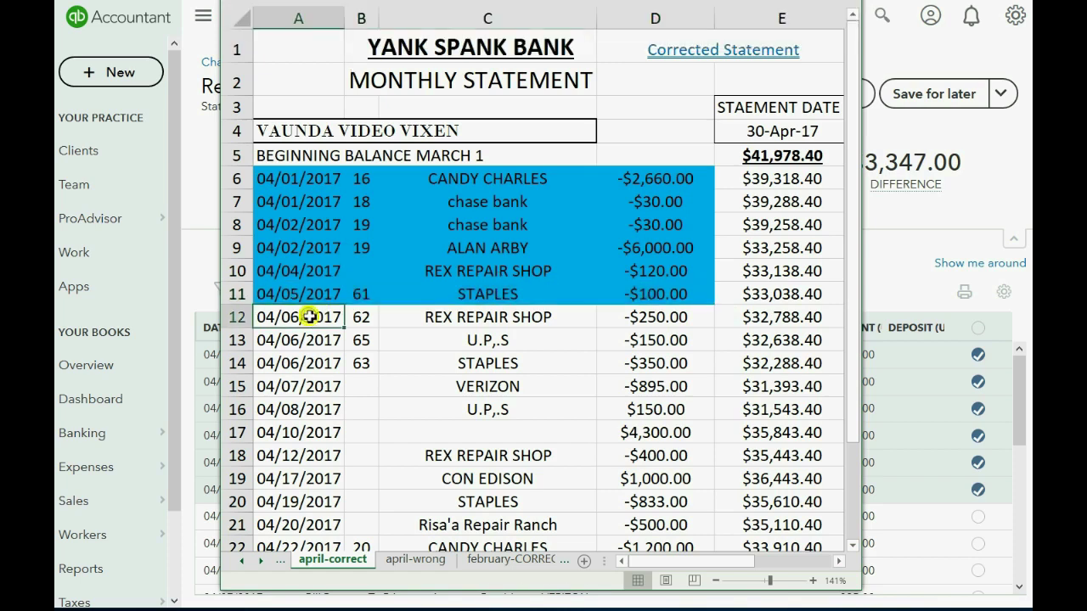
drag(309, 316, 637, 316)
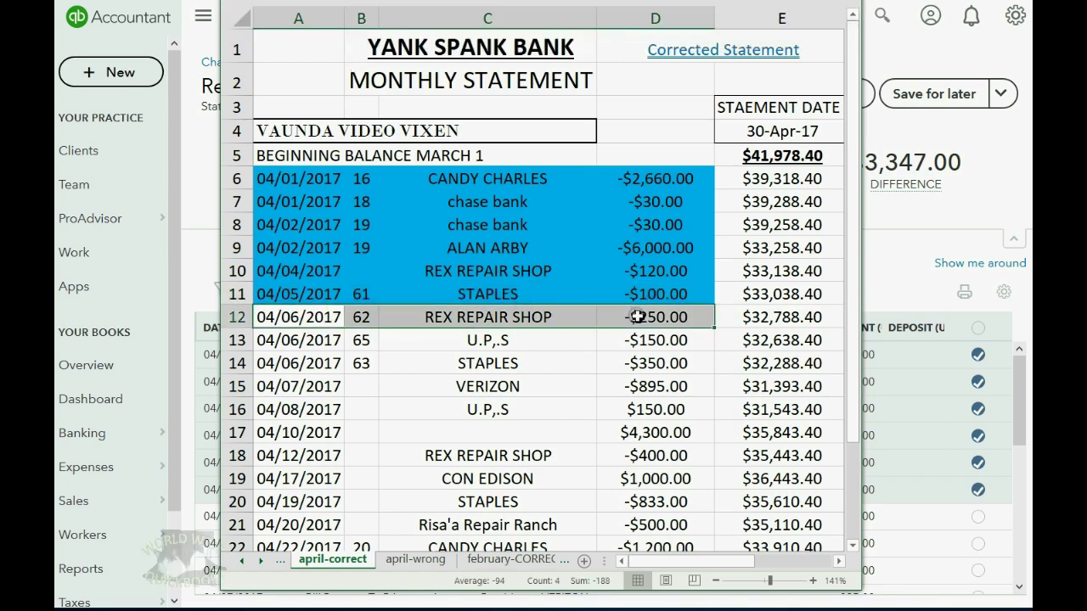
click(898, 270)
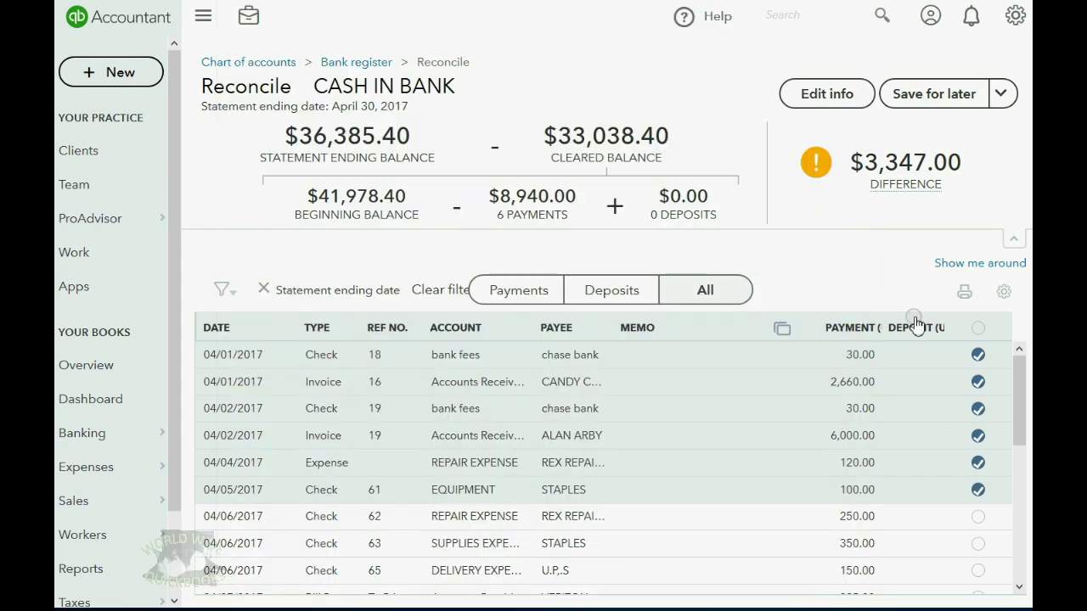
click(981, 517)
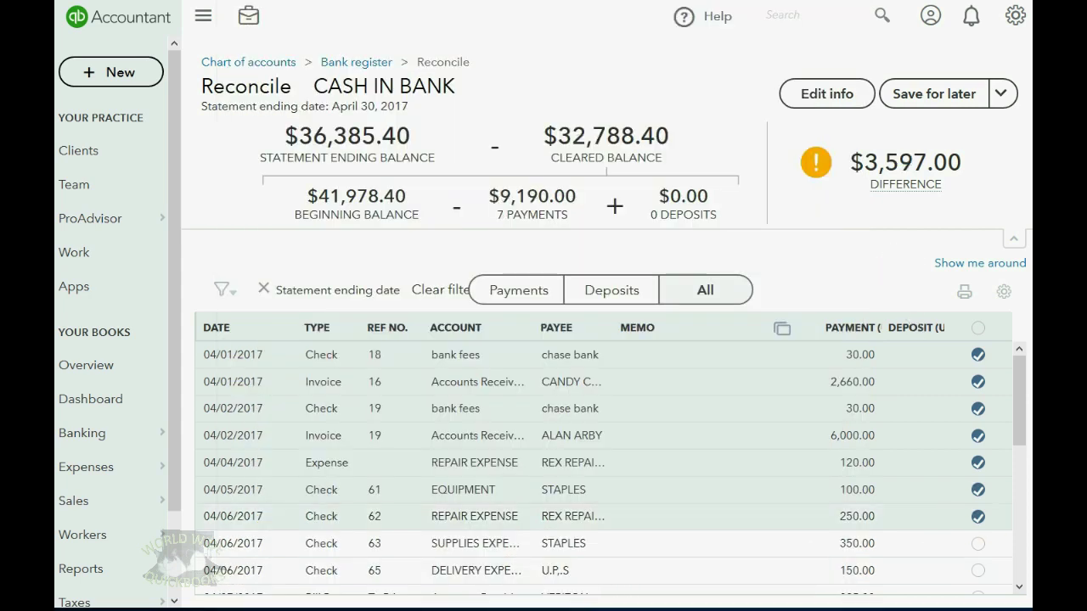
key(alt+Tab)
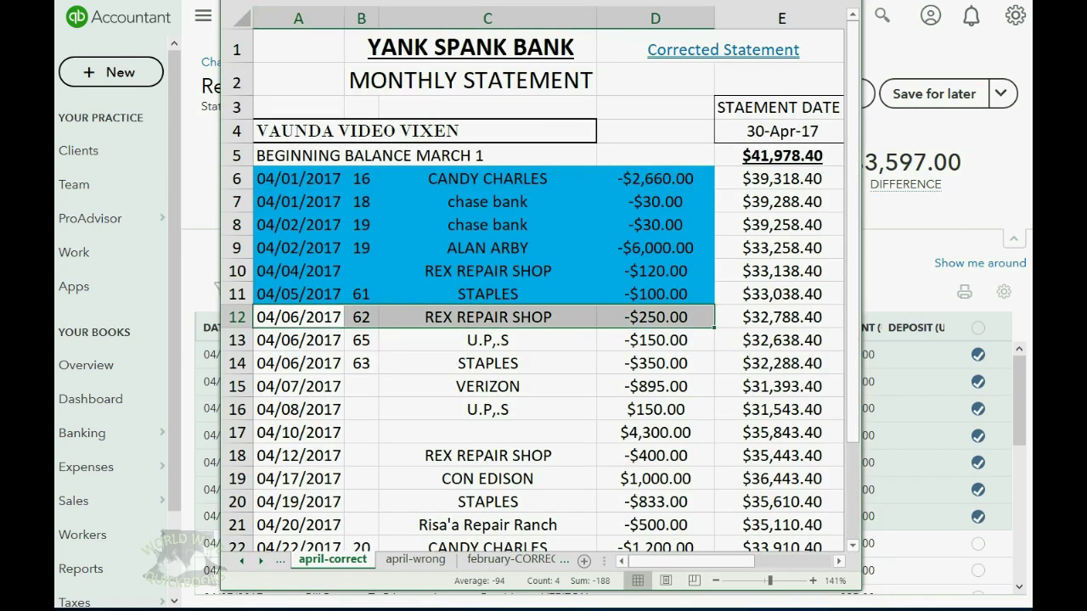
click(340, 4)
click(351, 21)
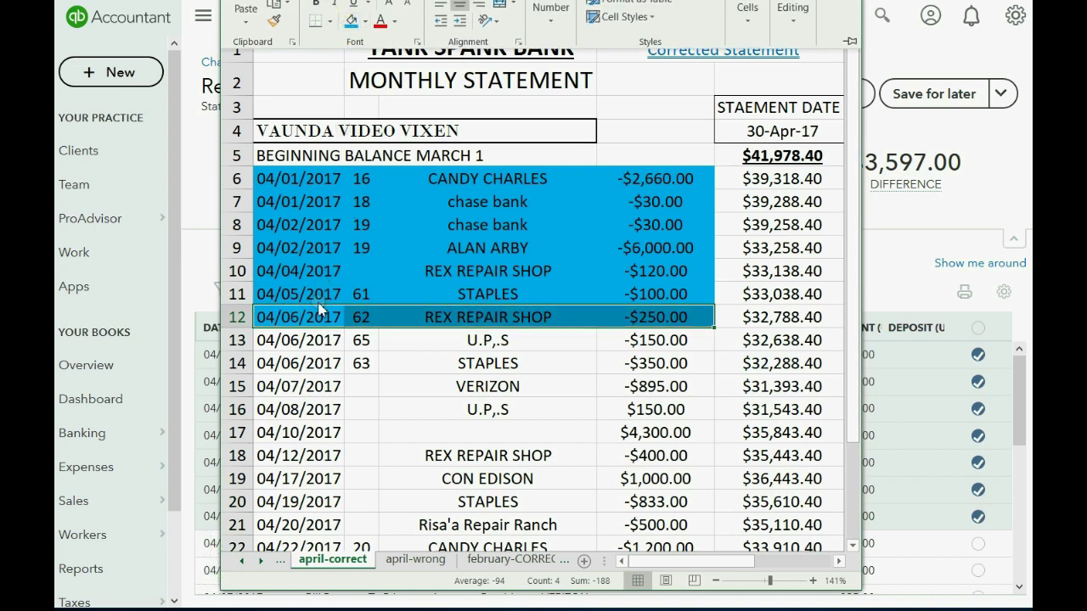
- Mark U.P,.S check 65 for $150.00 as cleared in QuickBooks and fill its Excel statement row with light blue
click(303, 340)
drag(303, 339, 613, 346)
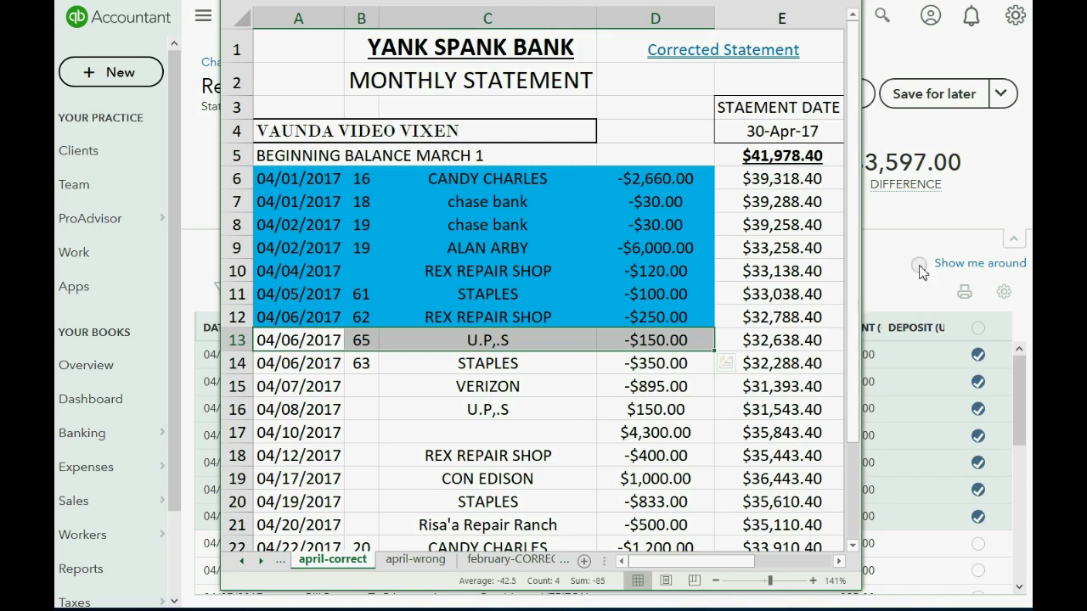
click(914, 265)
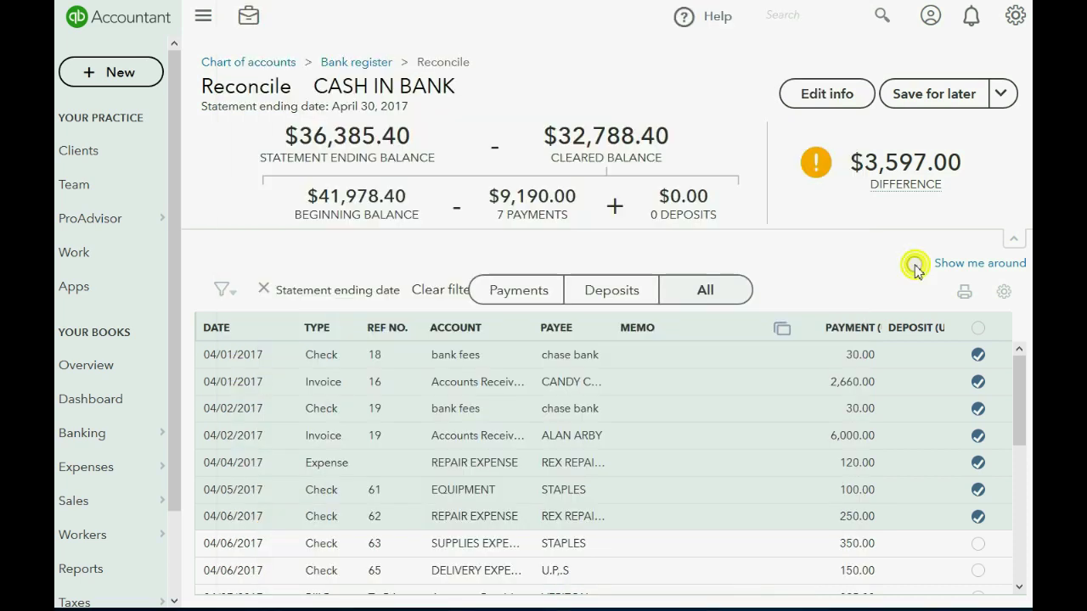
click(977, 570)
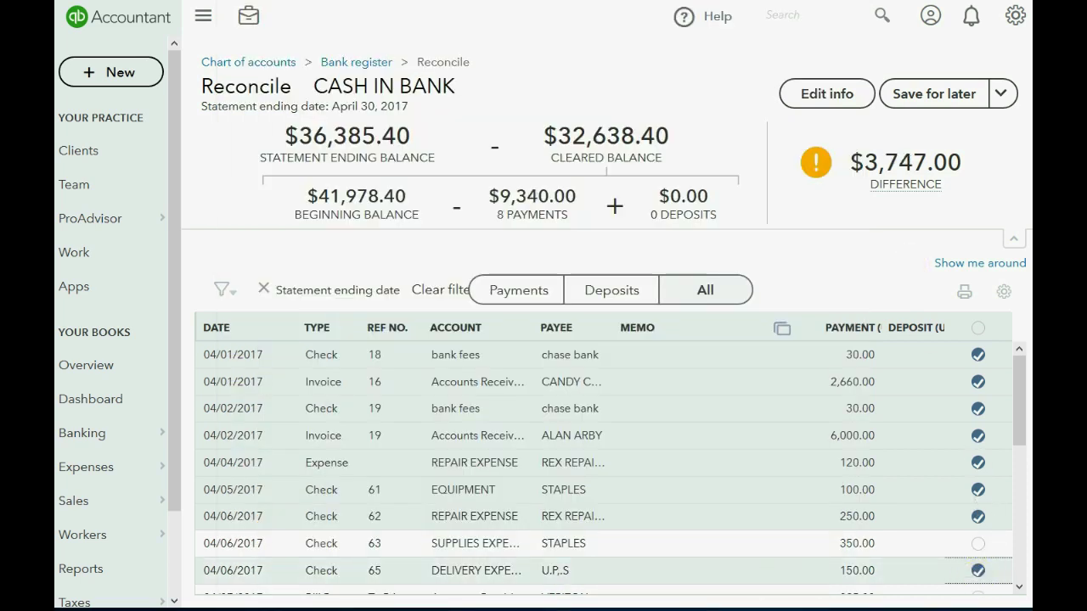
key(alt+Tab)
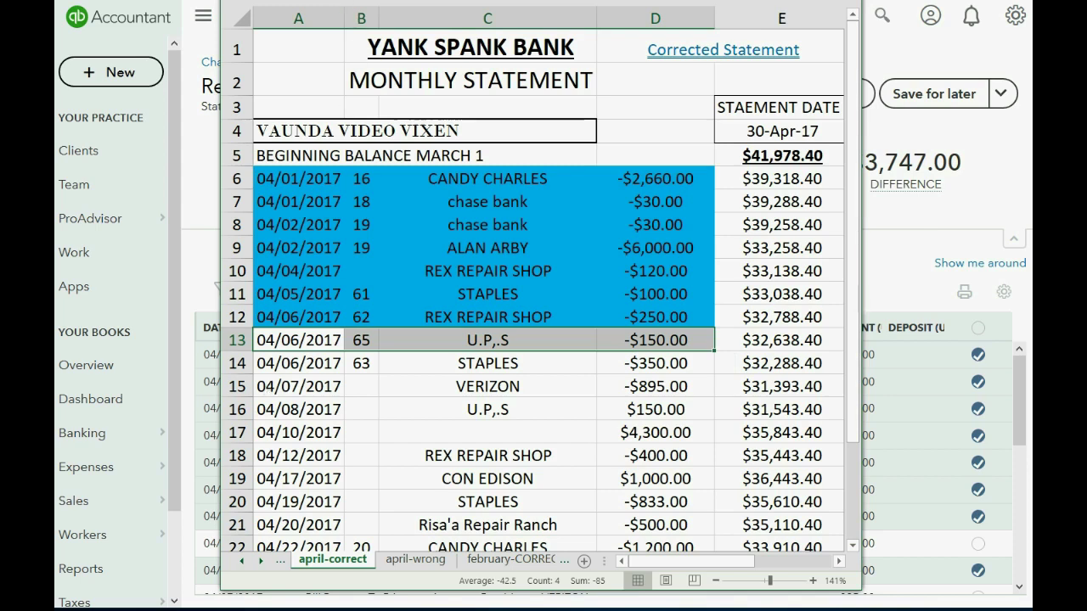
click(351, 20)
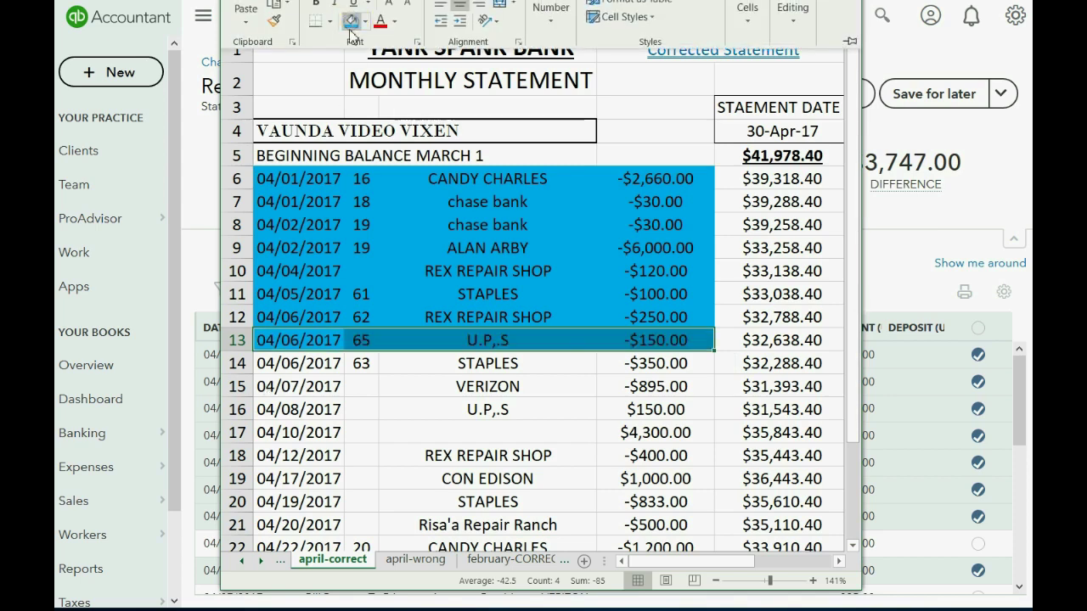
- Mark STAPLES check 63 for $350.00 as cleared in QuickBooks and fill its Excel statement row with light blue
drag(308, 362, 611, 363)
click(895, 265)
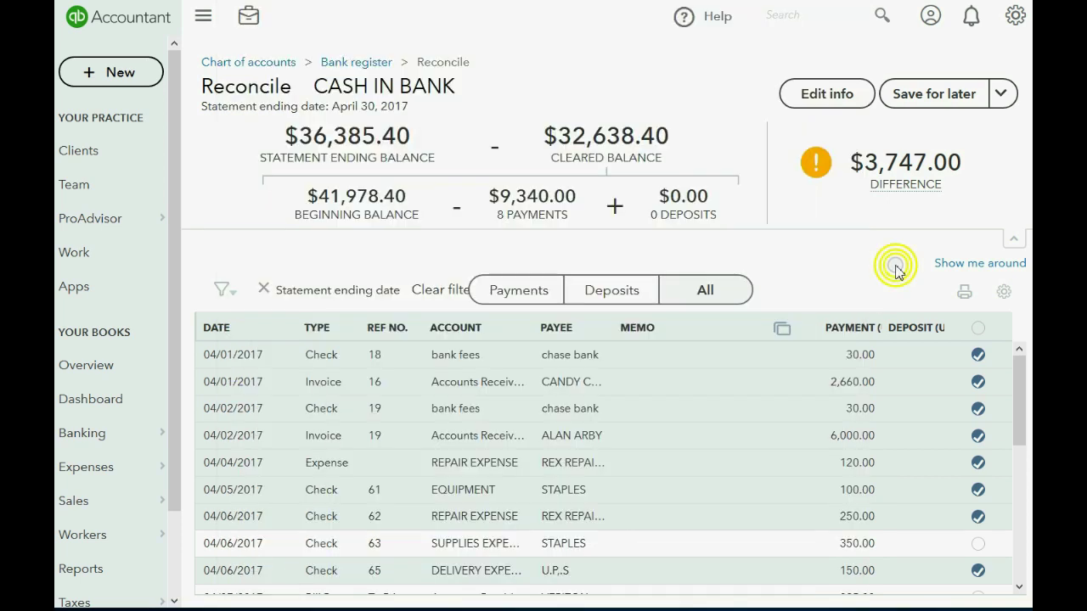
click(975, 542)
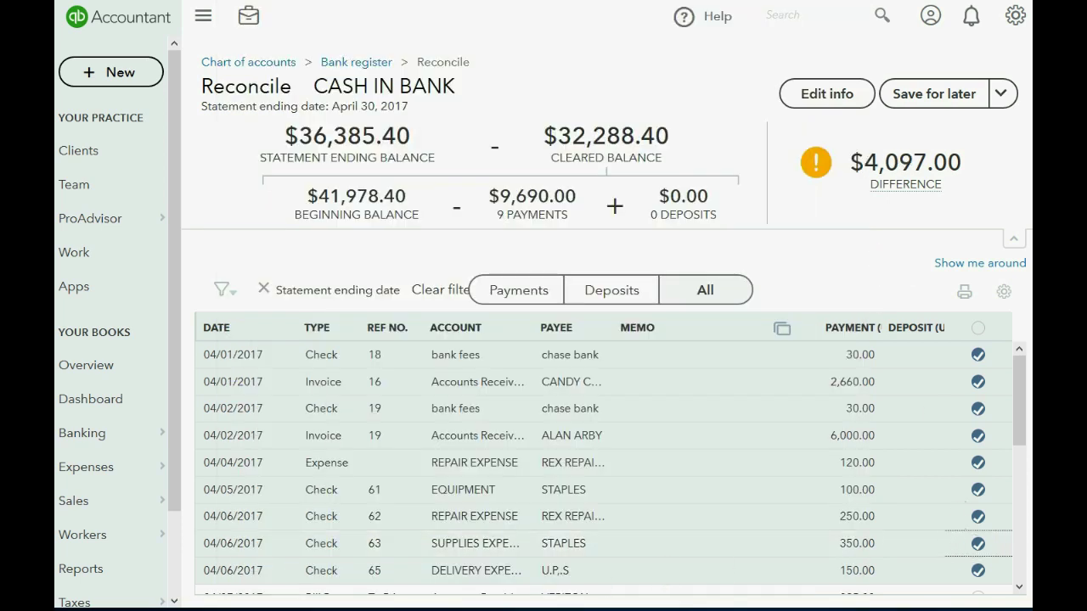
key(alt+Tab)
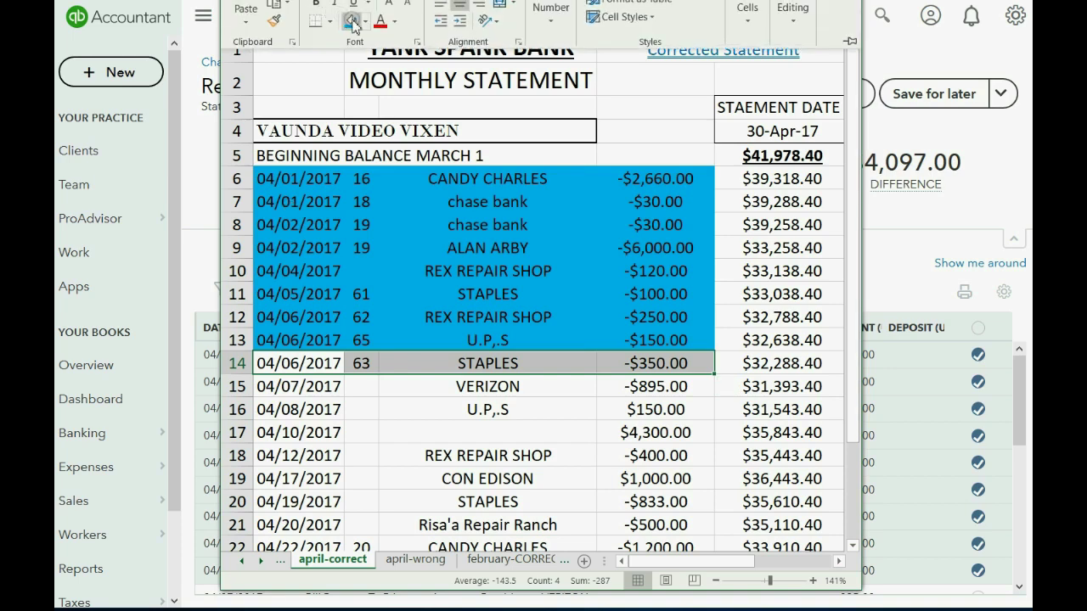
click(351, 21)
- Mark the 04/07/2017 VERIZON bill payment of $895.00 as cleared in QuickBooks and fill its Excel statement row with light blue
click(278, 373)
click(279, 385)
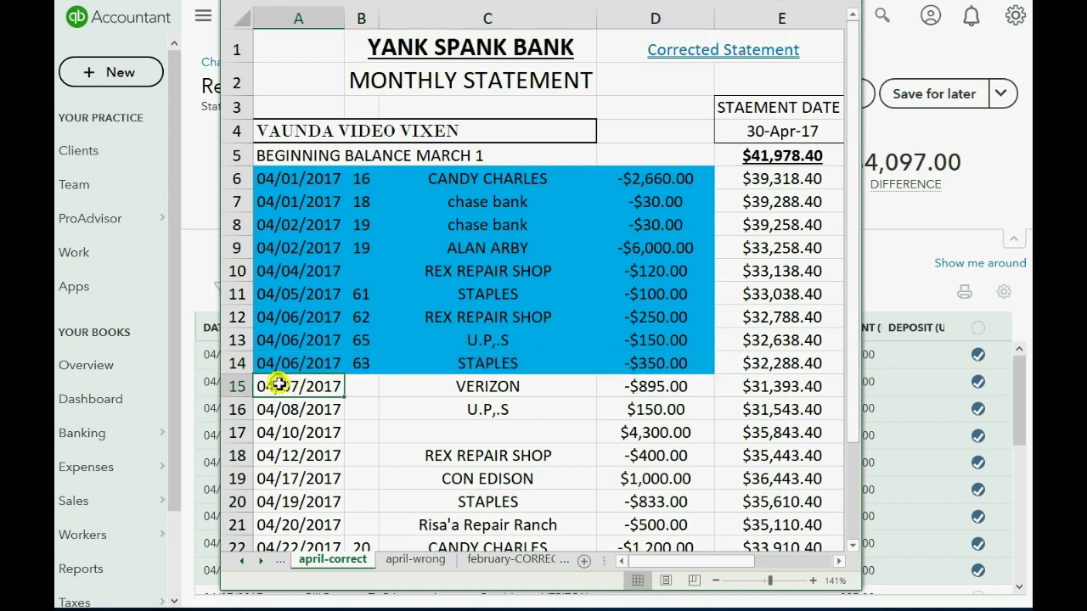
drag(281, 386, 619, 390)
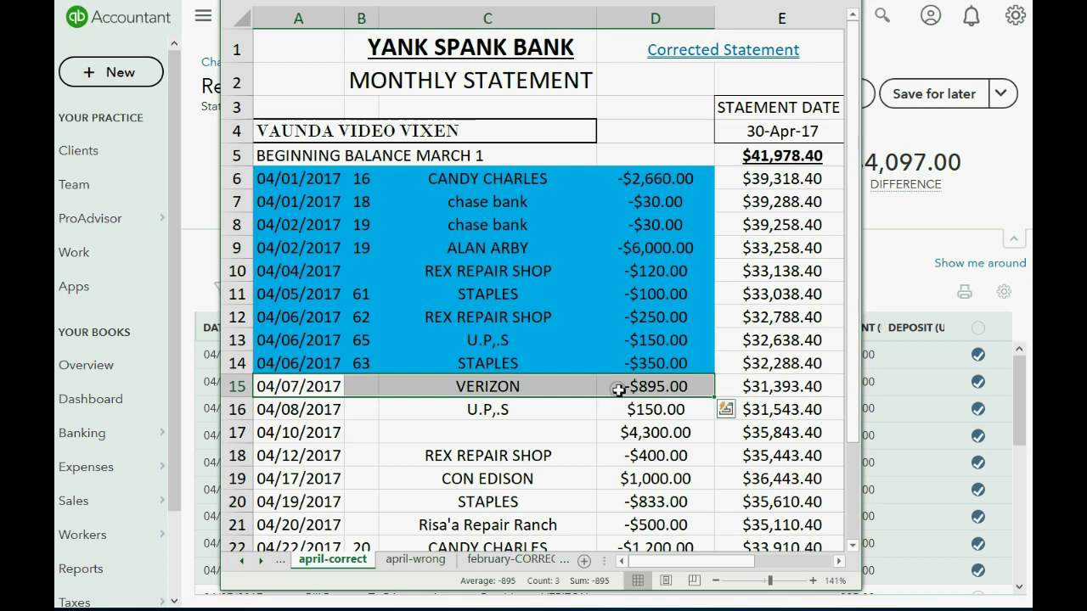
click(880, 259)
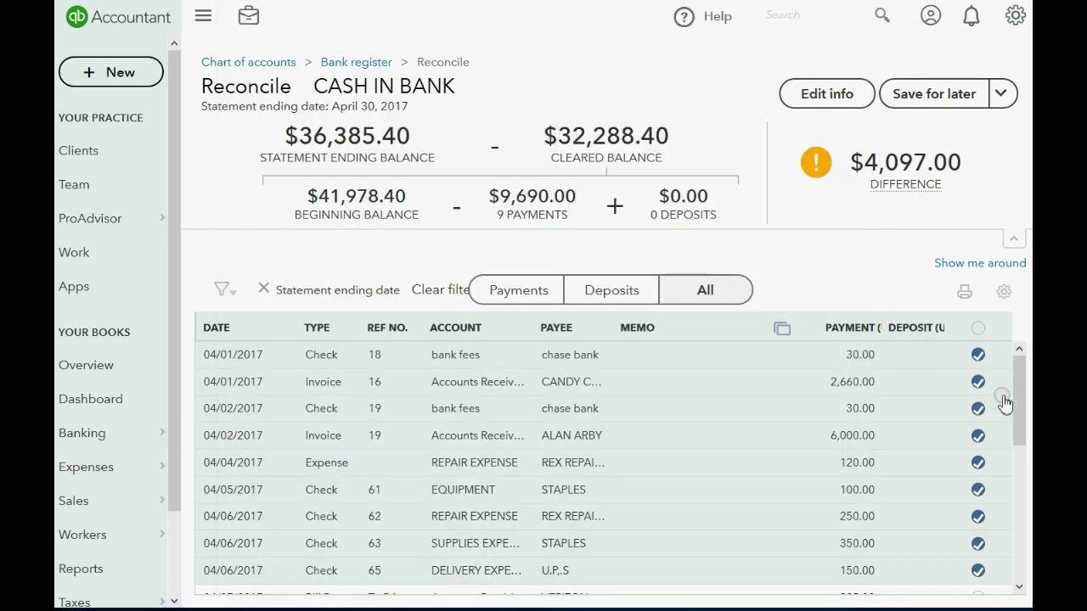
drag(1017, 406, 1023, 459)
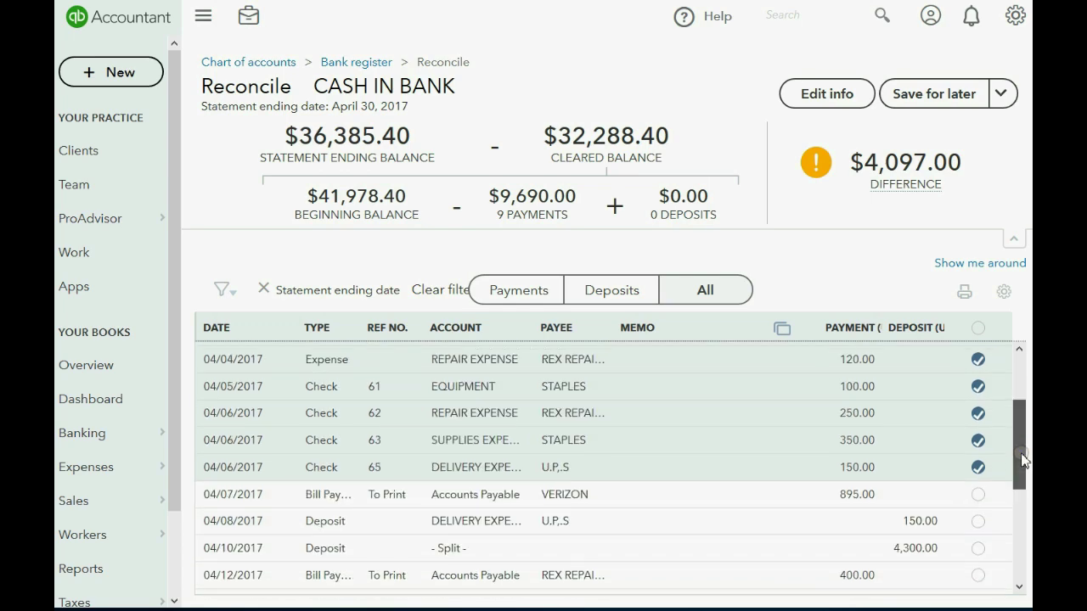
click(978, 494)
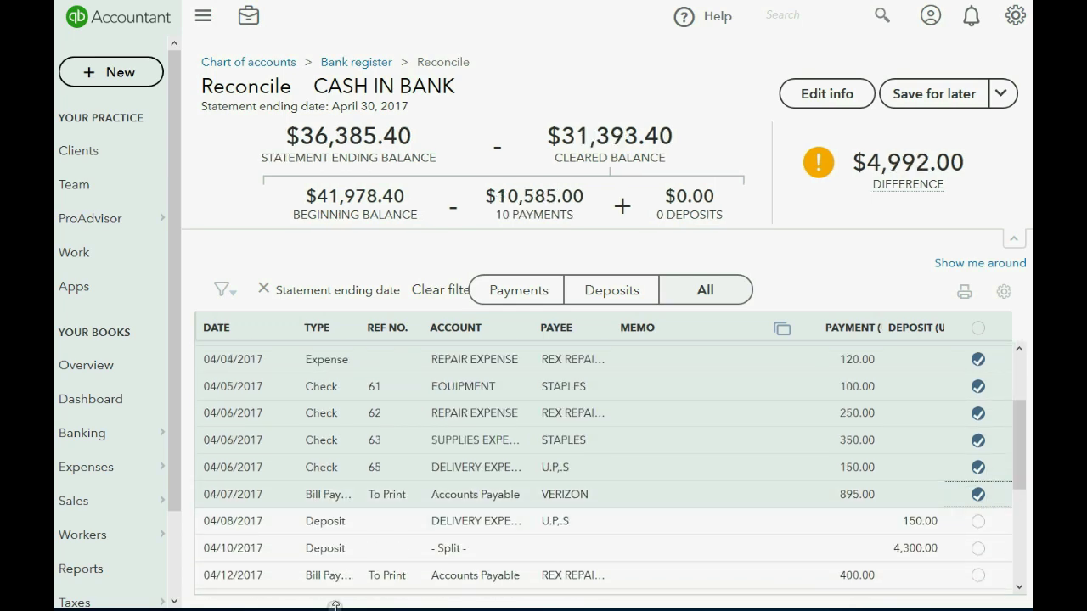
key(alt+Tab)
drag(298, 386, 654, 386)
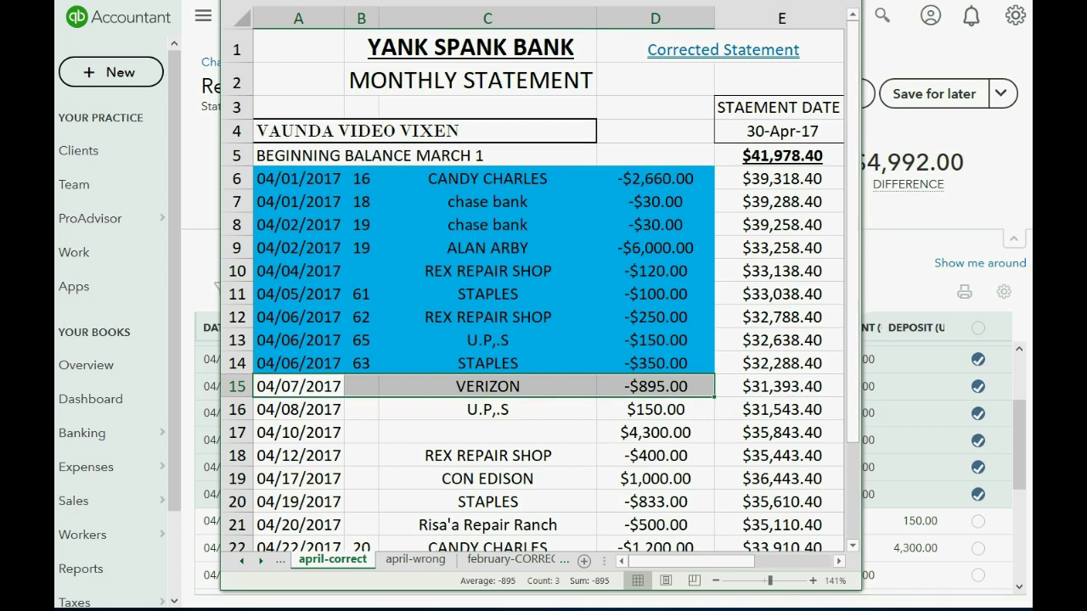
click(352, 21)
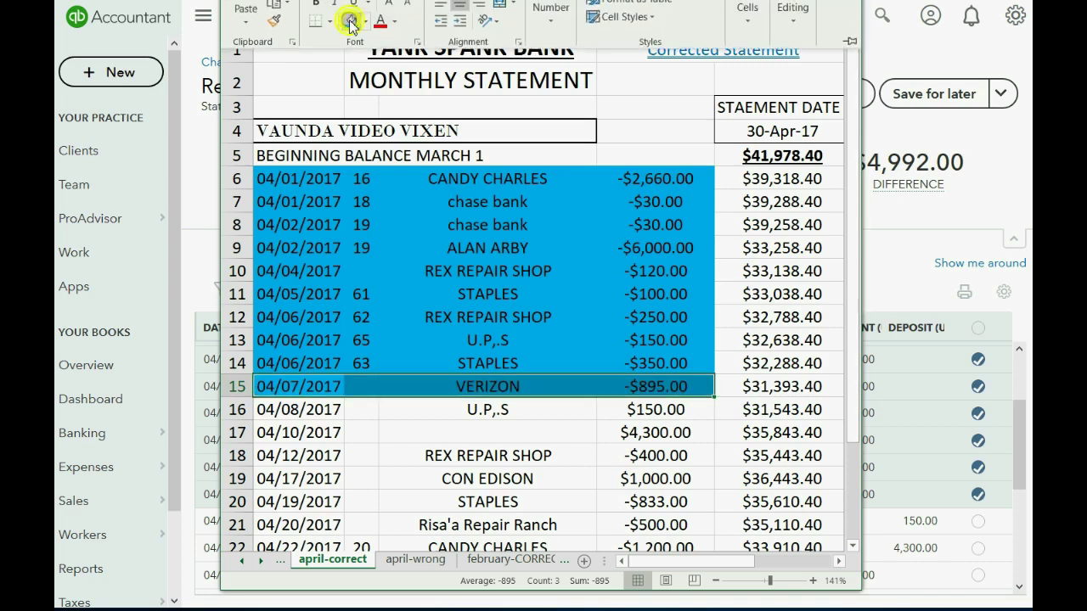
- Mark the 04/08/2017 U.P,.S deposit of $150.00 as cleared in QuickBooks and fill its Excel statement row with light blue
click(301, 404)
drag(299, 409, 613, 410)
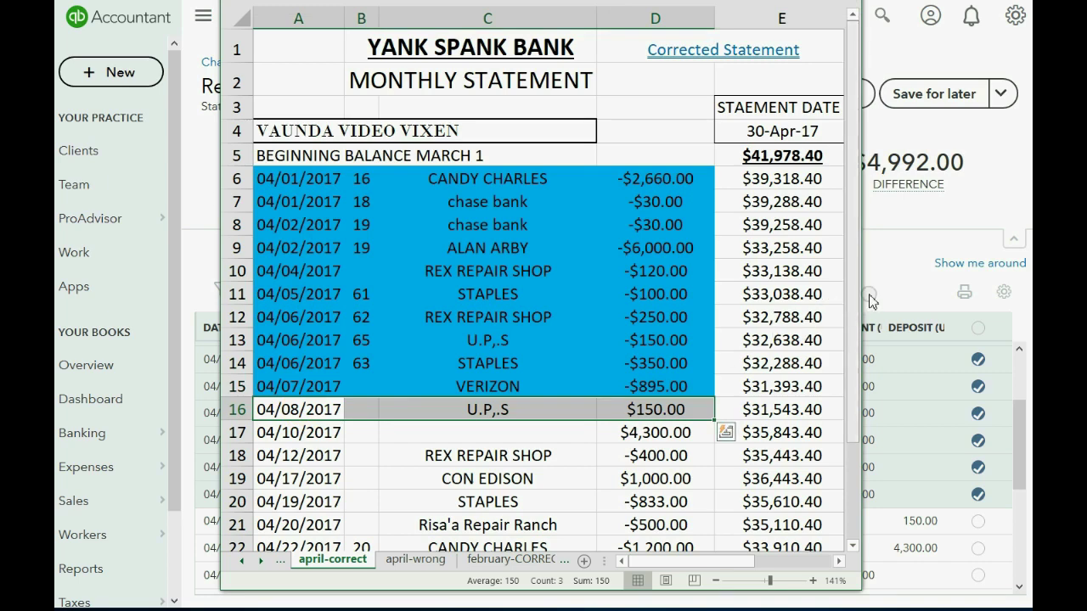
click(892, 278)
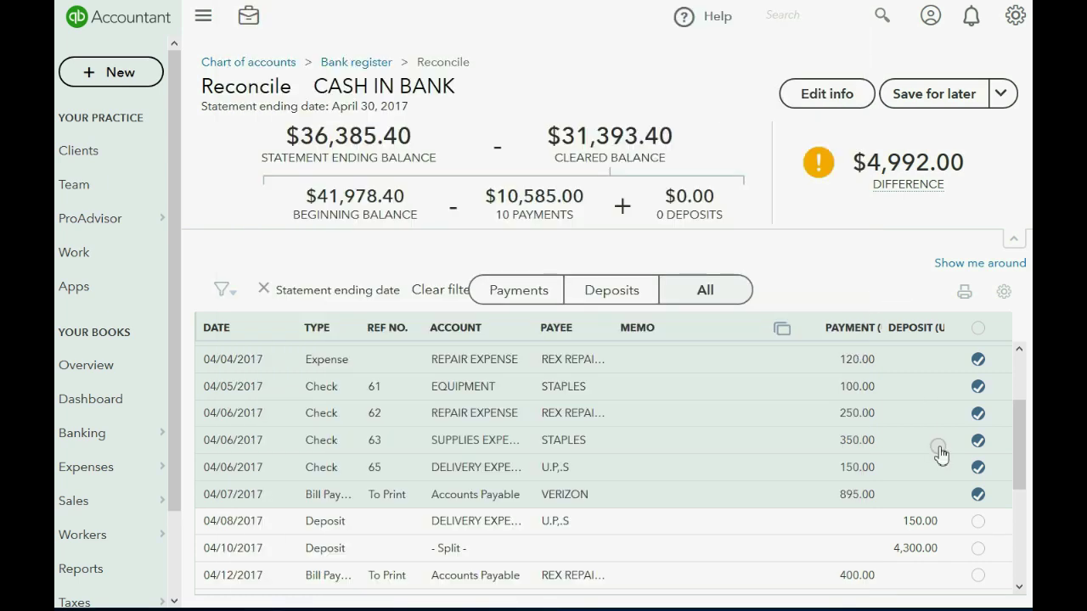
click(975, 525)
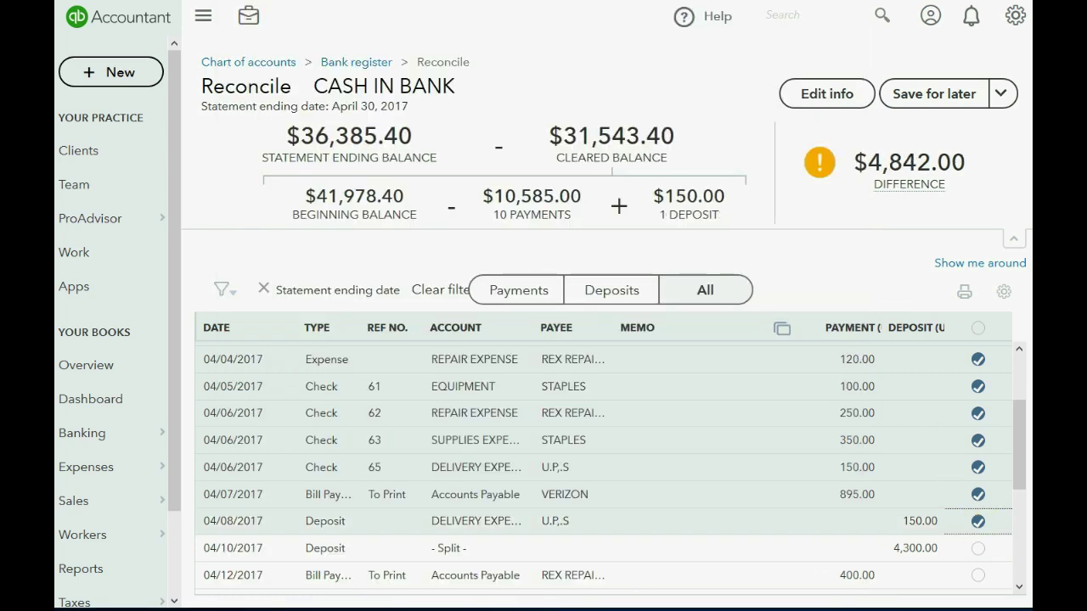
key(alt+Tab)
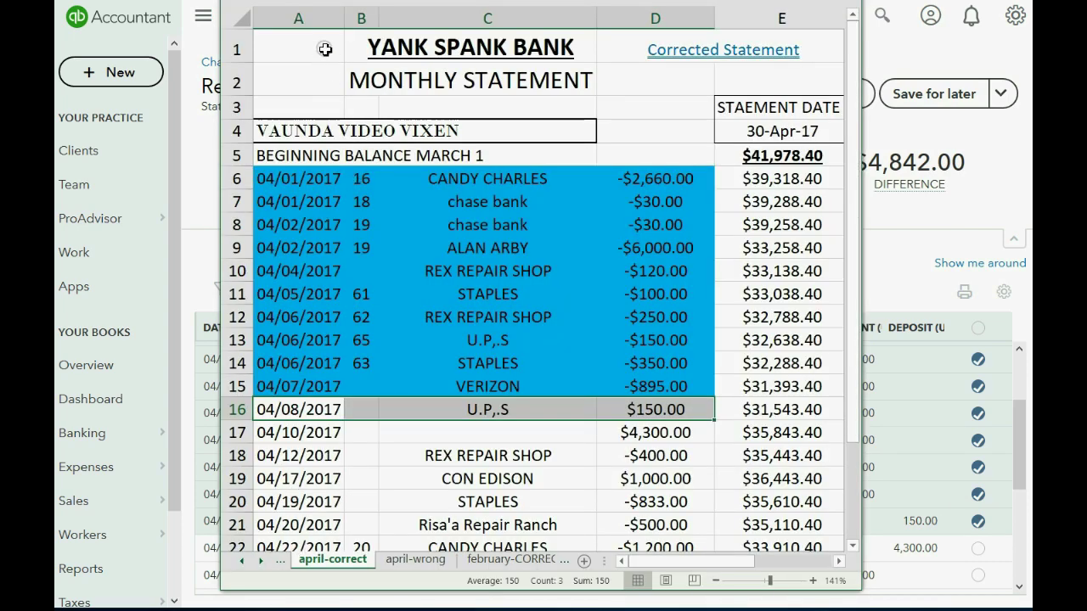
click(350, 20)
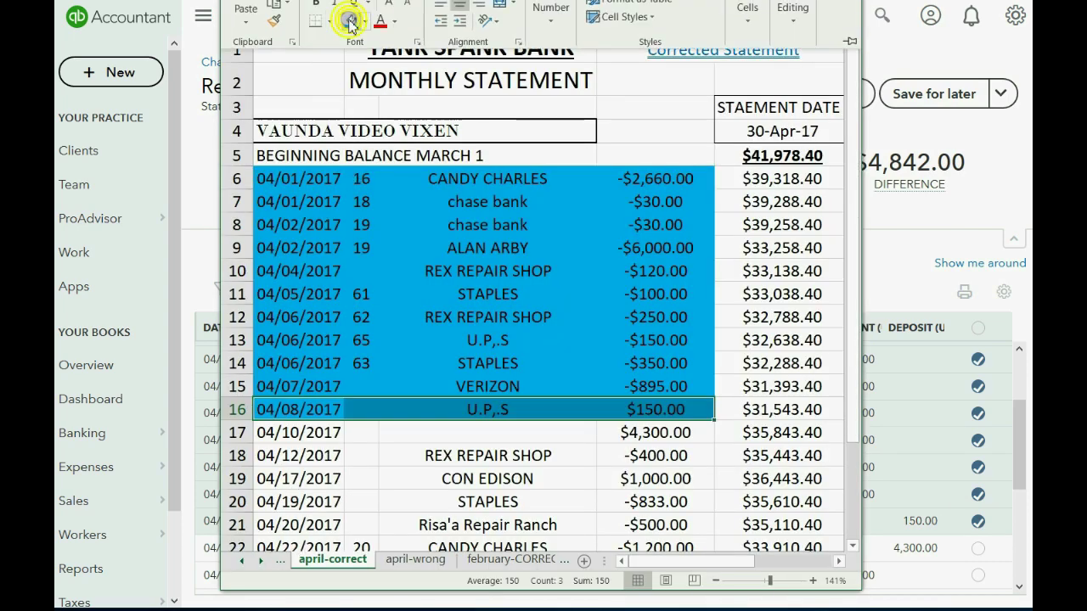
- Mark the 04/10/2017 split deposit of $4,300.00 as cleared in QuickBooks and fill its Excel statement row with light blue
drag(289, 435, 612, 437)
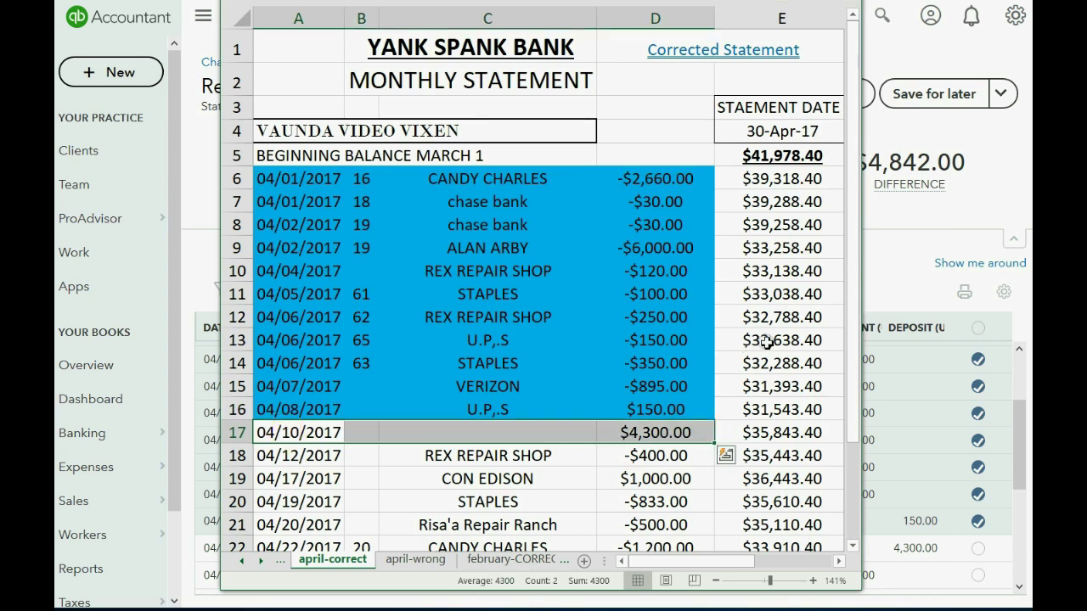
click(870, 285)
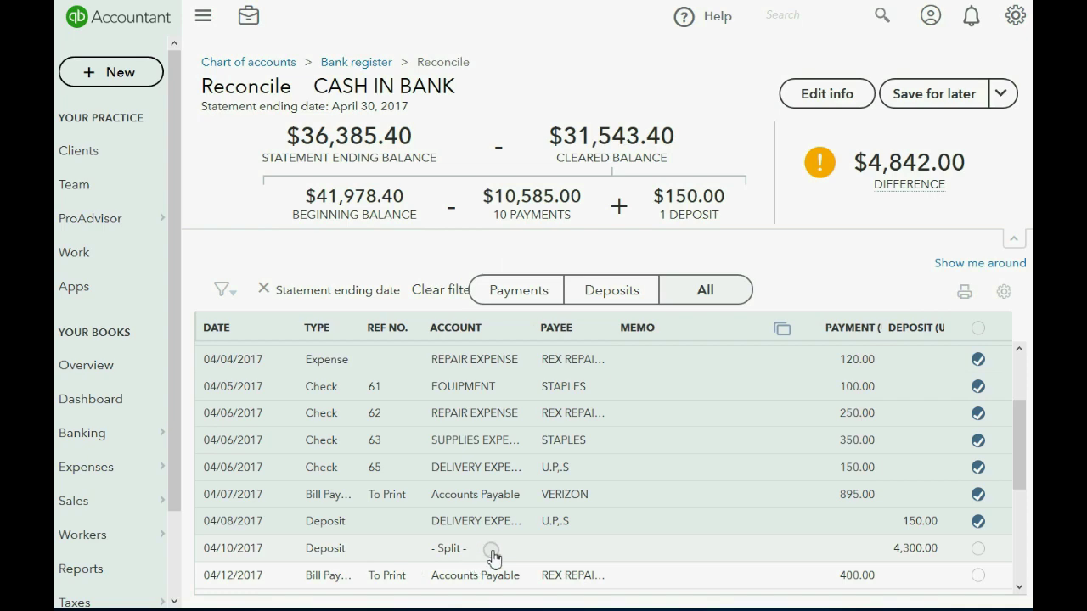
click(977, 549)
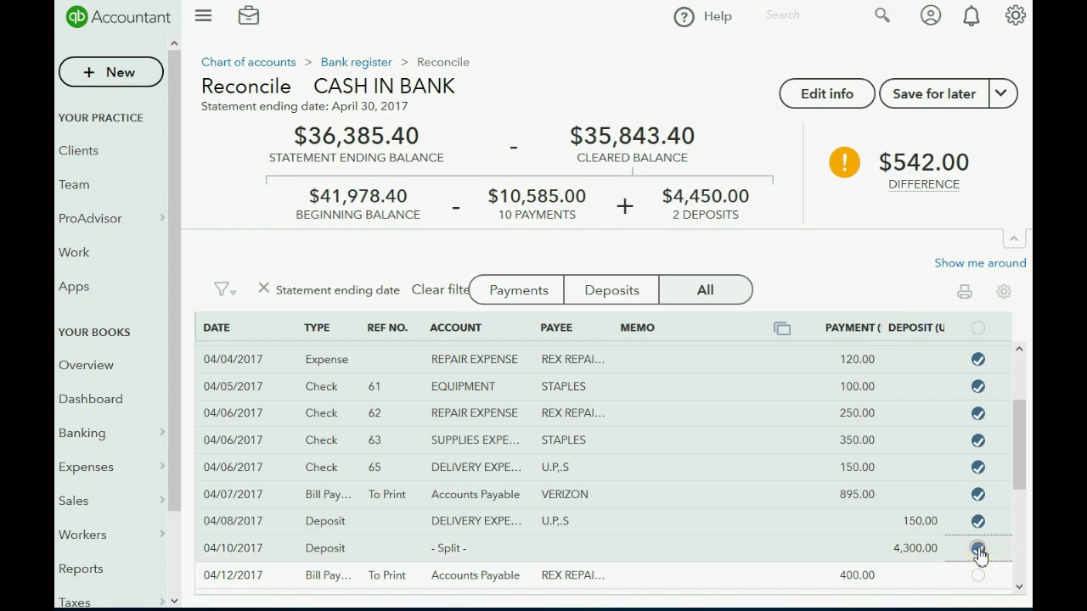
key(alt+Tab)
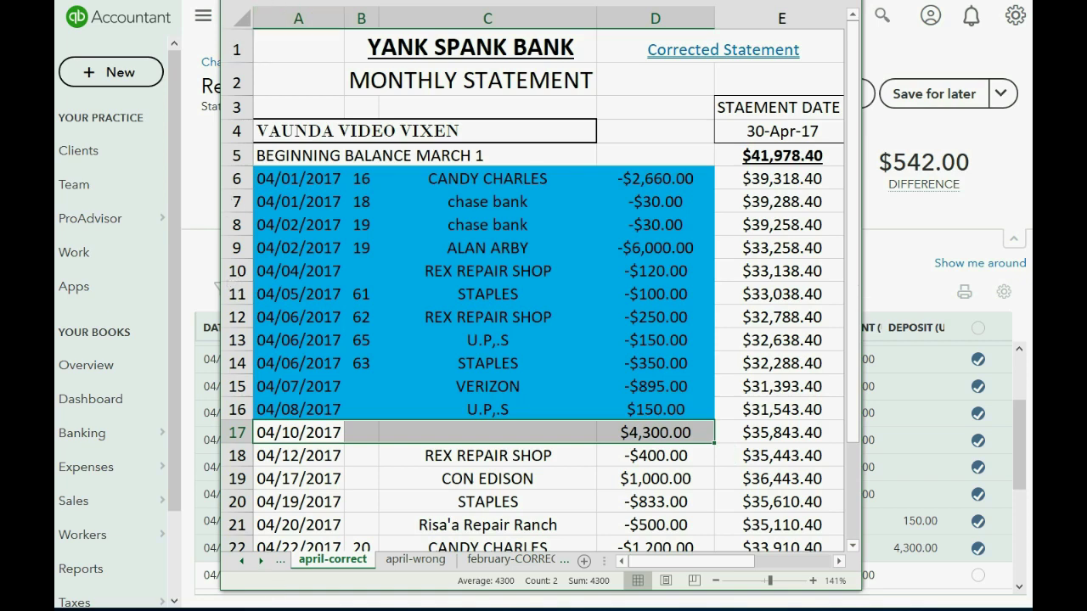
click(350, 17)
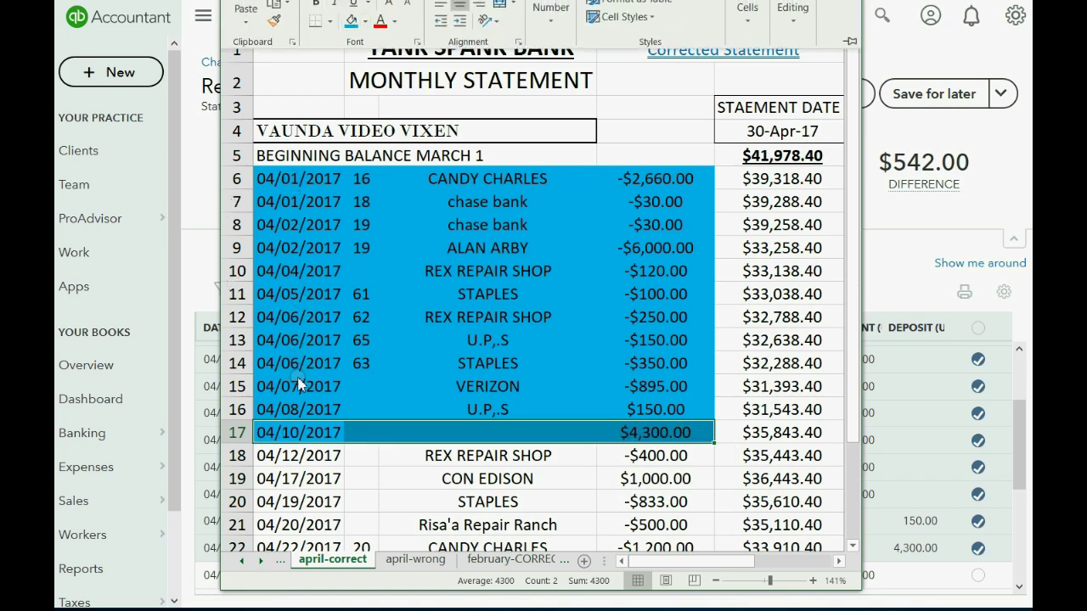
- Mark the 04/12/2017 REX REPAIR SHOP bill payment of $400.00 as cleared in QuickBooks and fill its Excel statement row with light blue
click(298, 458)
drag(293, 453, 635, 466)
click(888, 284)
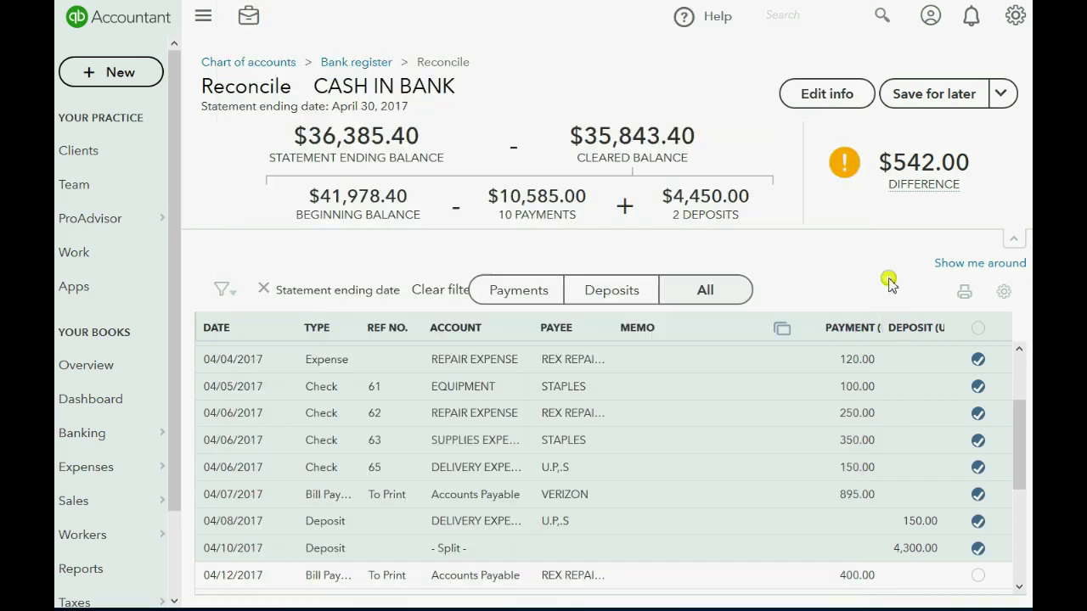
click(979, 576)
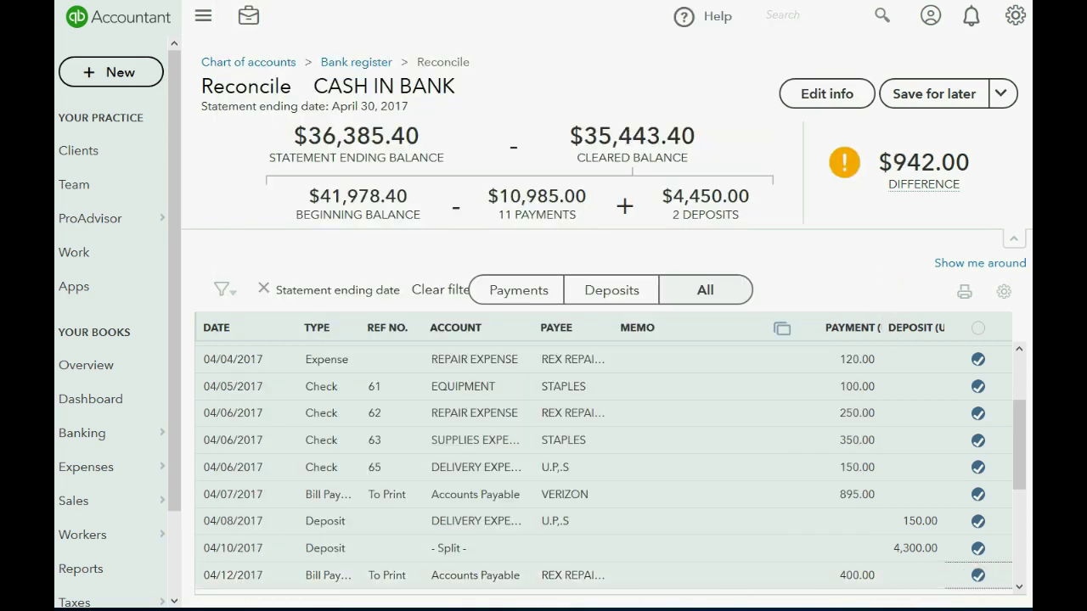
click(300, 609)
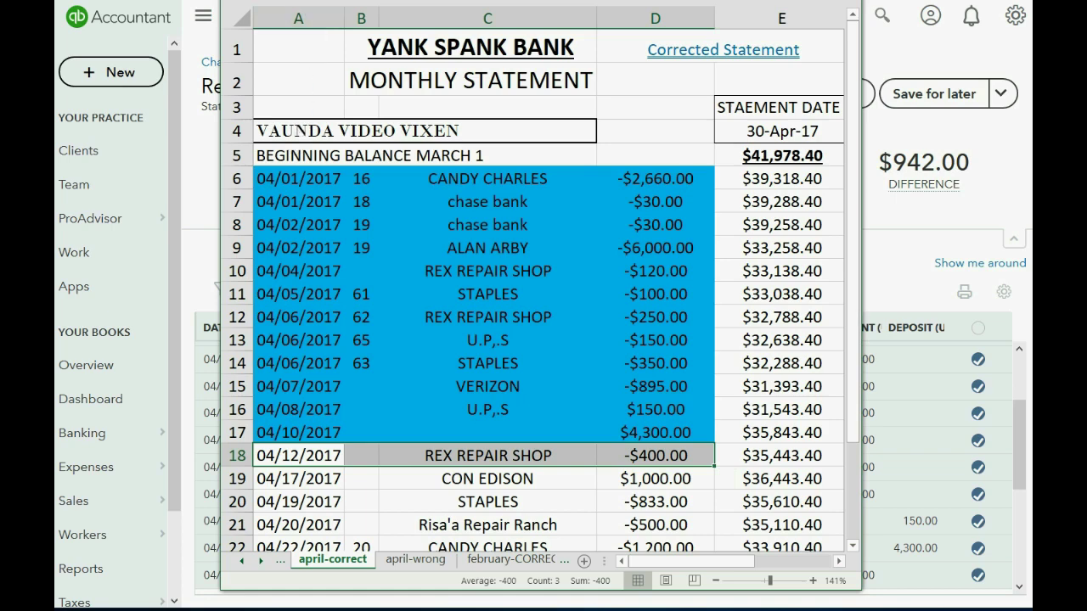
click(351, 22)
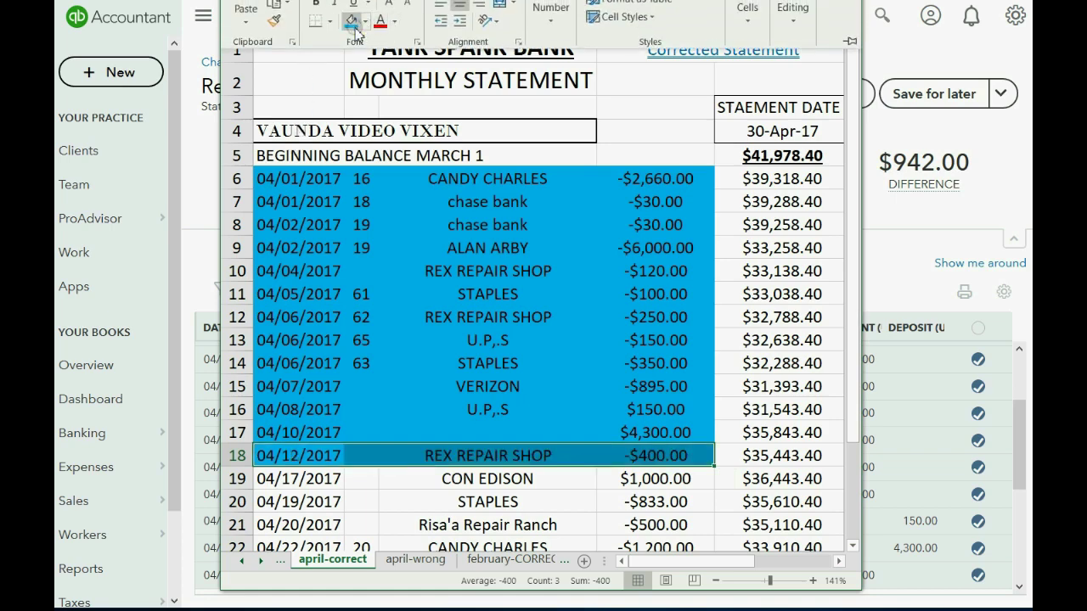
- Mark the 04/17/2017 CON EDISON deposit of $1,000.00 as cleared in QuickBooks and fill its Excel statement row with light blue
click(320, 481)
click(318, 479)
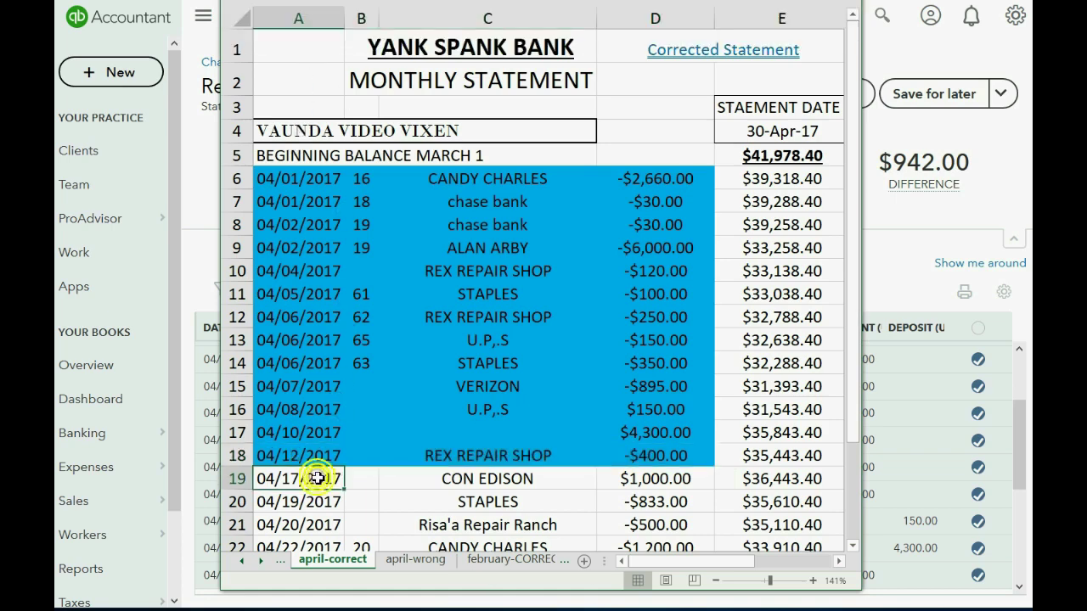
drag(327, 479, 670, 480)
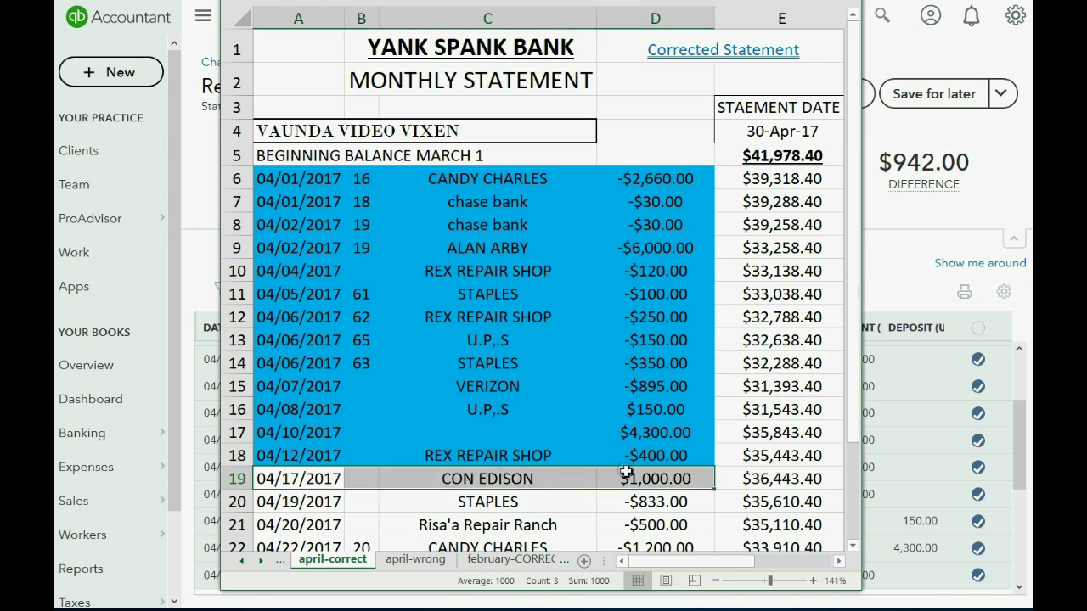
click(880, 264)
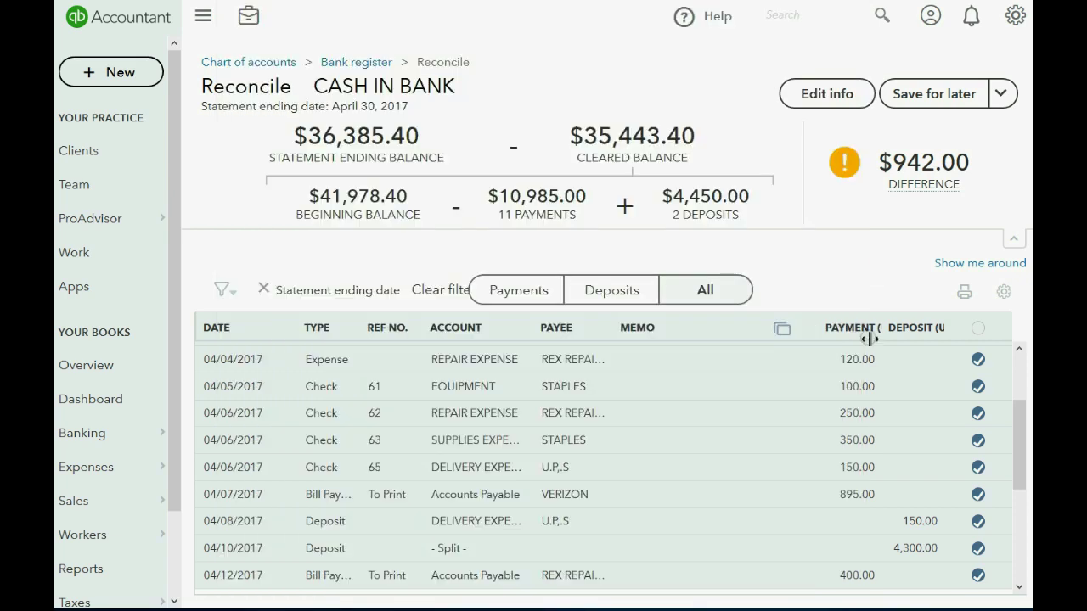
drag(1018, 433, 1018, 469)
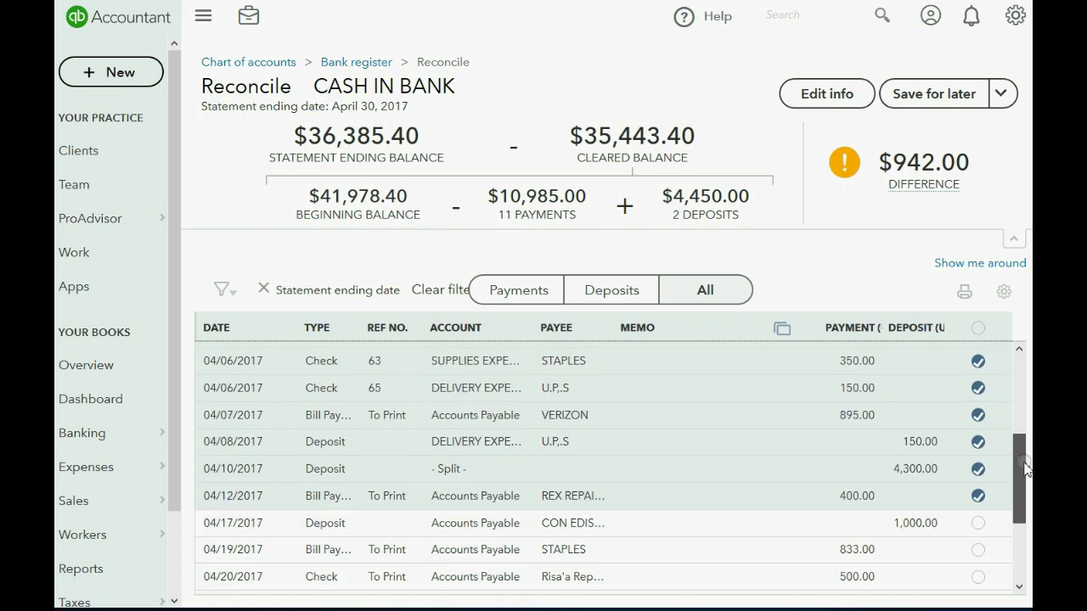
click(977, 522)
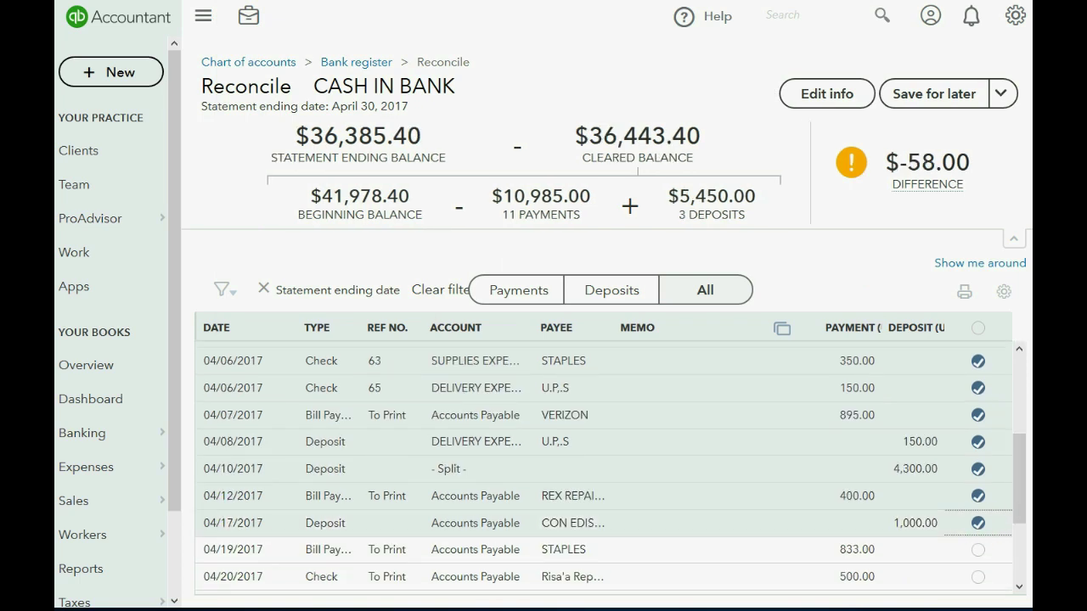
key(alt+Tab)
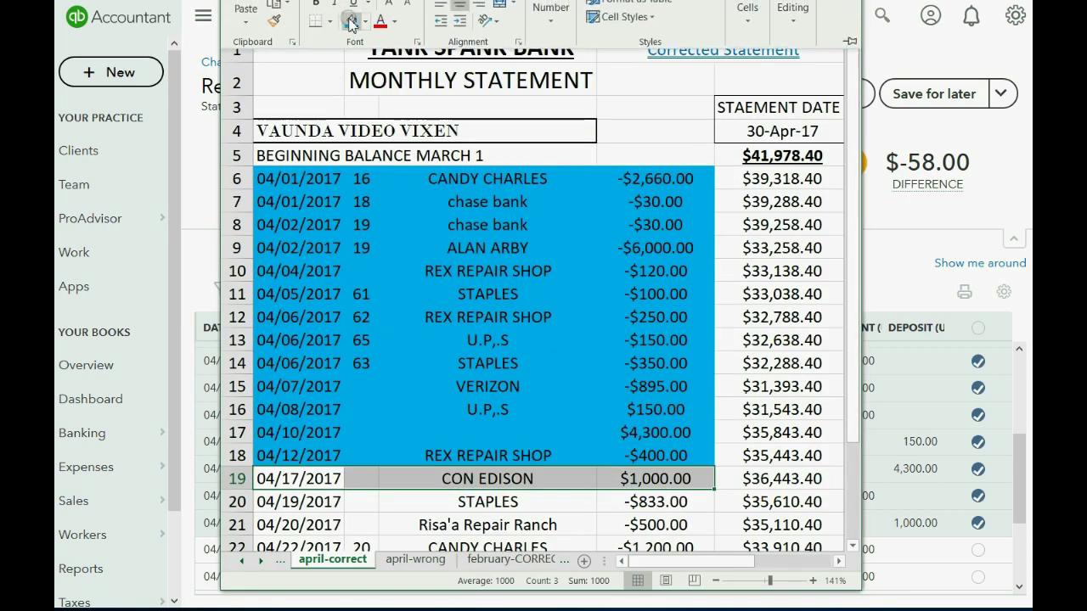
click(348, 20)
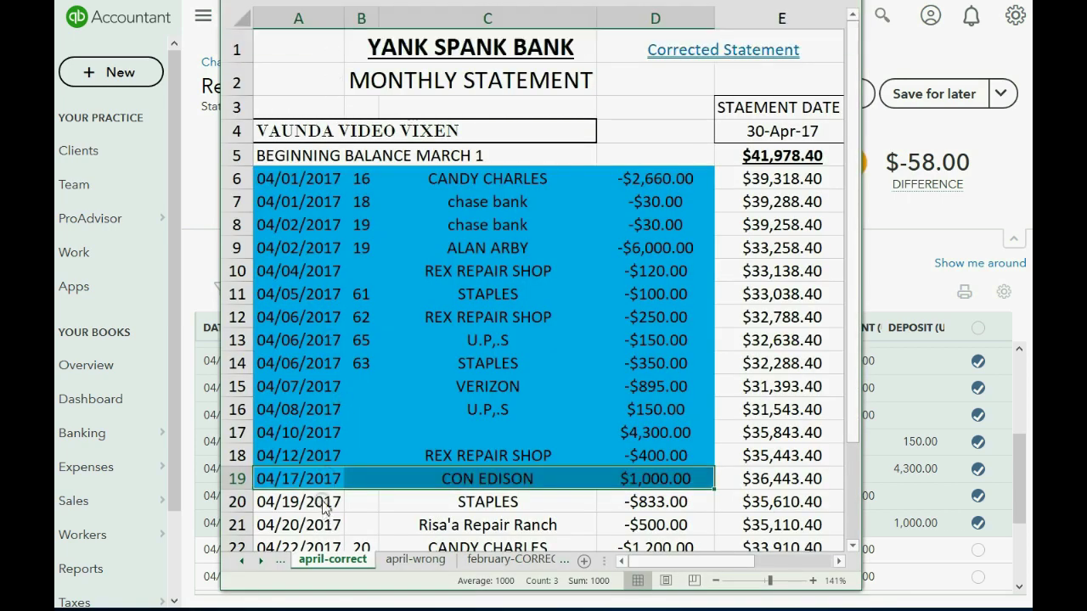
- Mark the 04/19/2017 STAPLES bill payment of $833.00 as cleared in QuickBooks and fill its Excel statement row with light blue
drag(325, 509, 675, 499)
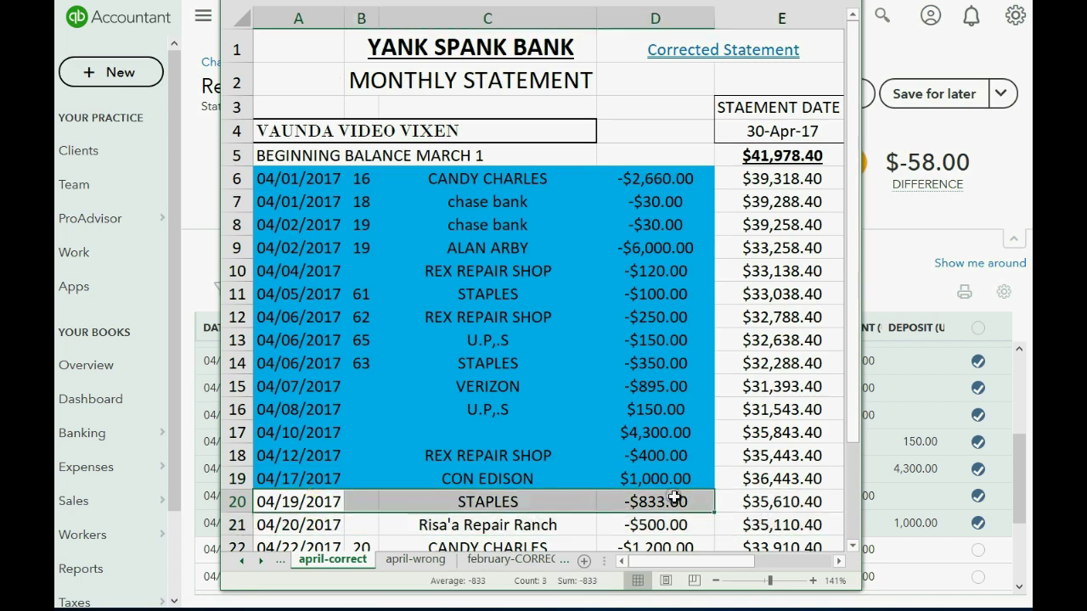
click(884, 280)
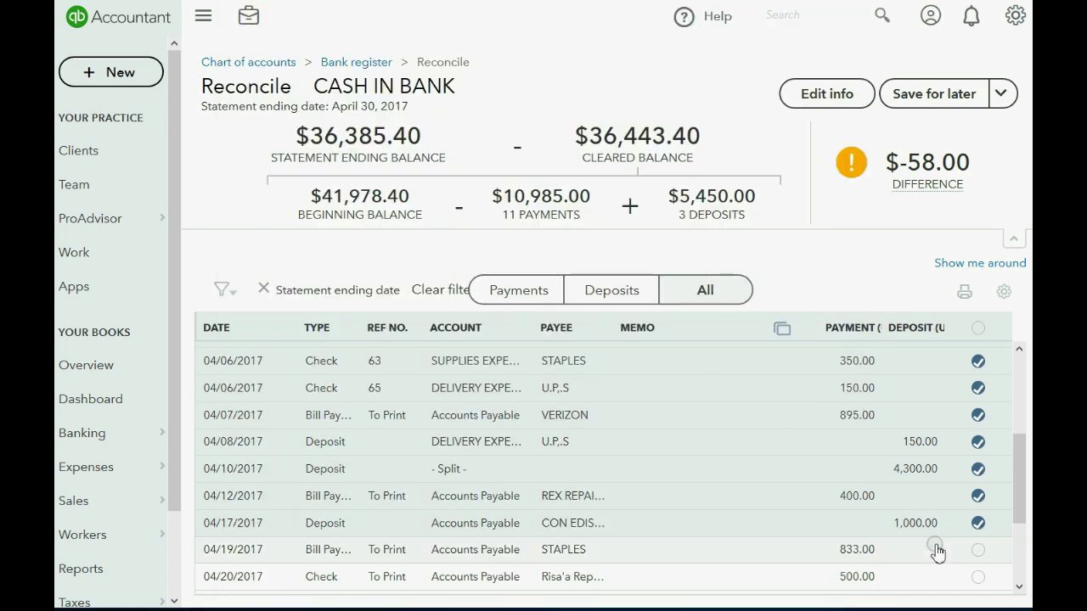
click(978, 549)
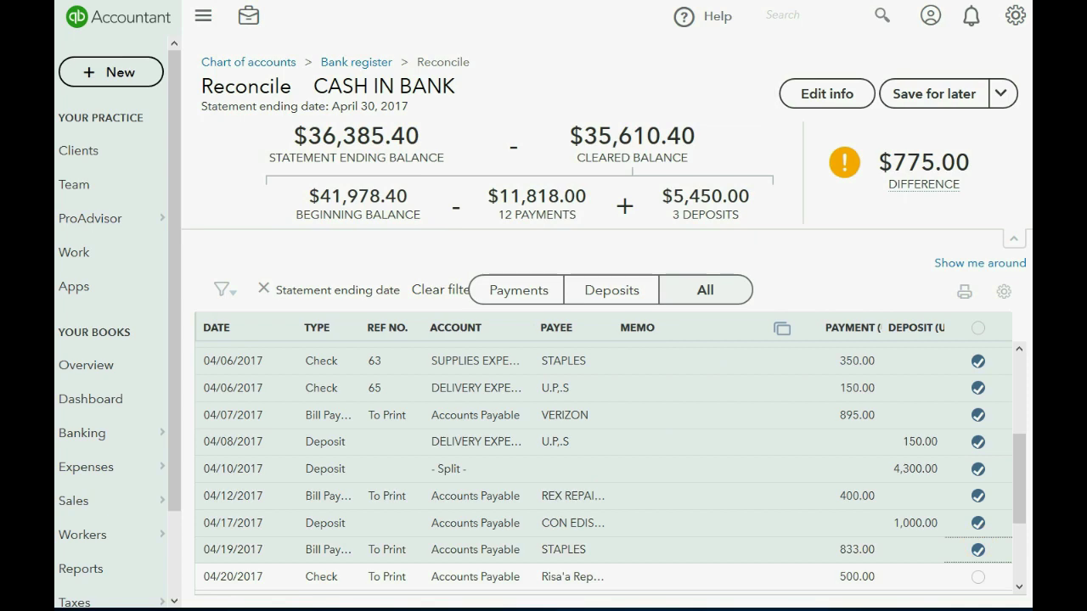
key(alt+Tab)
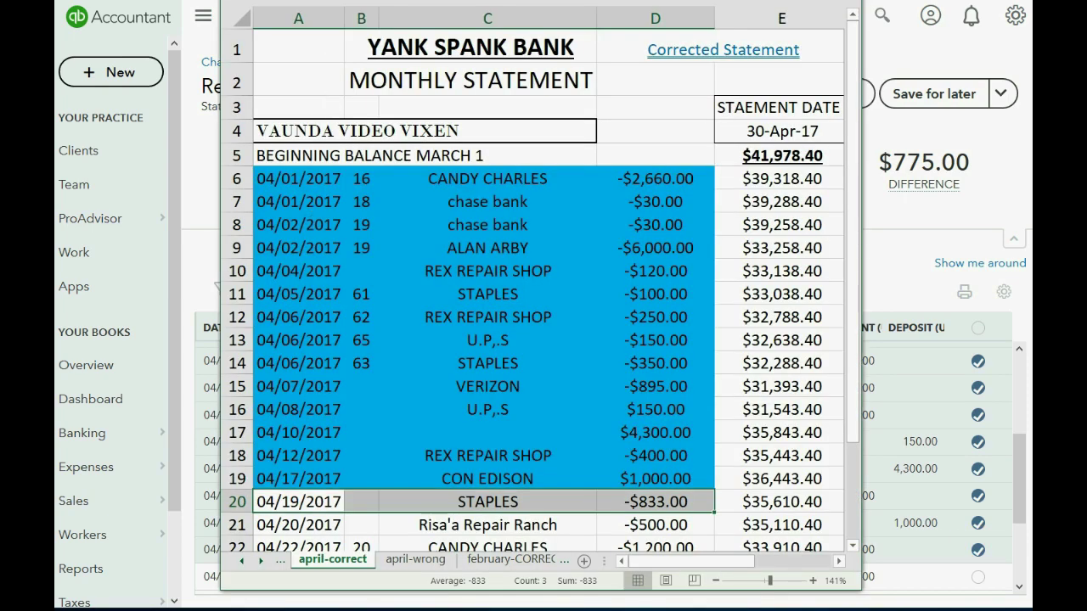
click(351, 21)
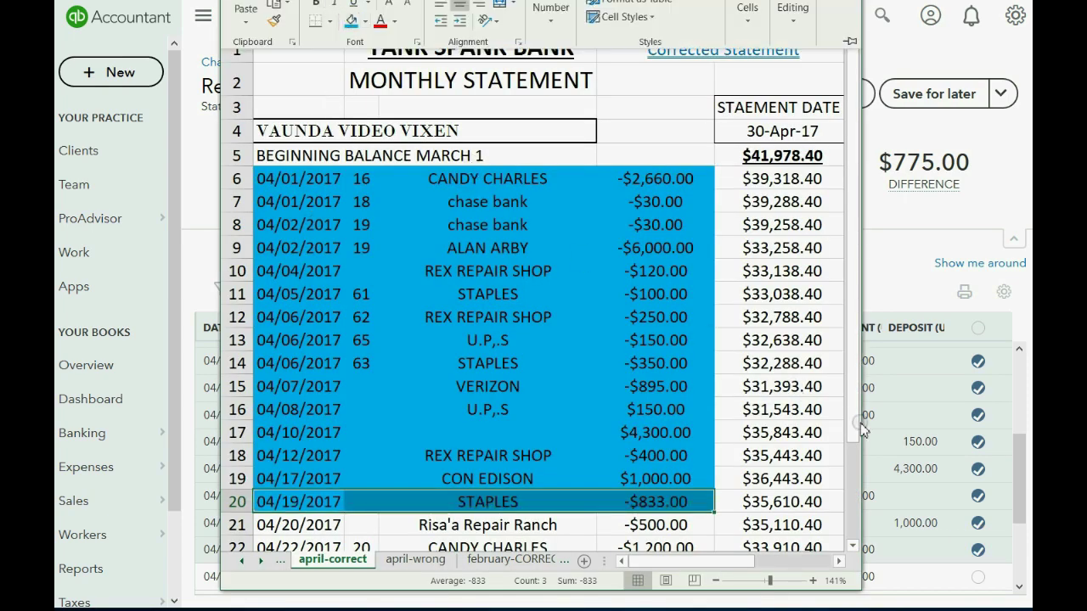
- Mark the 04/20/2017 Risa'a Repair Ranch check of $500.00 as cleared in QuickBooks and fill its Excel statement row with light blue
drag(856, 427, 838, 539)
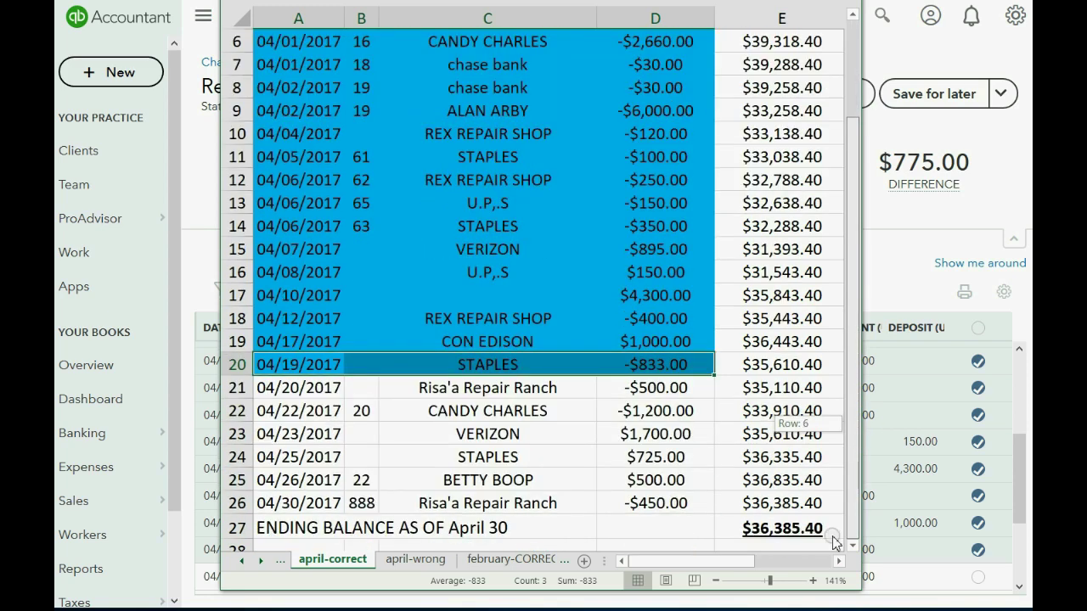
drag(319, 391, 612, 396)
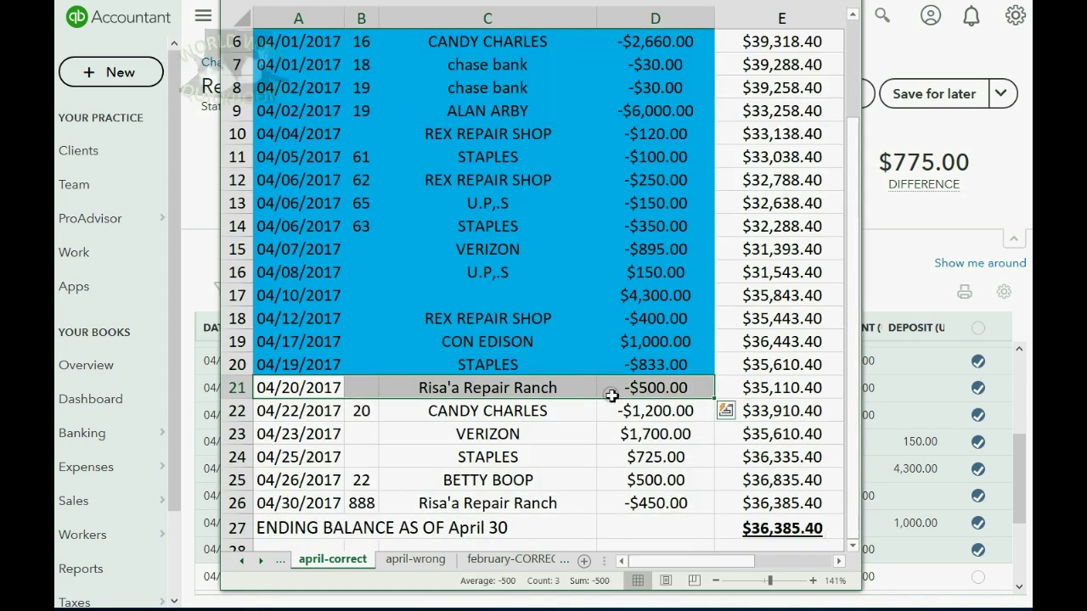
click(883, 280)
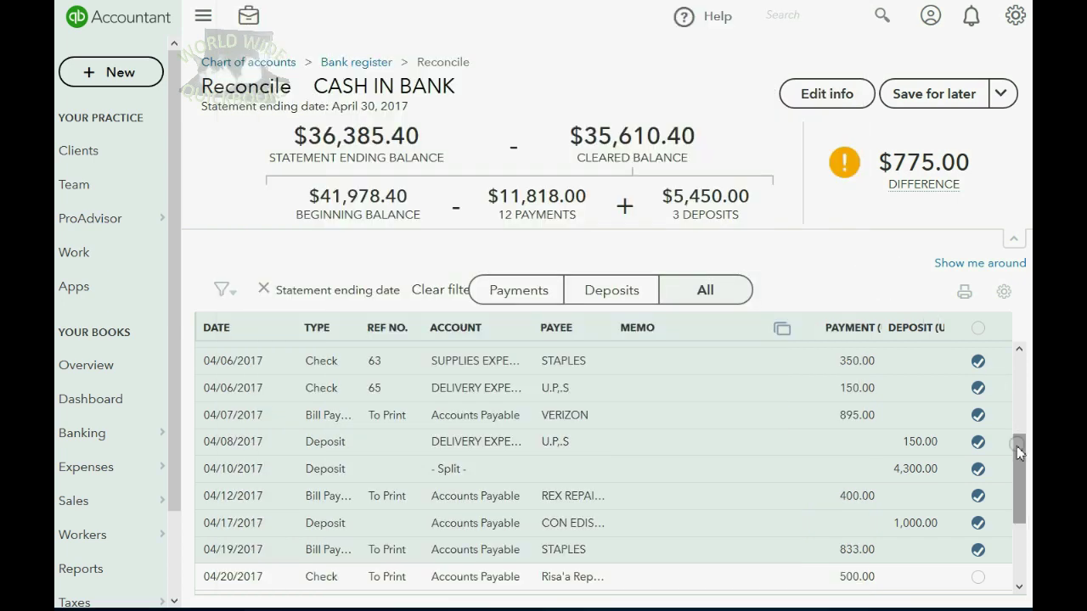
drag(1015, 450, 1016, 484)
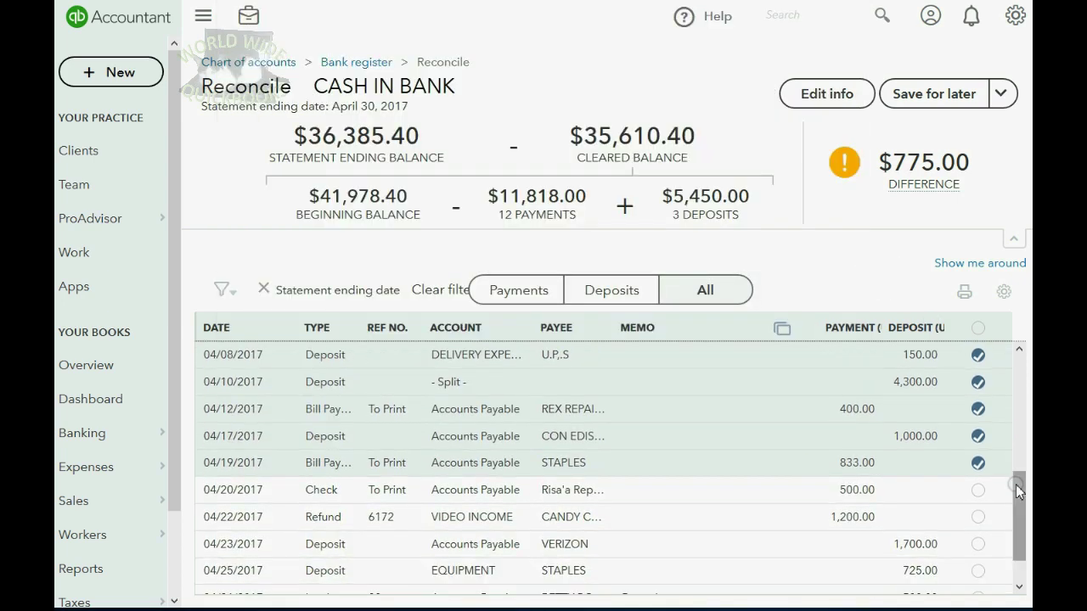
click(977, 492)
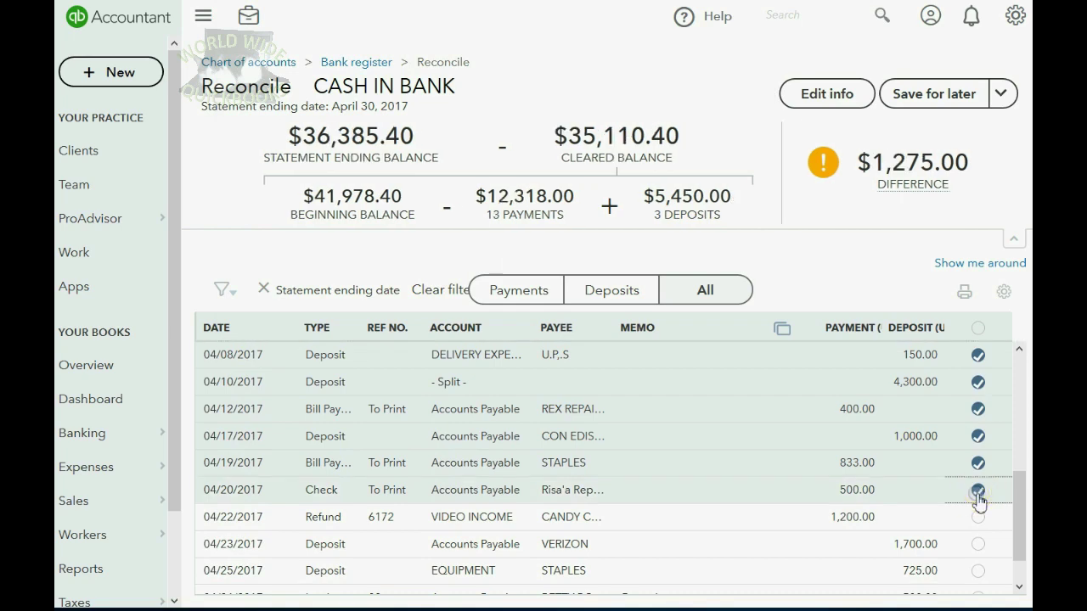
key(alt+Tab)
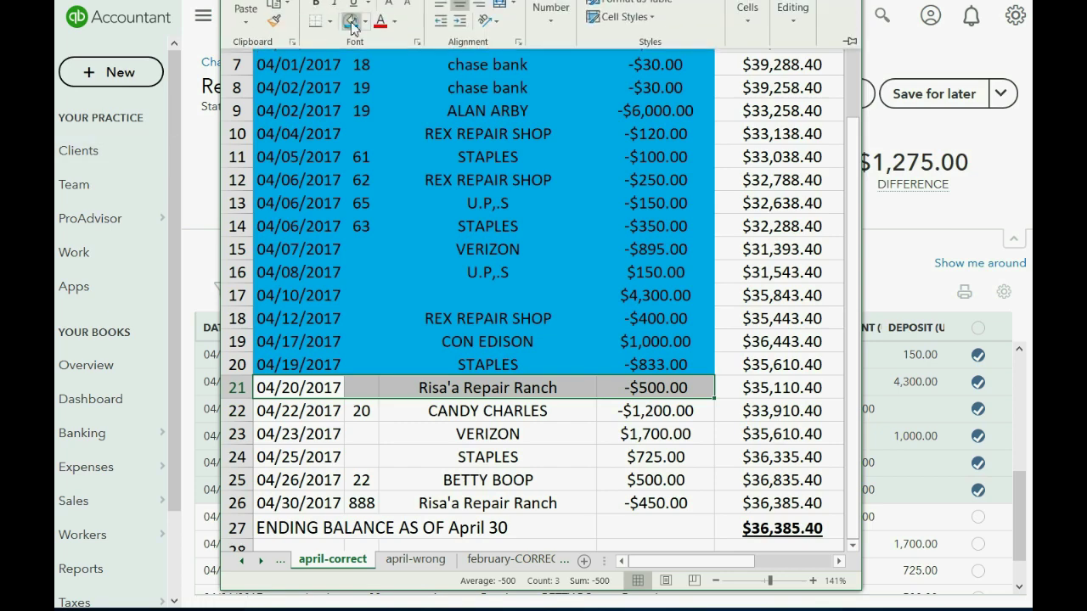
click(350, 20)
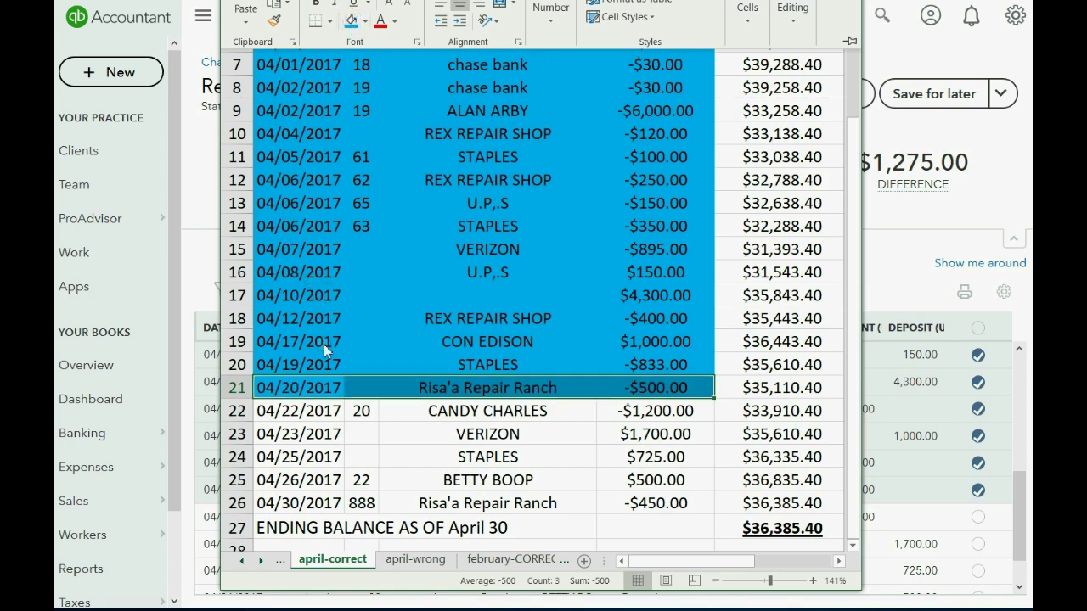
- Mark the 04/22/2017 customer refund of $1,200.00 as cleared in QuickBooks and fill its Excel statement row with light blue
click(307, 409)
click(308, 411)
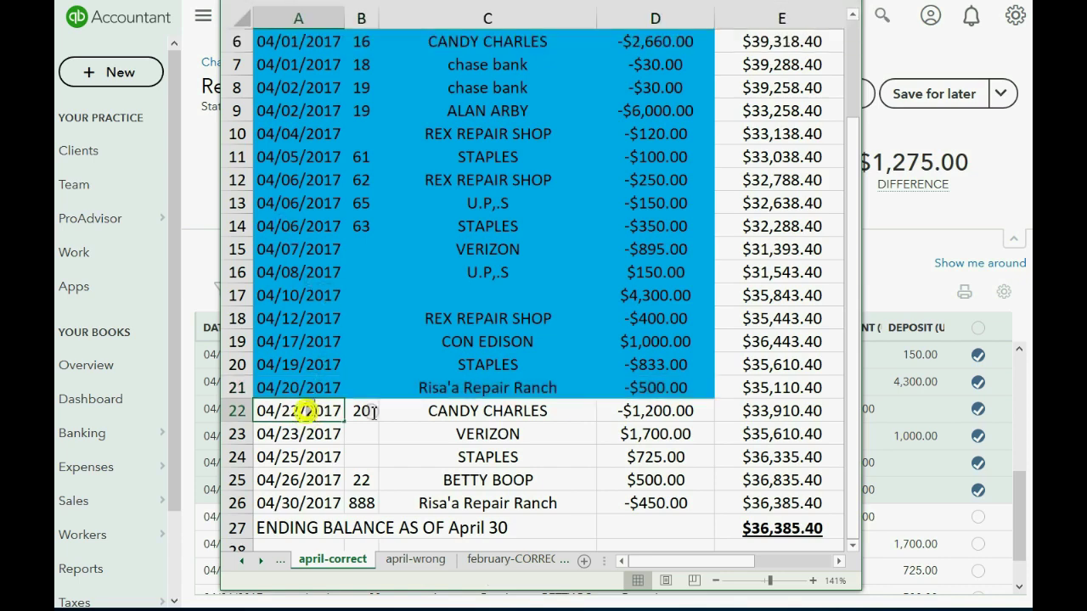
click(506, 426)
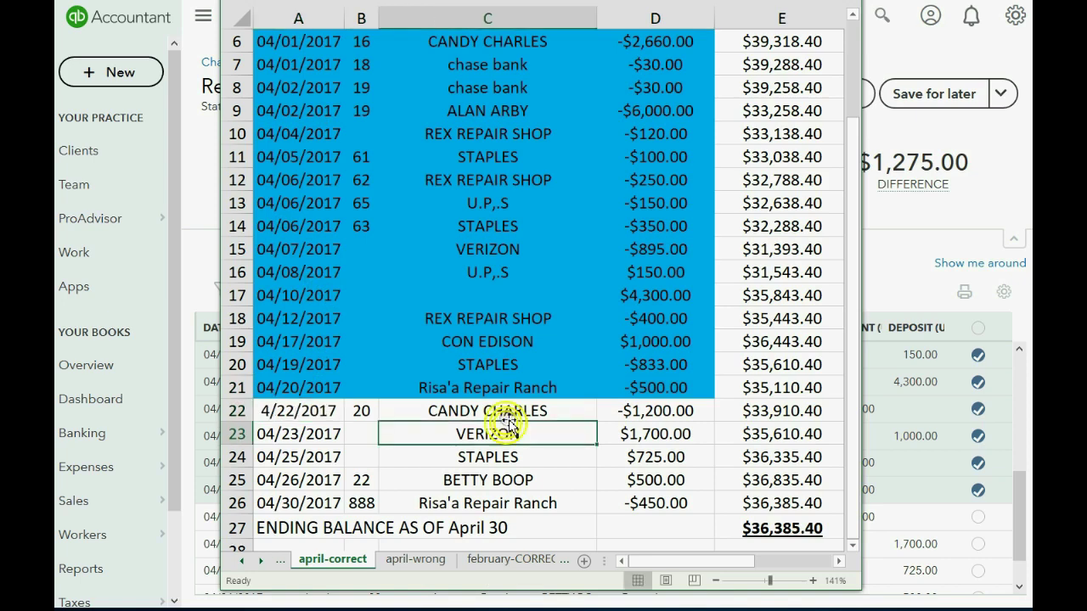
click(510, 410)
drag(315, 416, 632, 417)
click(879, 282)
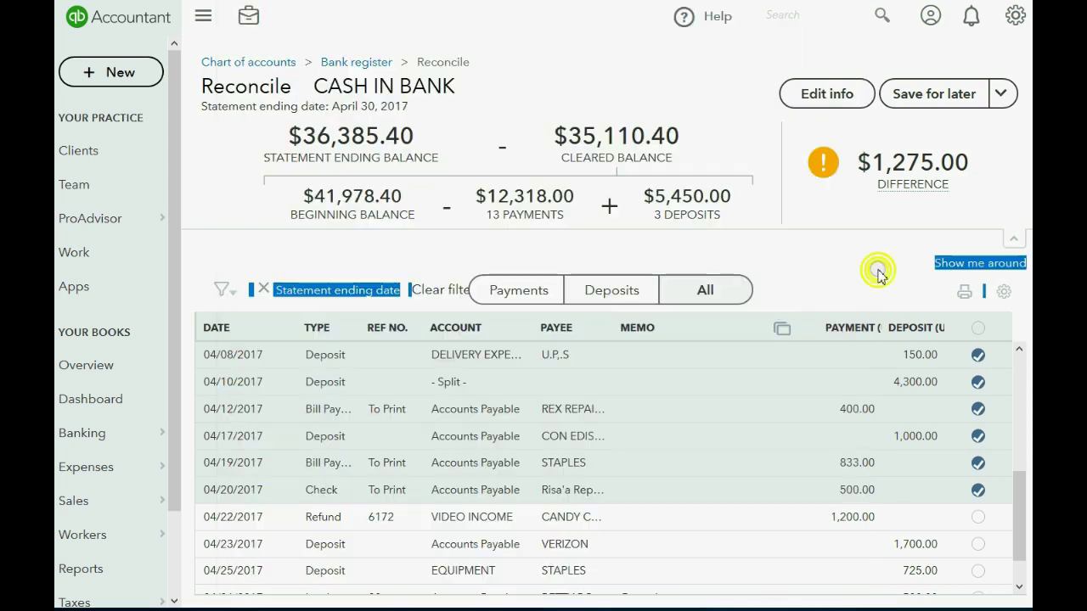
click(967, 511)
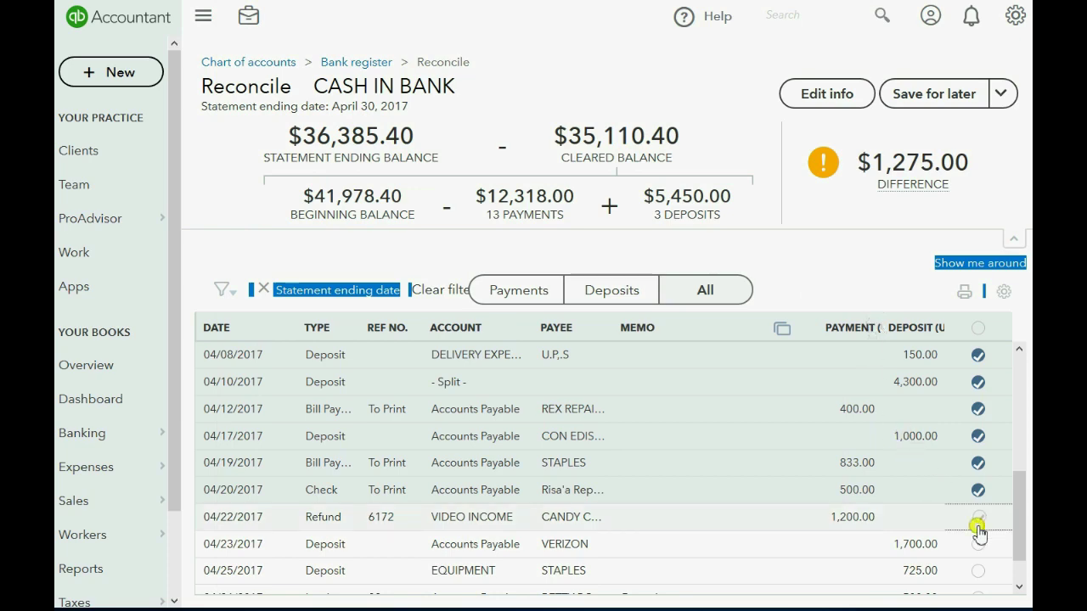
key(alt+Tab)
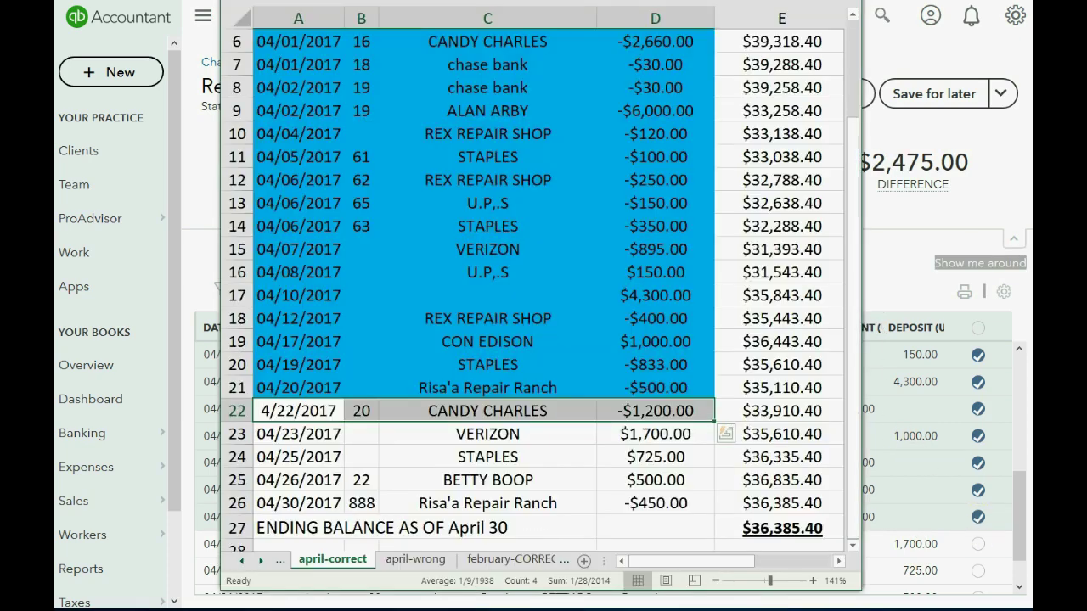
click(270, 2)
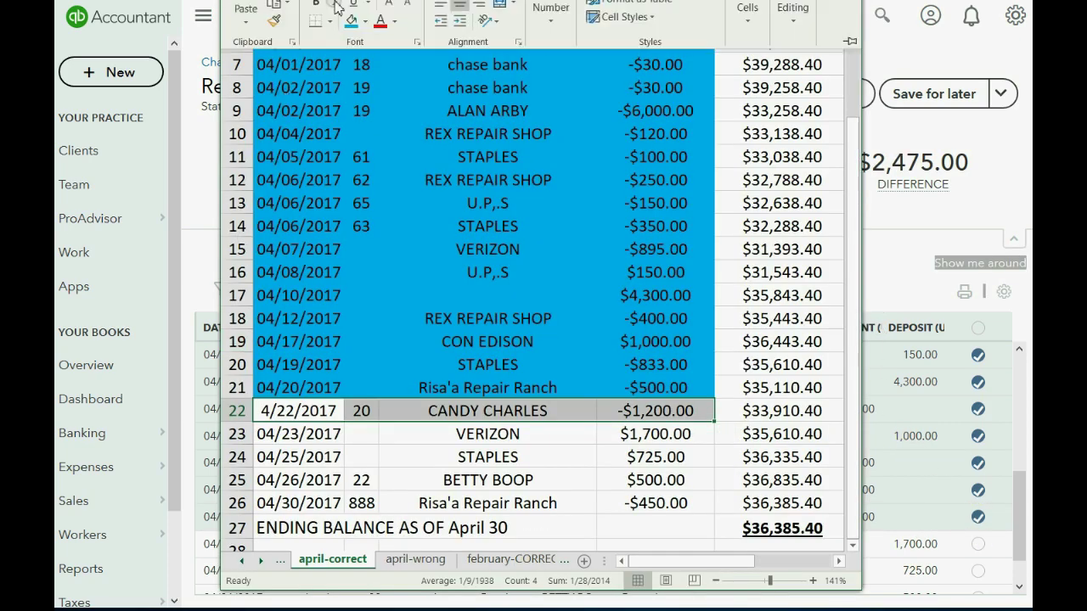
click(350, 20)
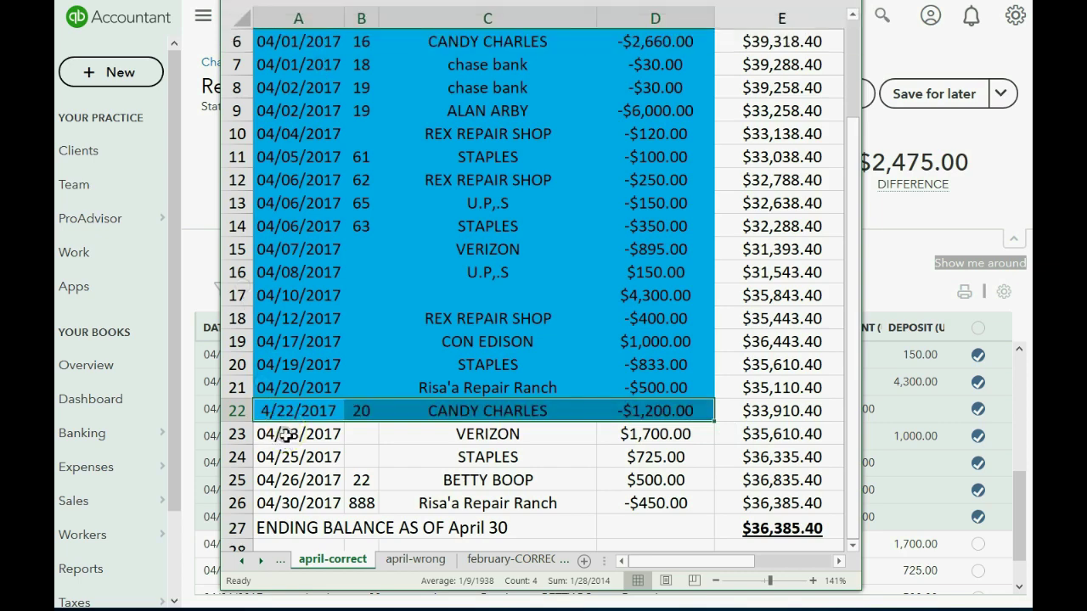
- Mark the 04/23/2017 VERIZON deposit of $1,700.00 as cleared in QuickBooks and fill its Excel statement row with light blue
drag(287, 438, 638, 436)
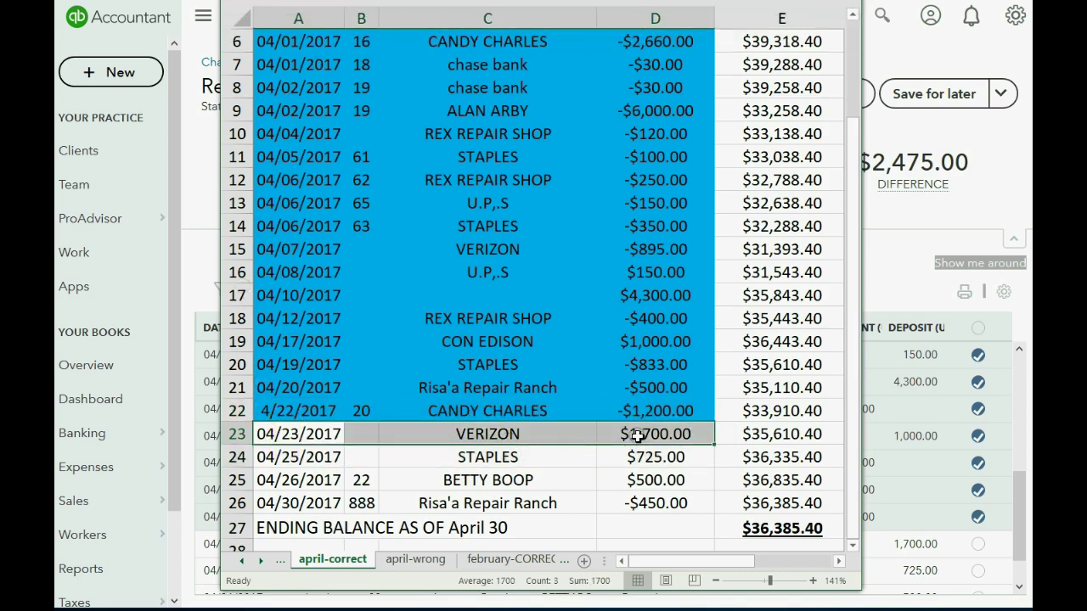
click(870, 270)
click(978, 545)
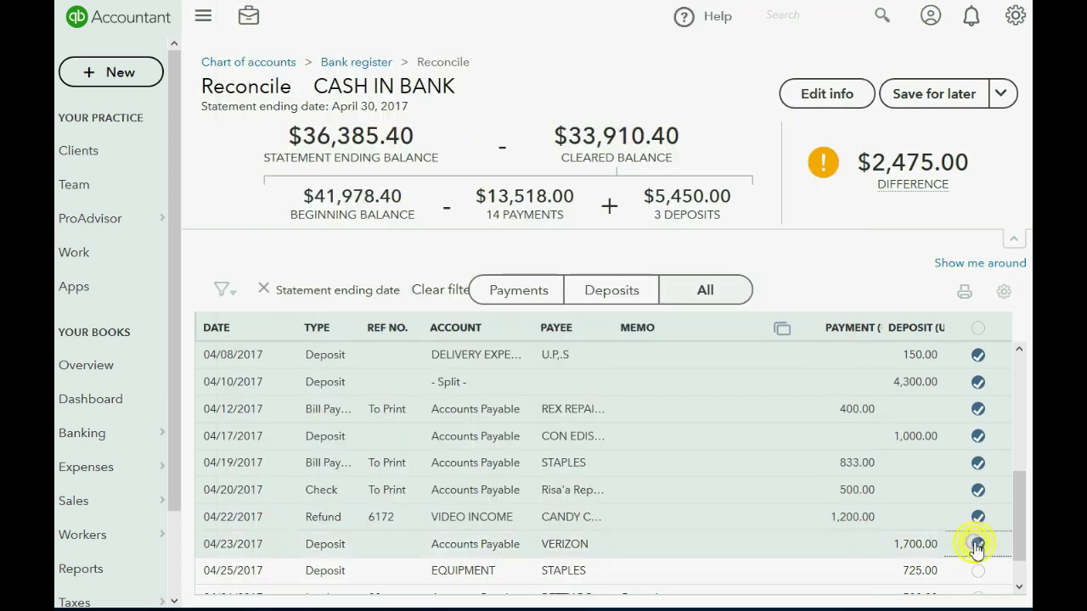
key(alt+Tab)
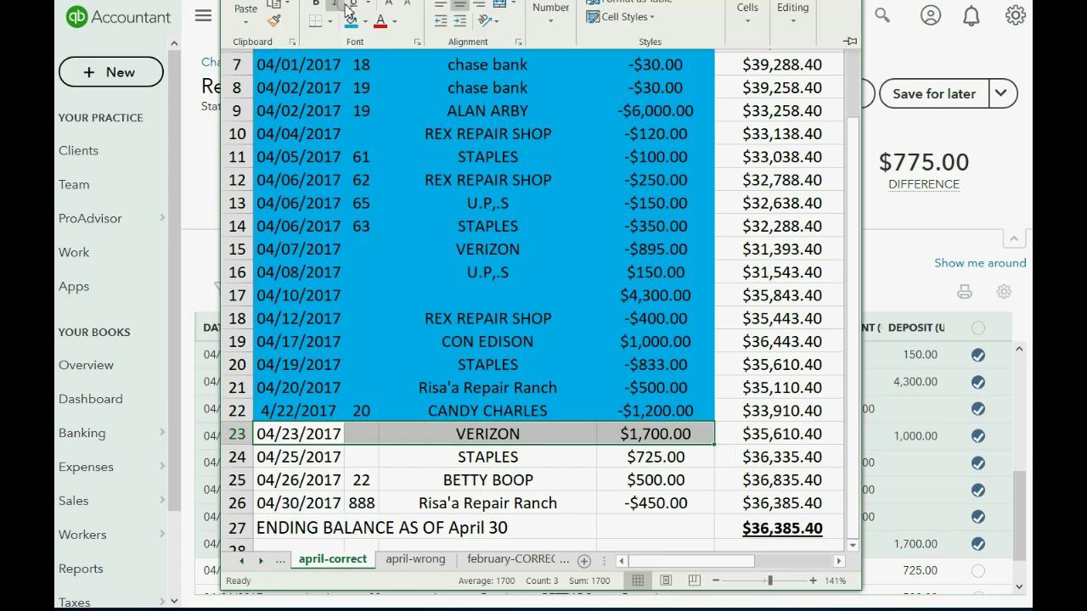
click(350, 21)
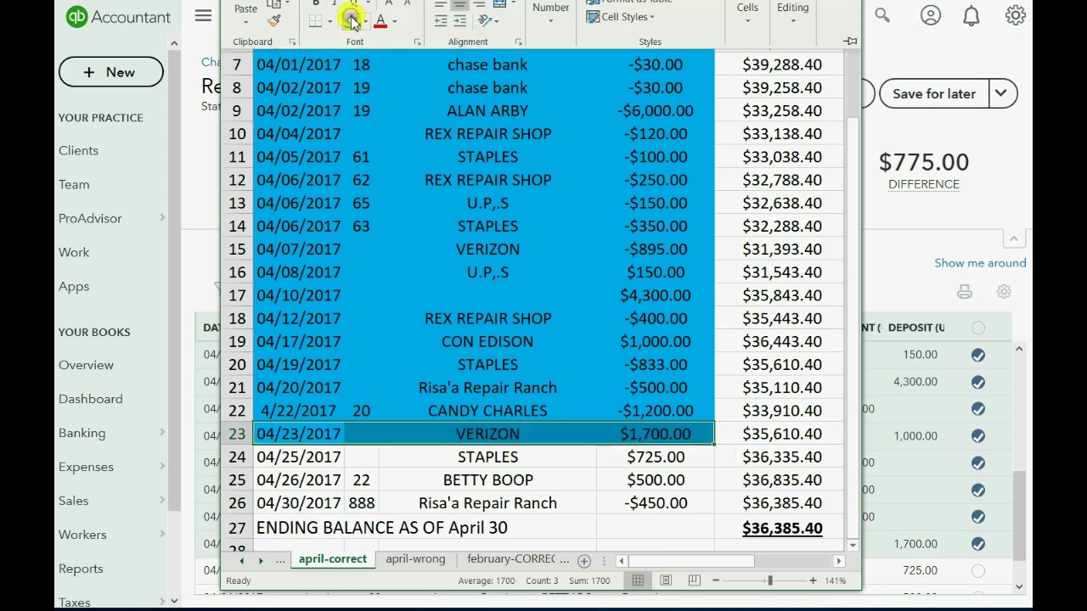
- Mark the 04/25/2017 STAPLES deposit of $725.00 as cleared in QuickBooks and fill its Excel statement row with light blue
click(294, 453)
drag(293, 455, 625, 461)
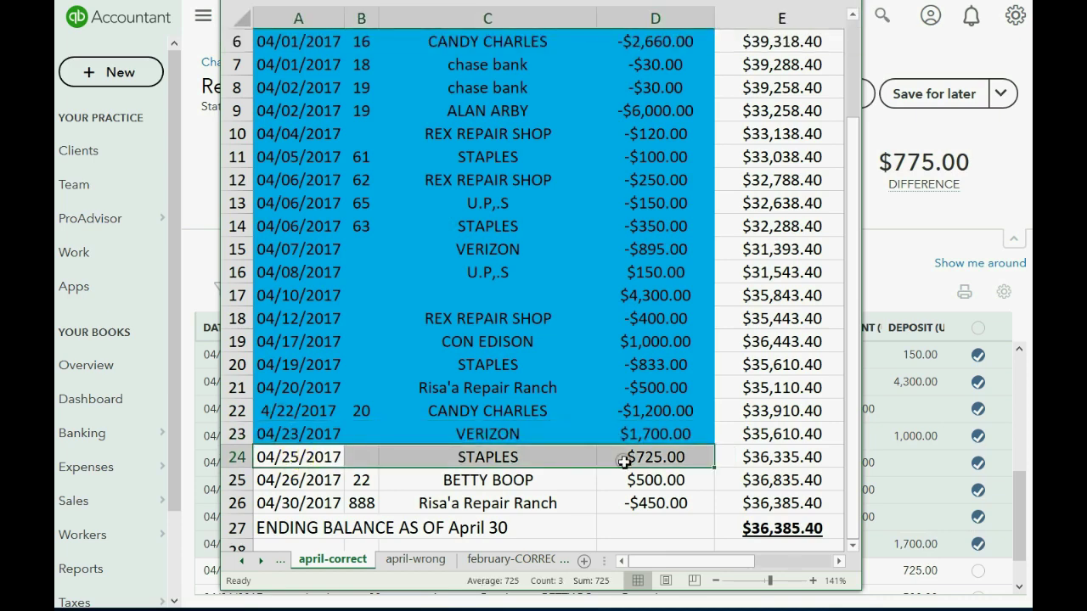
click(872, 308)
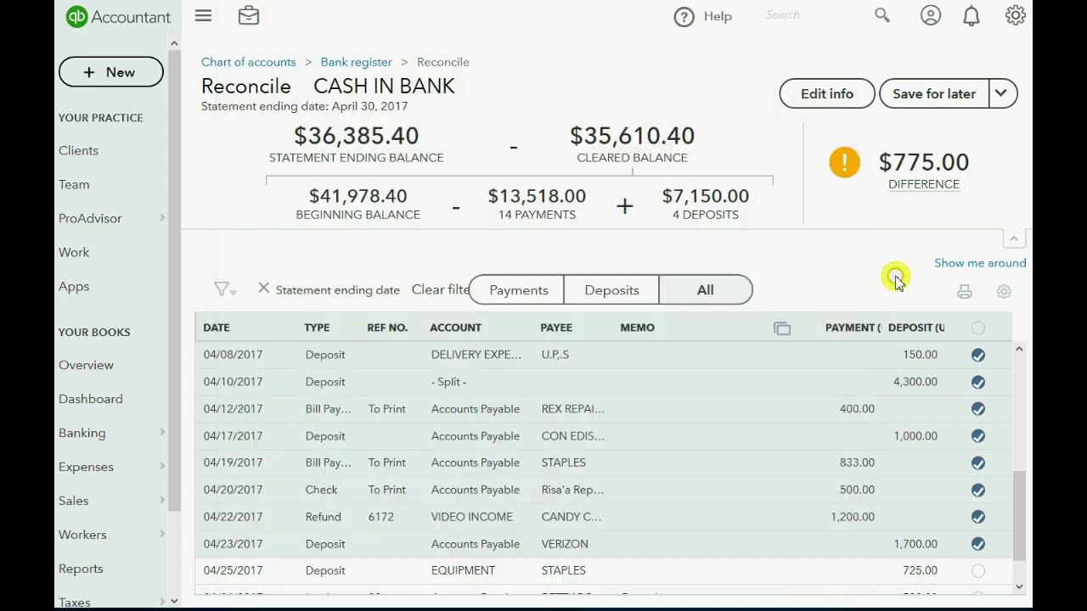
click(978, 571)
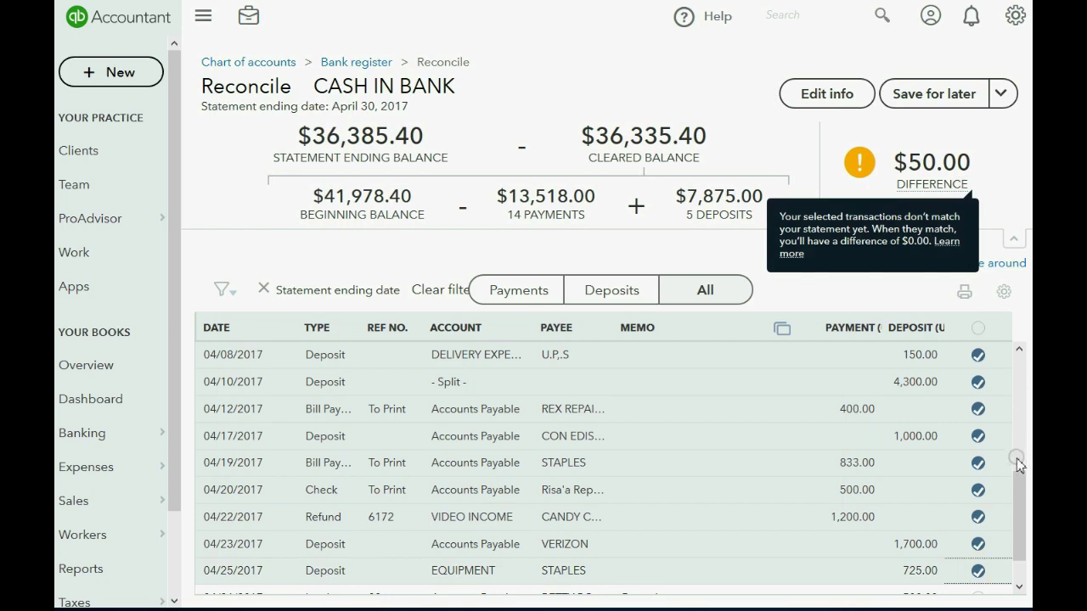
scroll(1015, 485, down, 2)
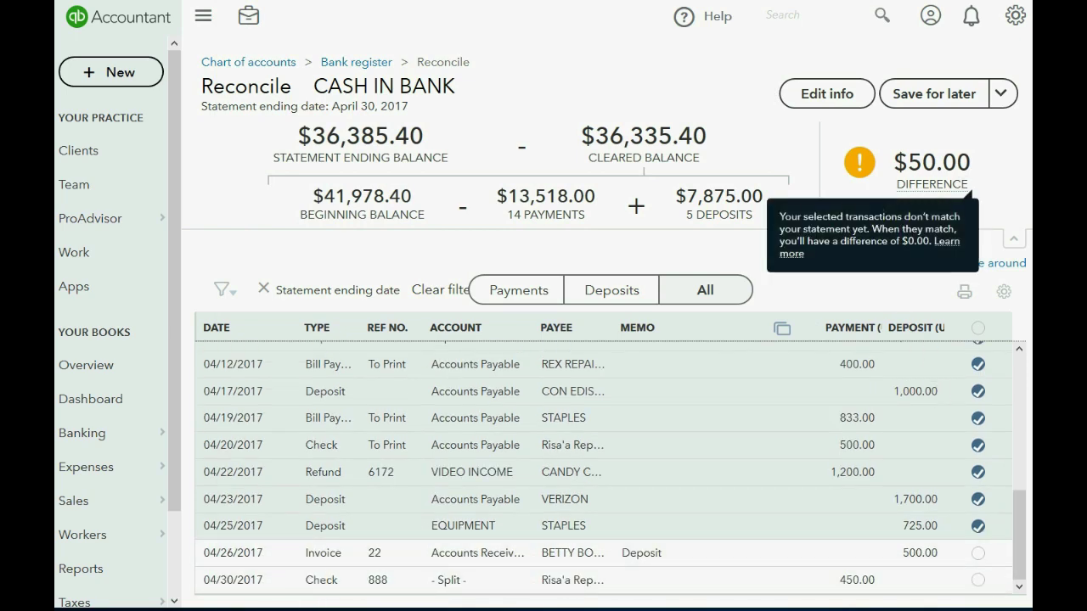
click(399, 606)
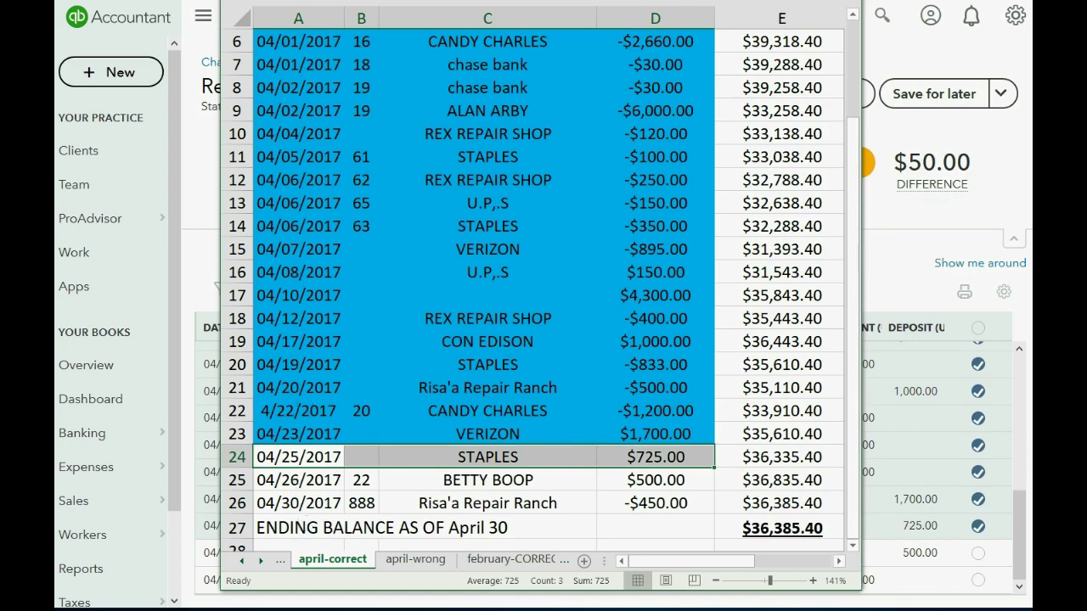
click(351, 19)
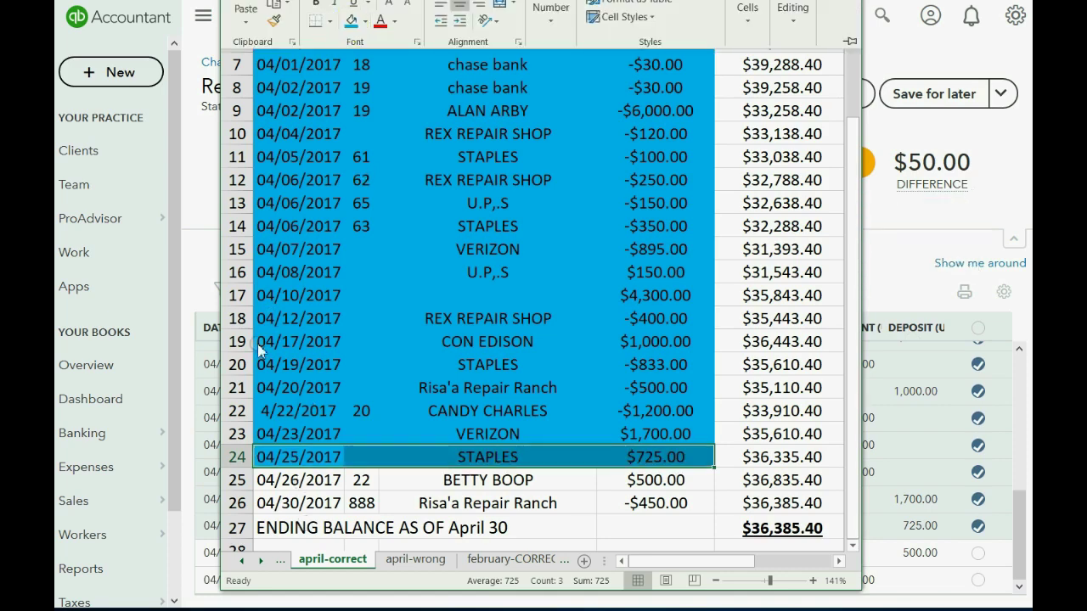
- Mark the 04/26/2017 customer invoice 22 deposit of $500.00 as cleared in QuickBooks and fill its Excel statement row with light blue
drag(288, 479, 644, 477)
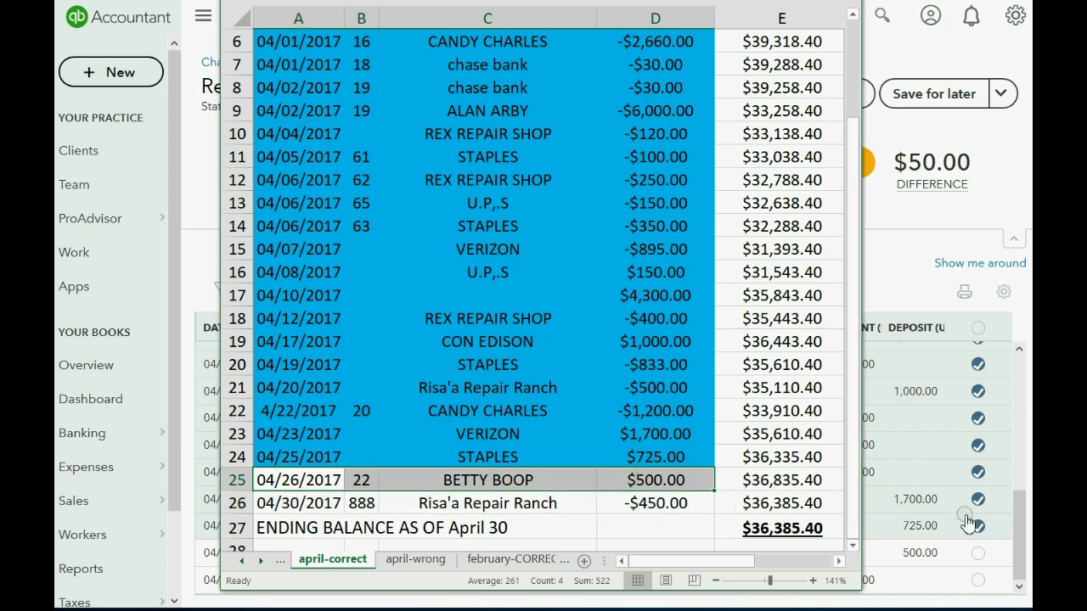
click(978, 553)
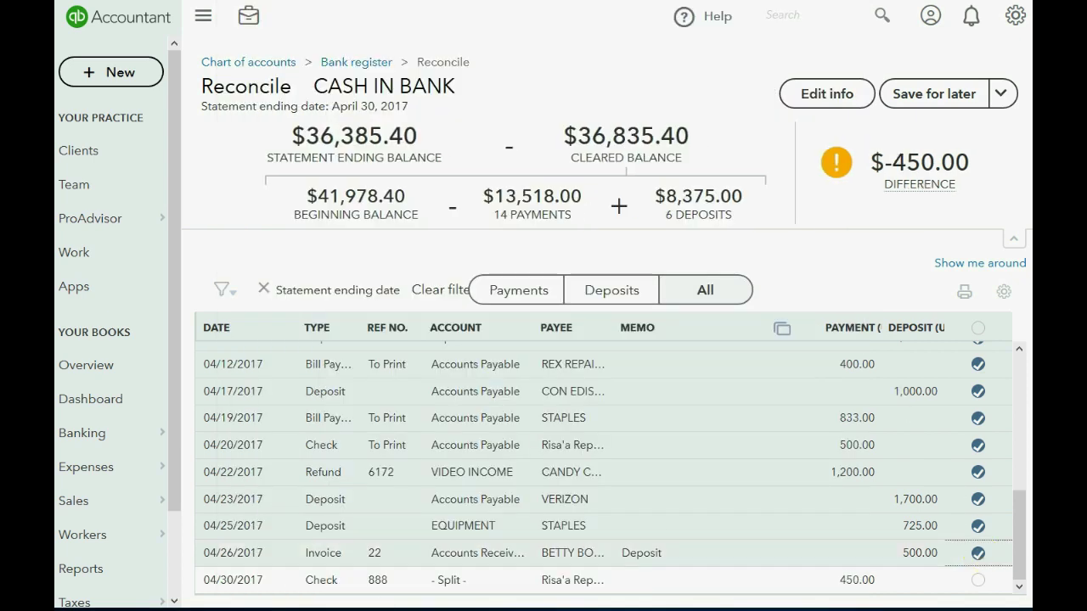
key(alt+Tab)
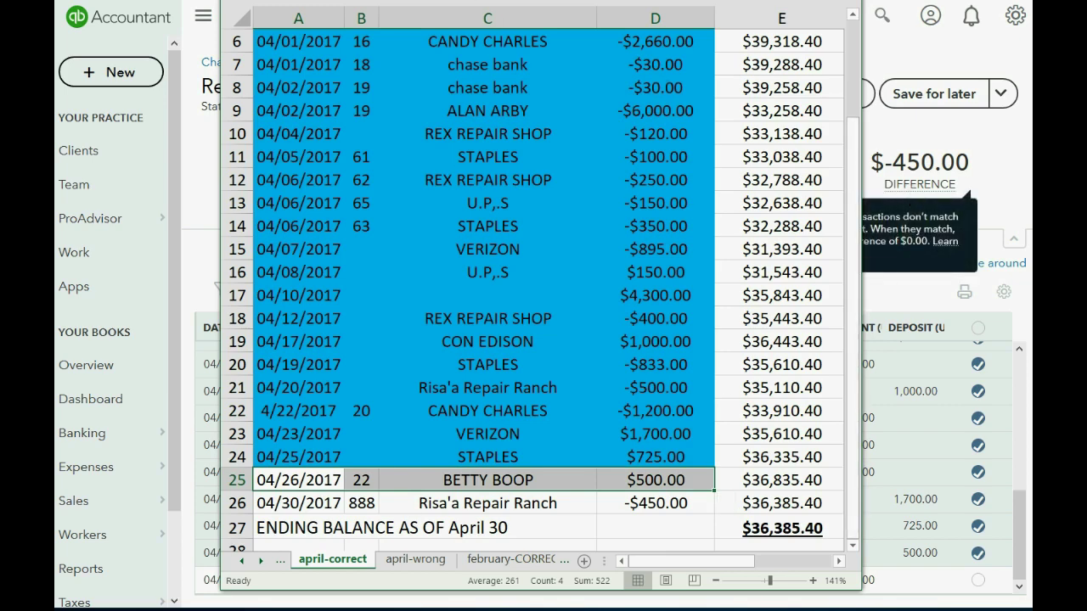
key(alt+h)
click(352, 24)
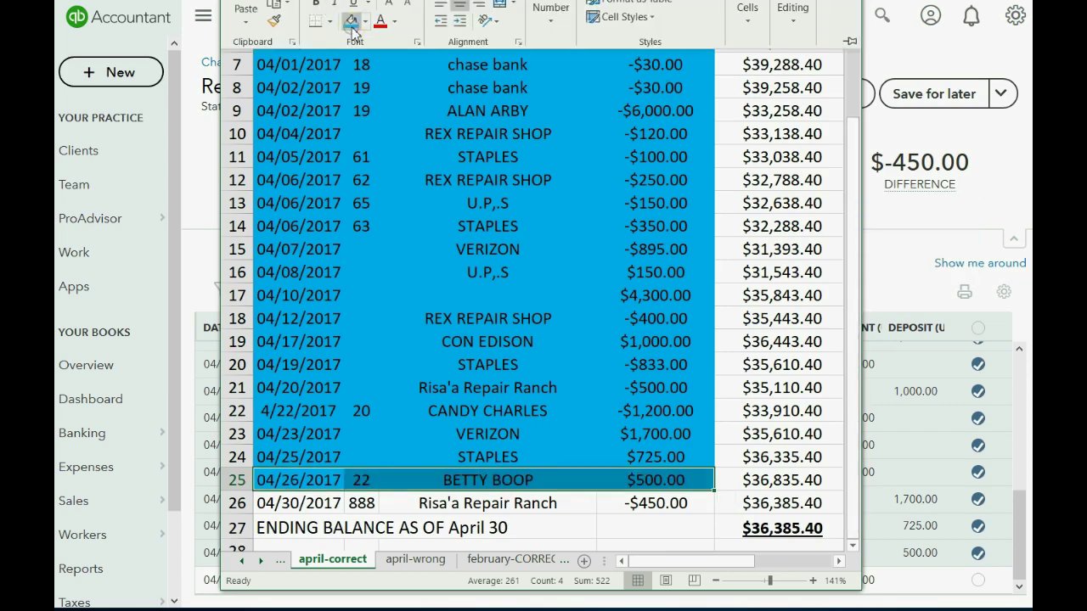
- Fill the 04/30/2017 Risa'a Repair Ranch row of the Excel statement with light blue and mark check 888 for $450.00 as cleared in QuickBooks
click(913, 166)
drag(913, 165, 939, 163)
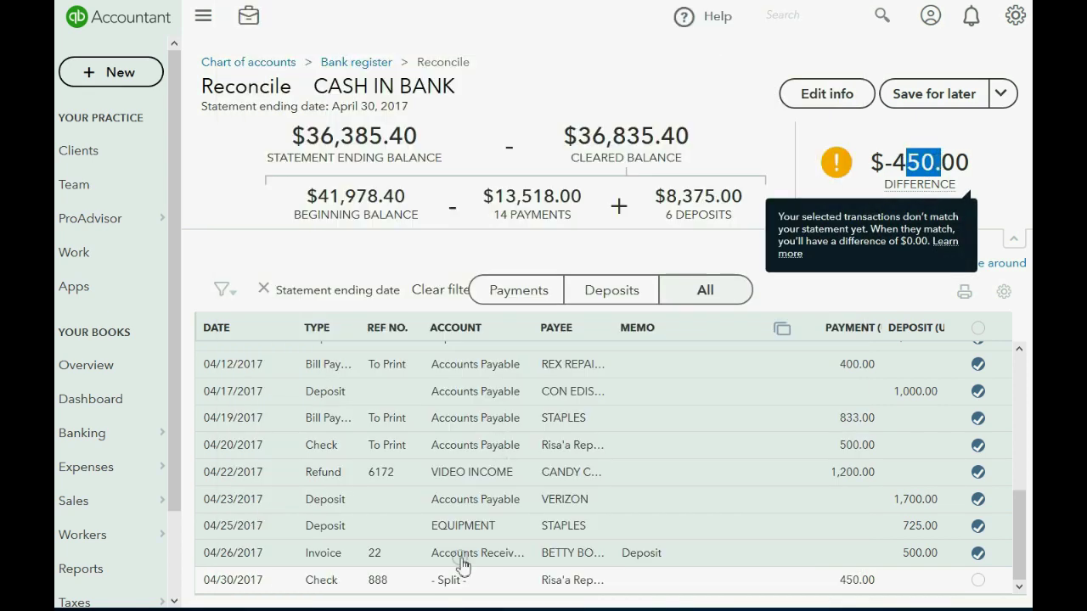
click(277, 608)
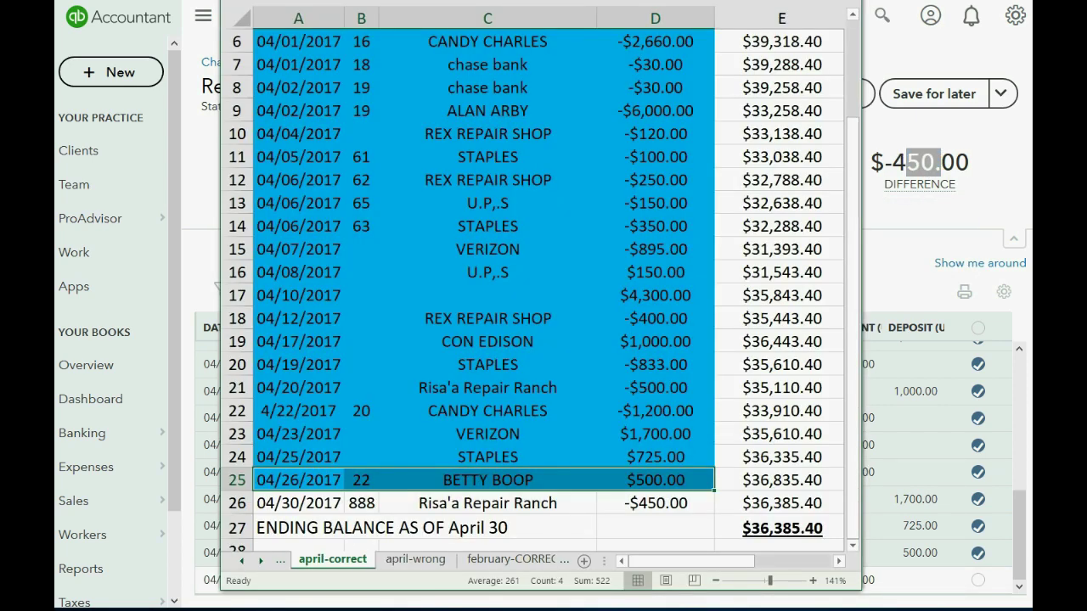
double_click(316, 505)
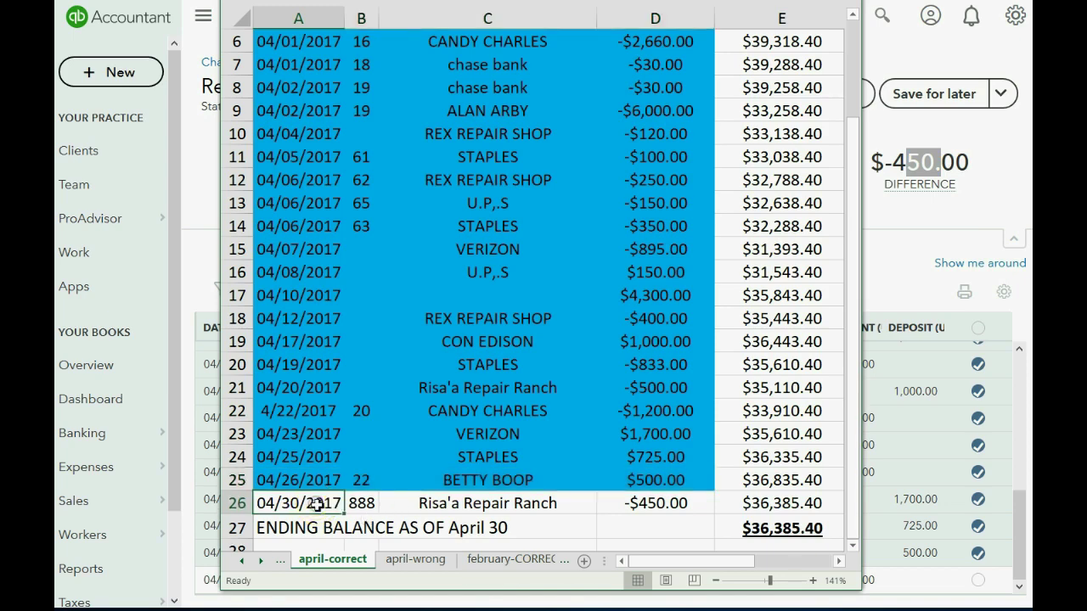
click(524, 507)
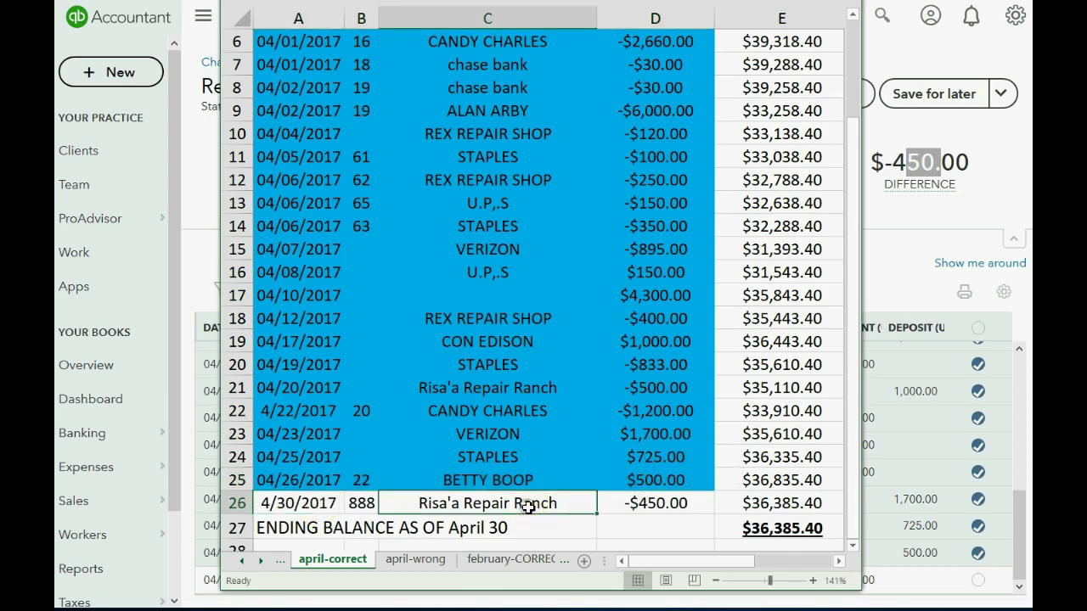
drag(303, 505, 636, 502)
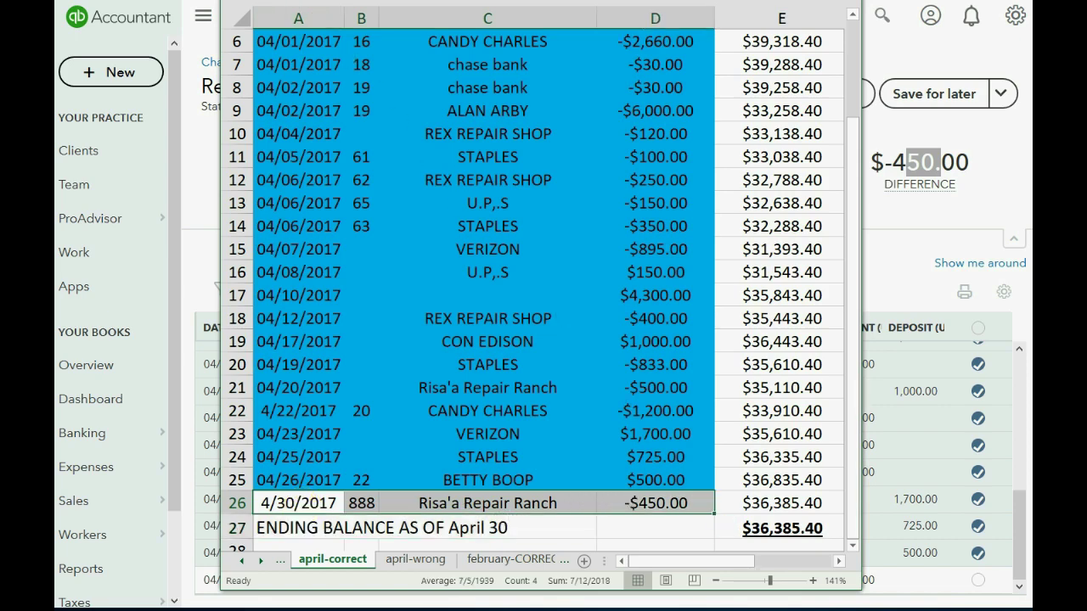
click(336, 3)
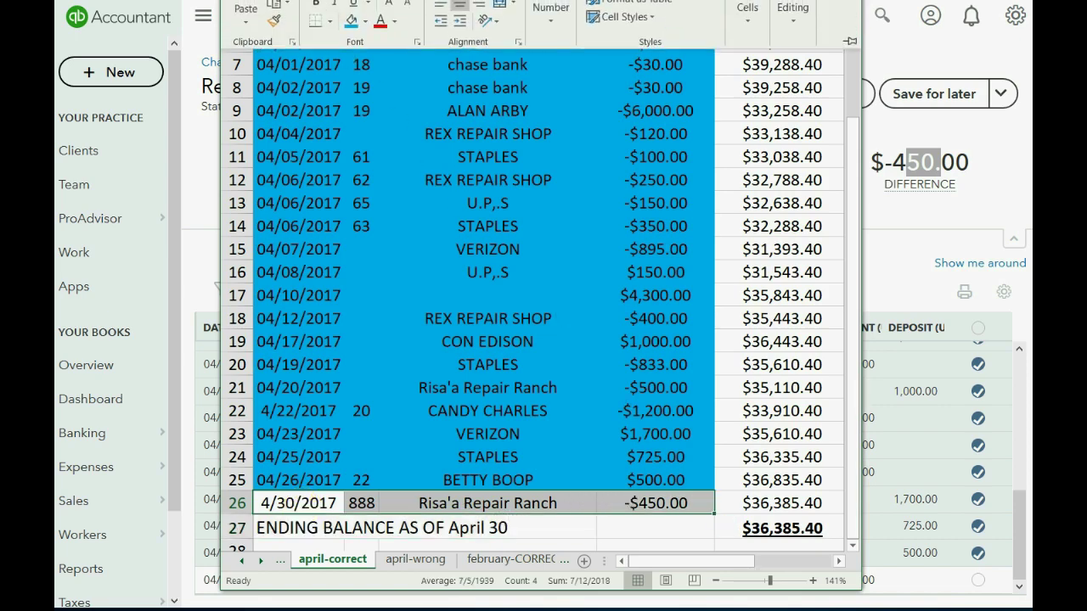
click(354, 25)
click(978, 585)
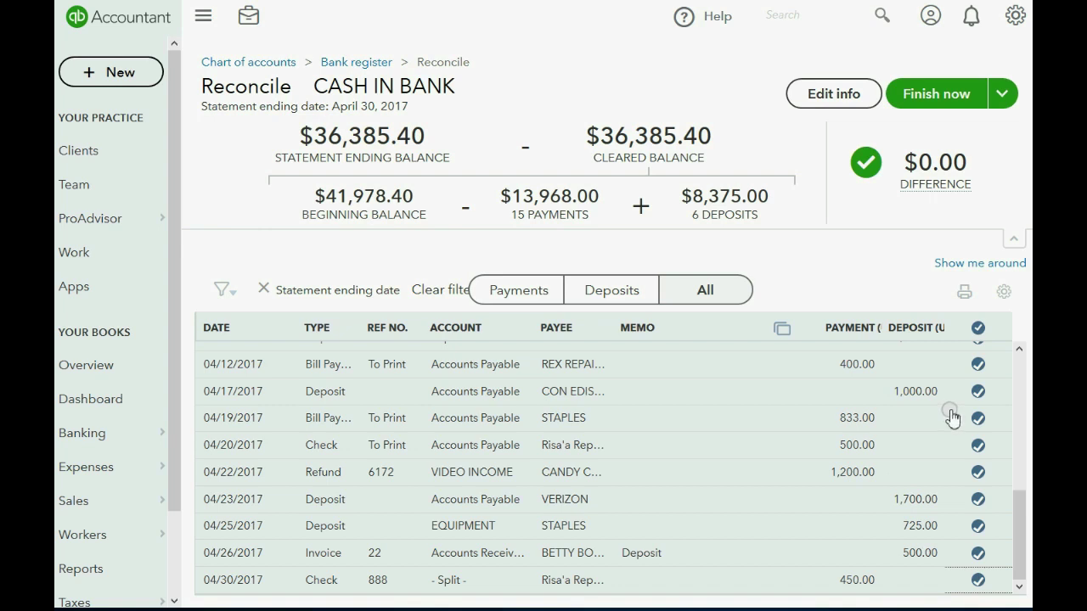
- Finish the CASH IN BANK reconciliation for April 30, 2017 and open its reconciliation report
click(958, 99)
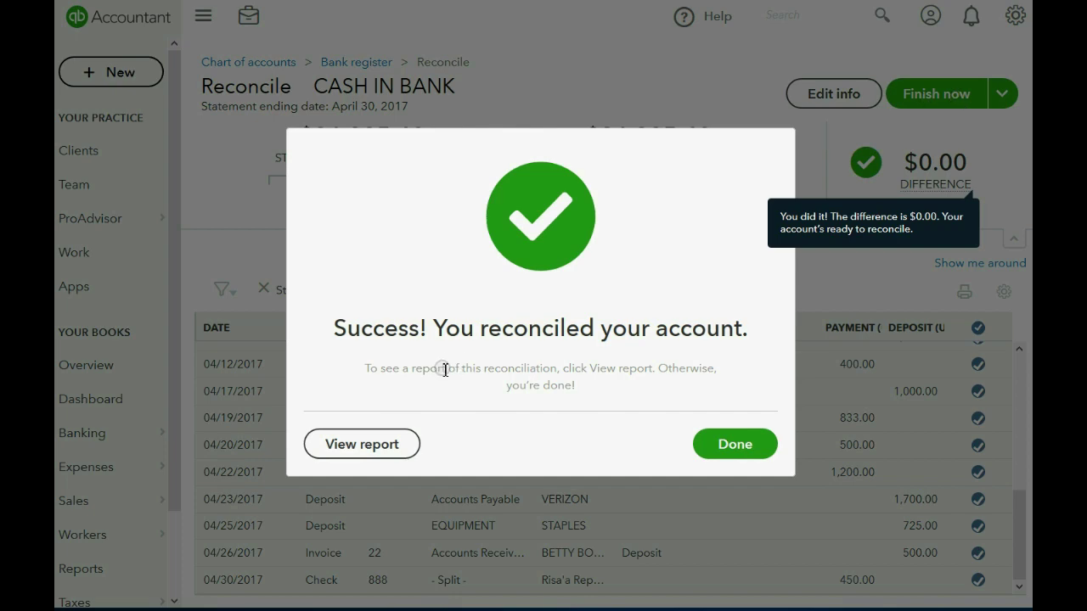
click(372, 445)
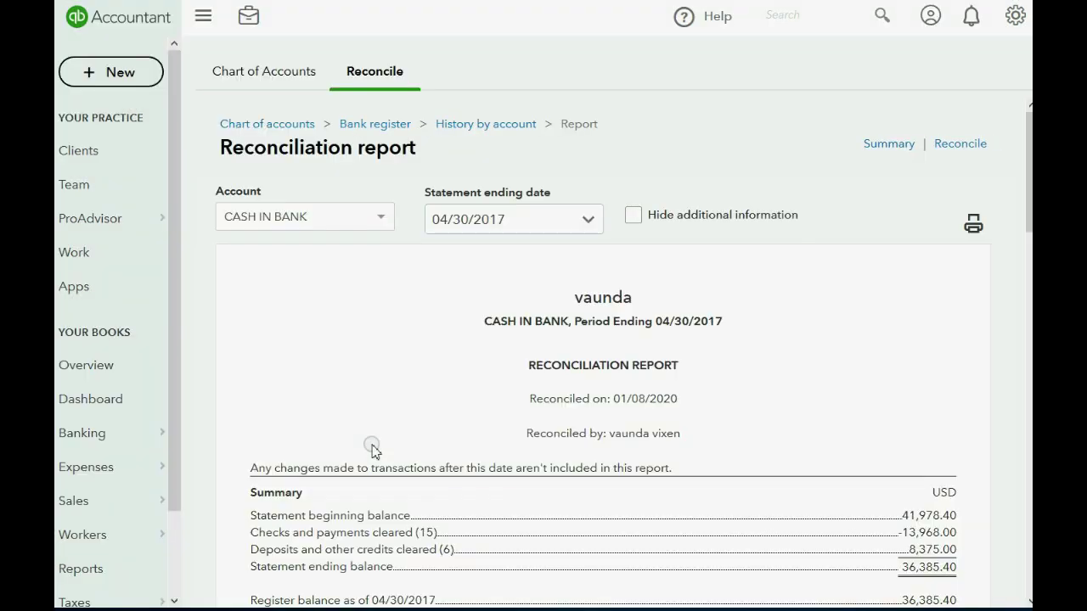
- Review the reconciliation report's summary, cleared payments and deposits, and uncleared transactions after 04/30/2017
scroll(372, 450, down, 8)
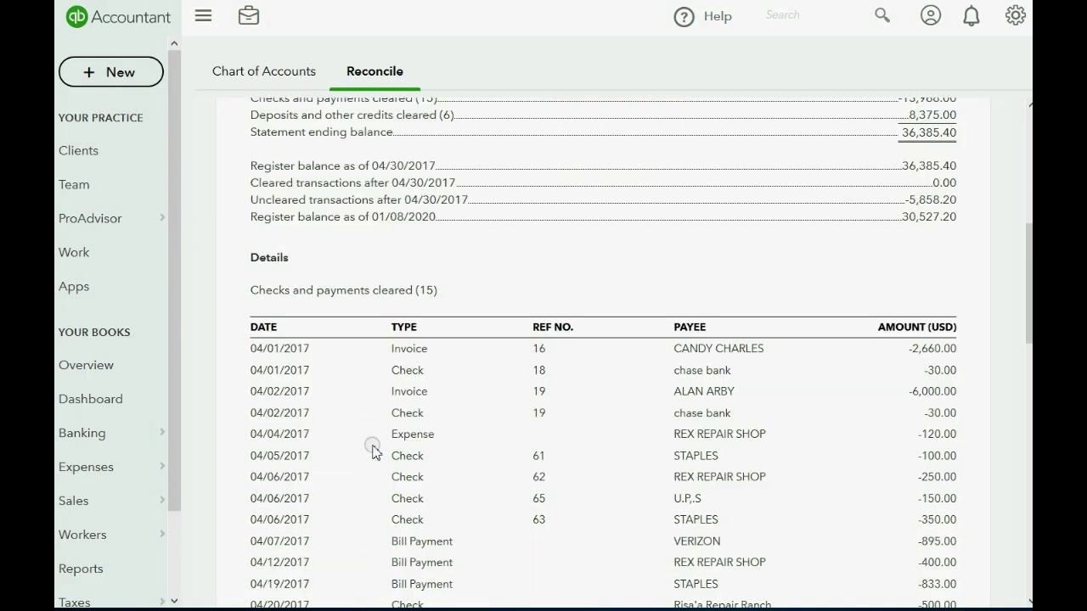
scroll(373, 452, down, 9)
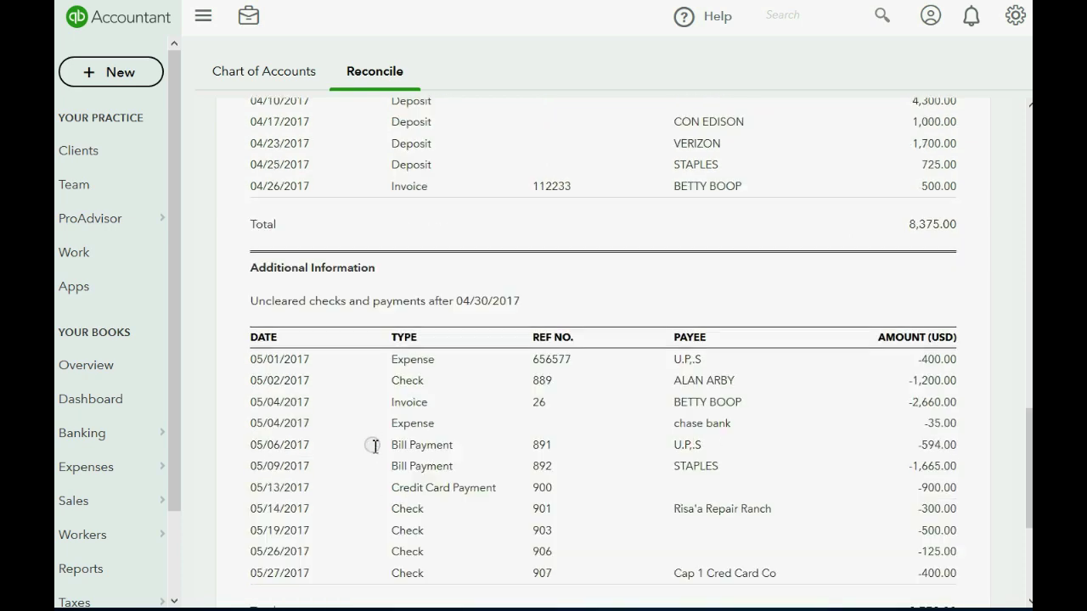
scroll(373, 452, down, 1)
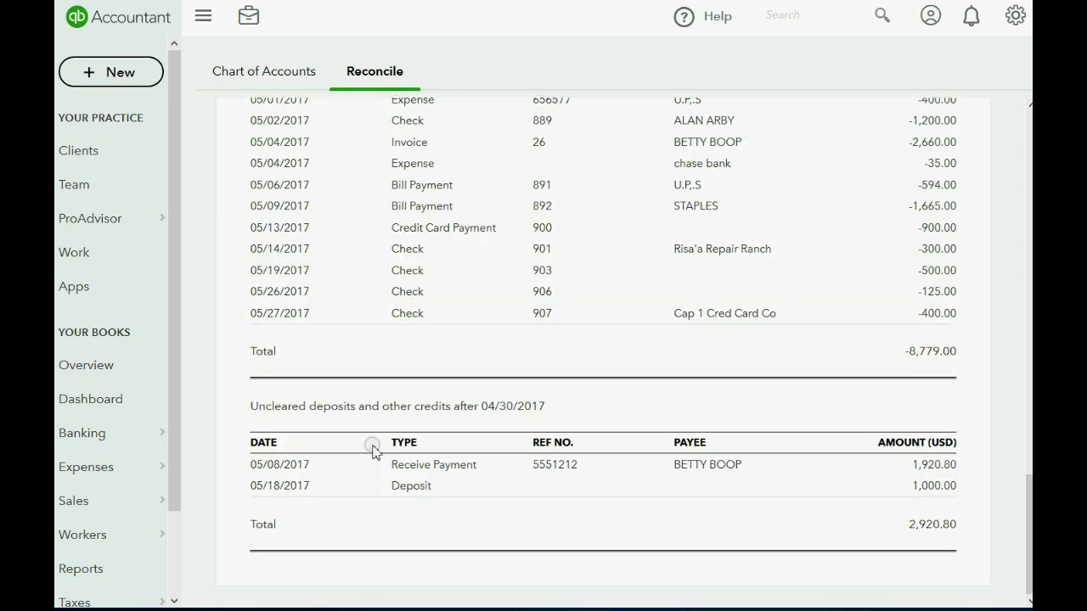
scroll(372, 450, up, 10)
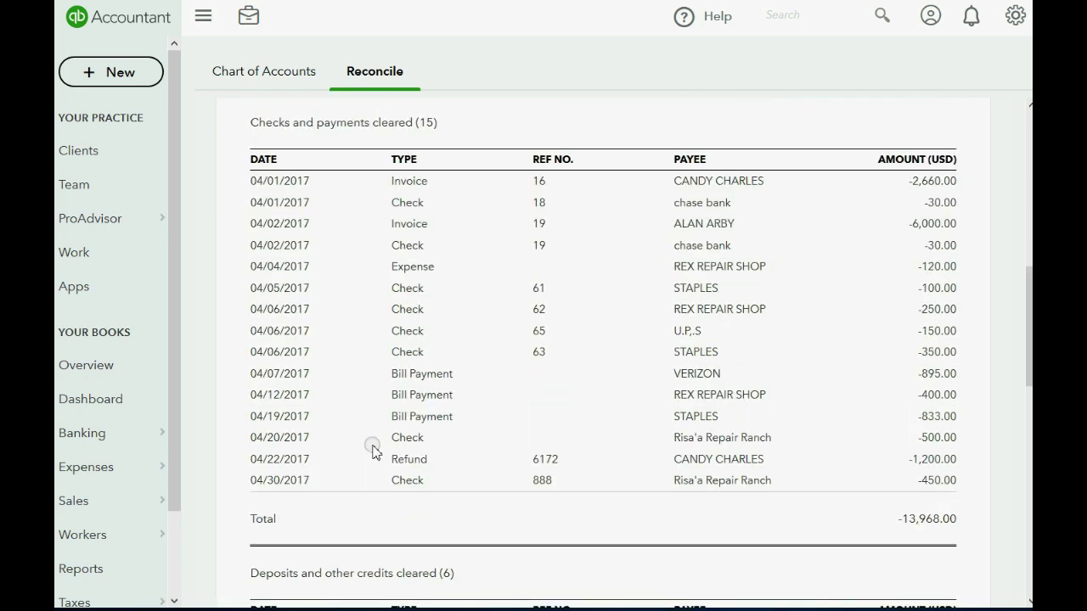
scroll(372, 450, up, 1)
scroll(374, 452, up, 3)
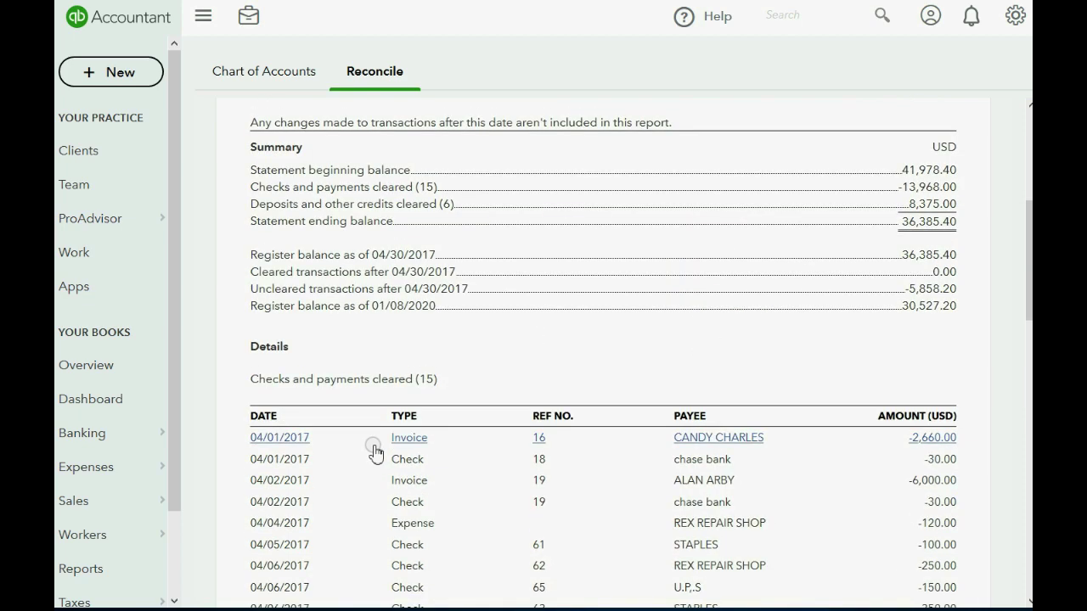
scroll(375, 450, up, 5)
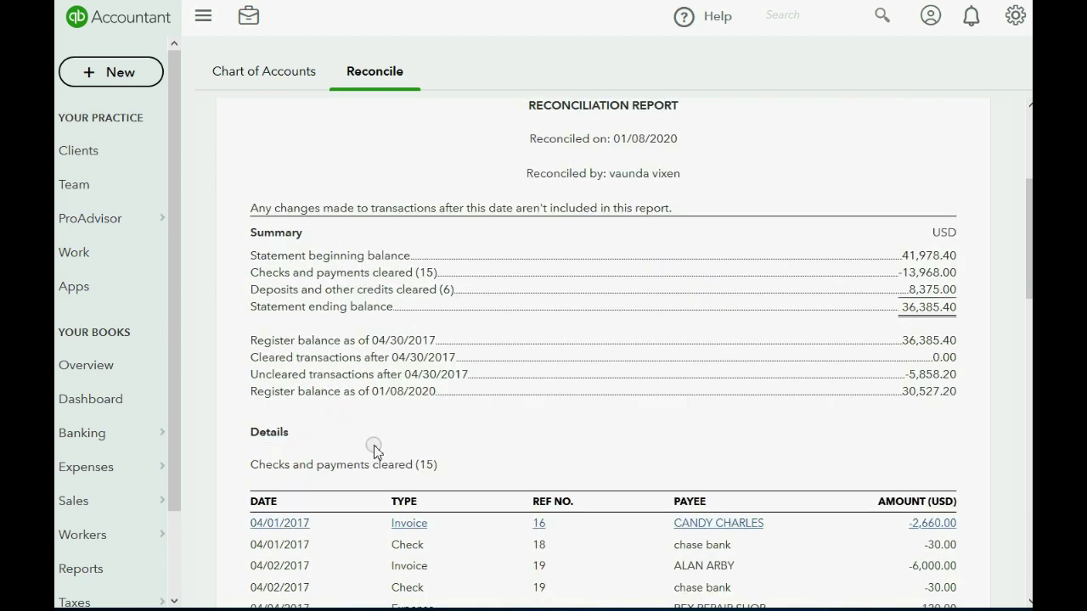